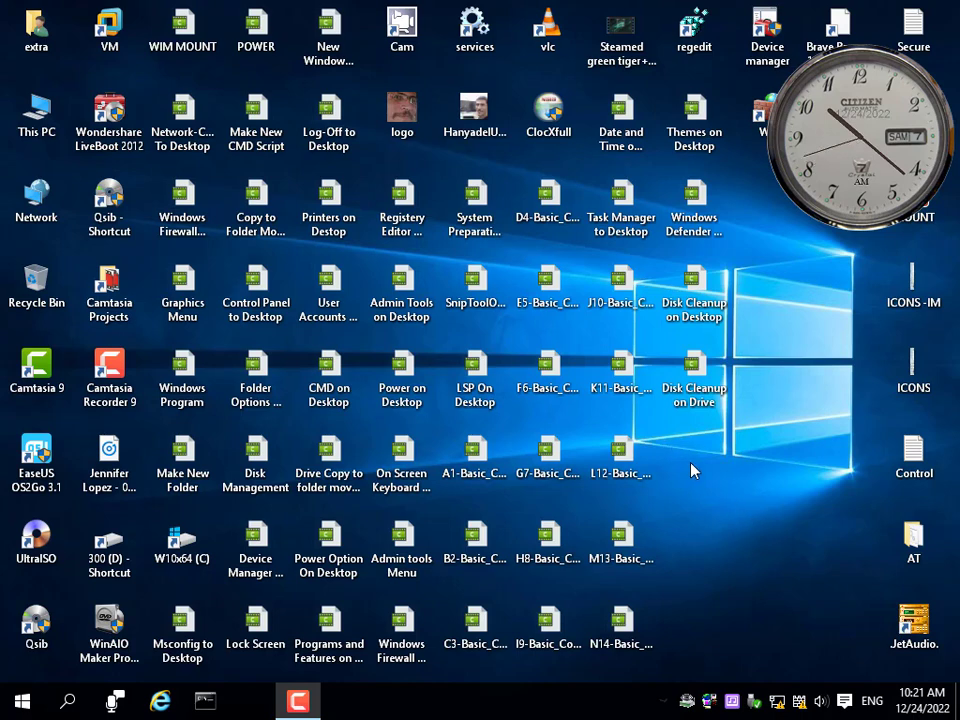
# Open This PC and show the properties of the W10x64 (C:) drive.
pyautogui.doubleClick(40, 117)
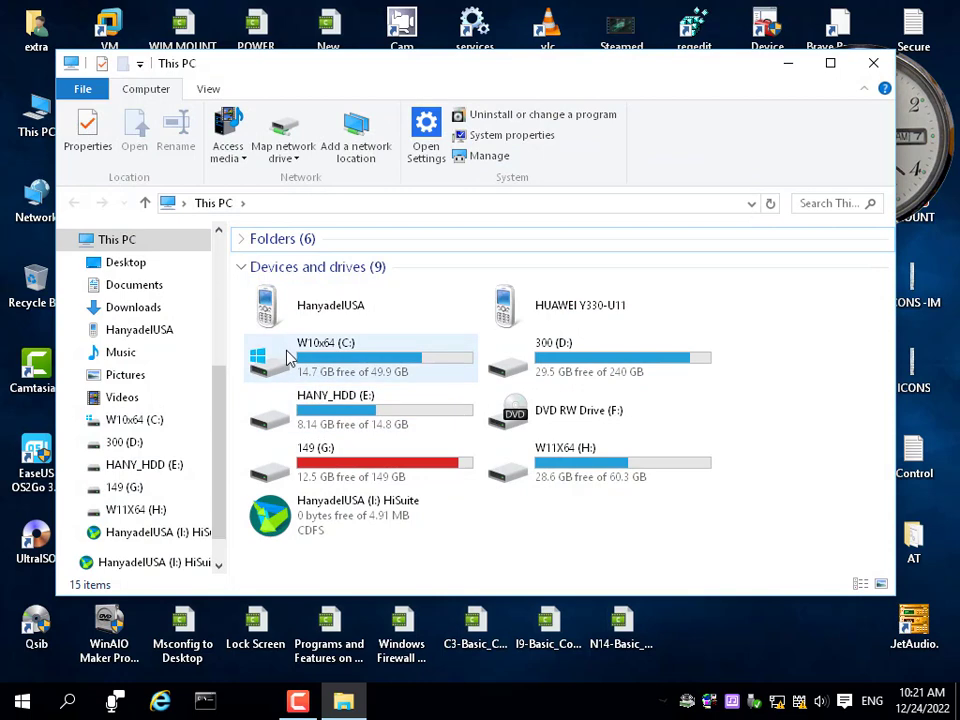
pyautogui.click(288, 358)
pyautogui.rightClick(287, 359)
pyautogui.click(266, 370)
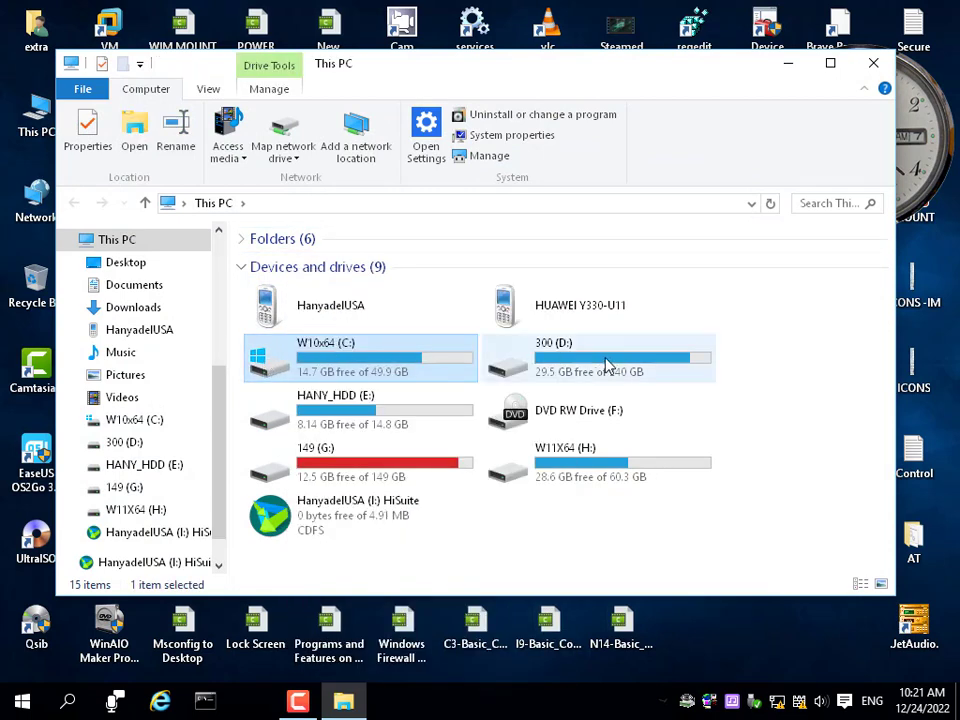
pyautogui.rightClick(388, 365)
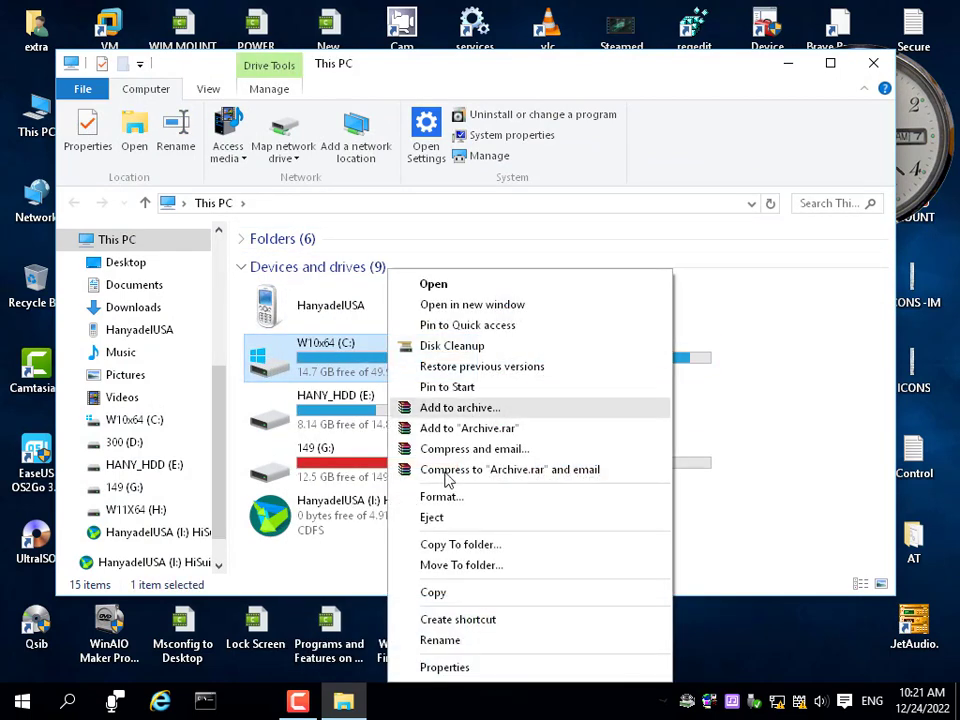
pyautogui.click(432, 666)
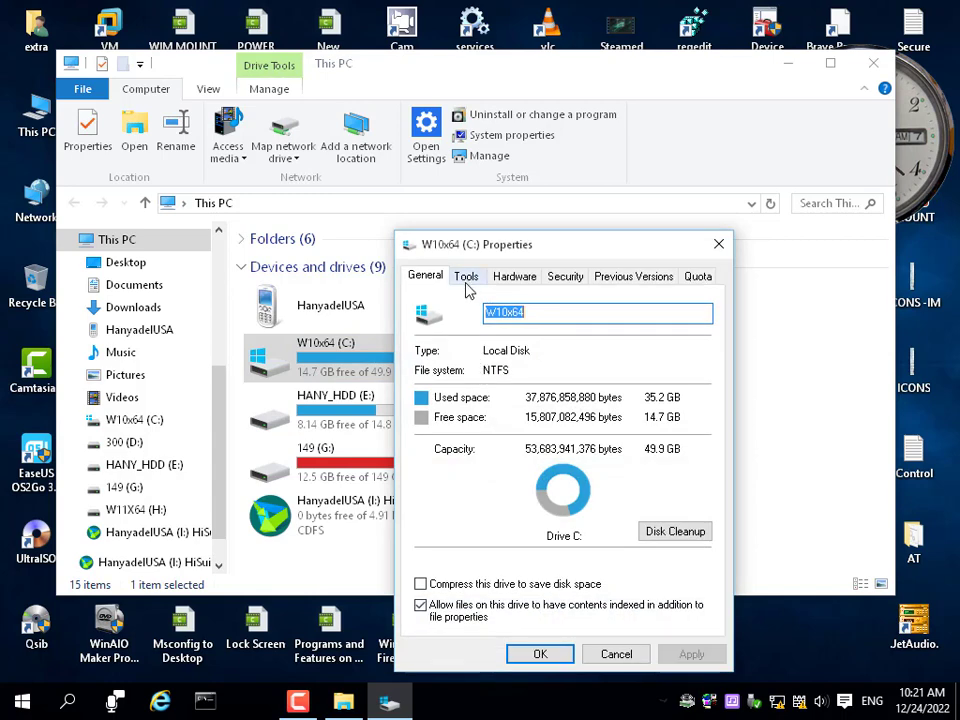
# Open Optimize Drives from the C: drive's properties to view it, and close both windows.
pyautogui.click(467, 282)
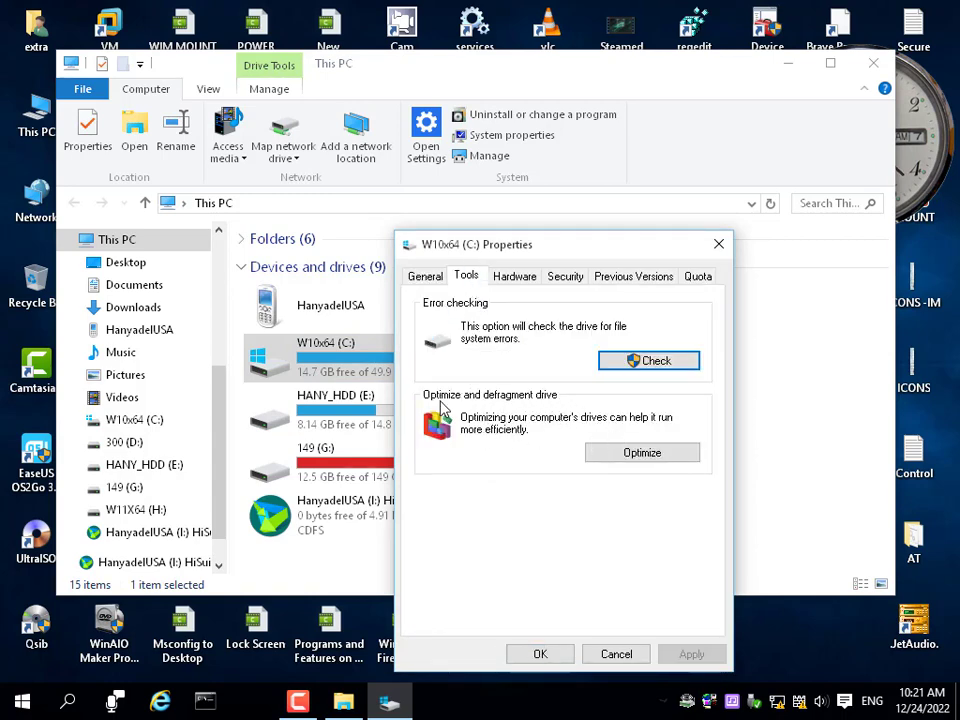
pyautogui.click(628, 458)
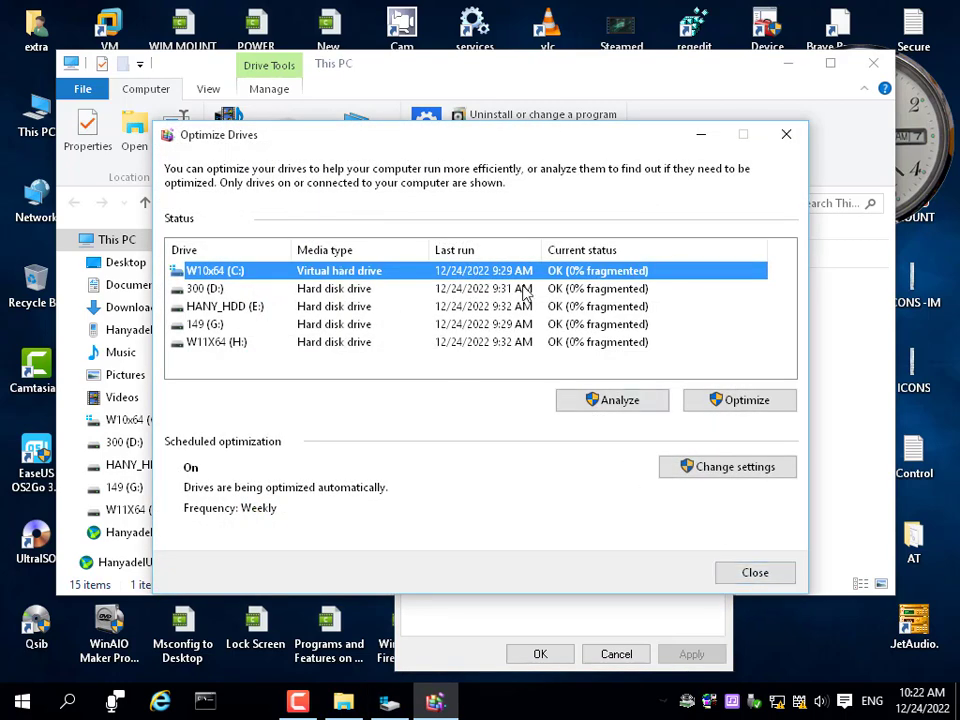
pyautogui.click(729, 573)
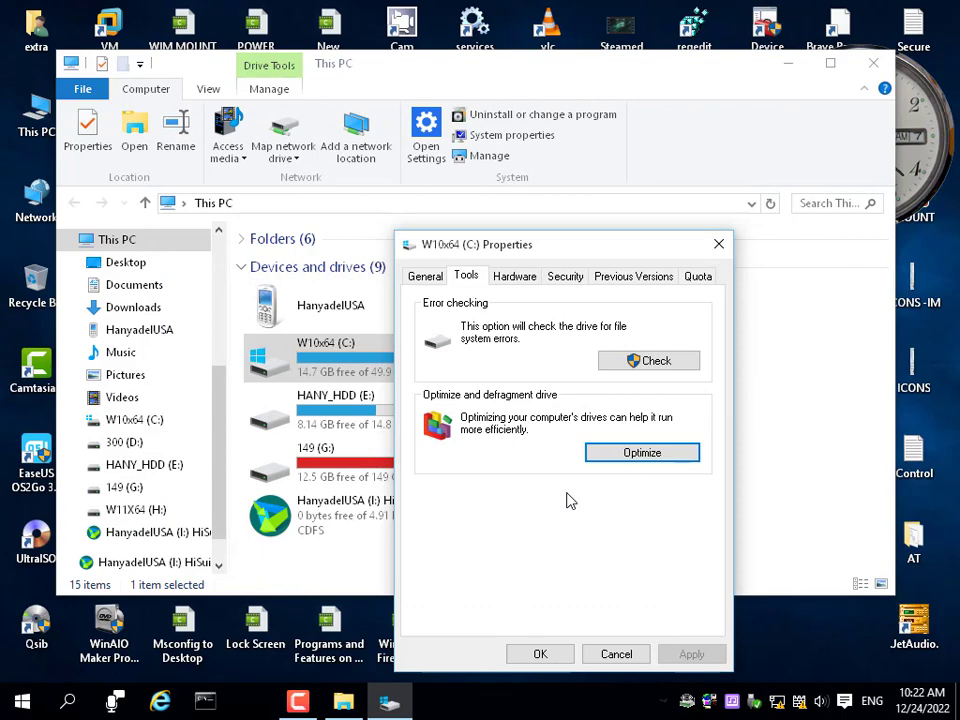
pyautogui.click(613, 654)
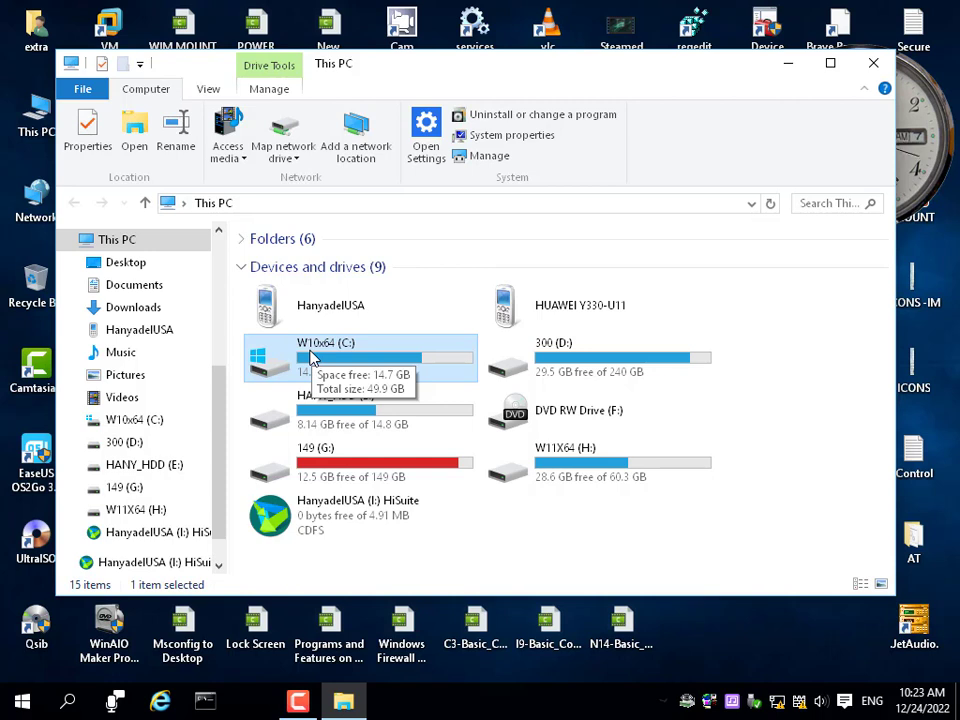
# Reopen the W10x64 (C:) drive's properties and bring up its Optimize Drives window.
pyautogui.rightClick(312, 355)
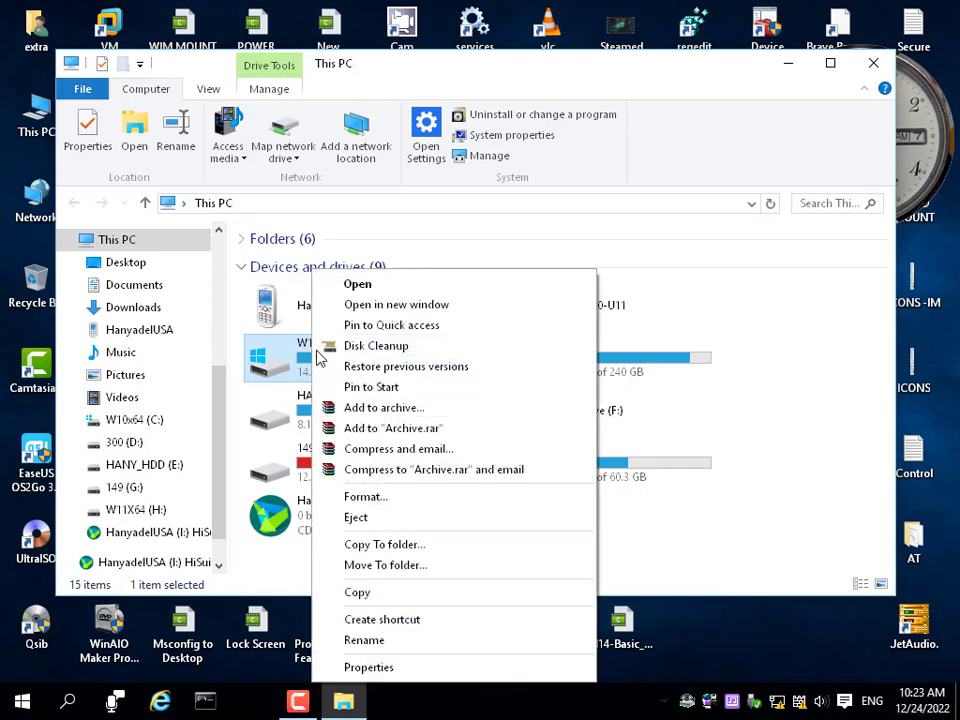
pyautogui.click(383, 668)
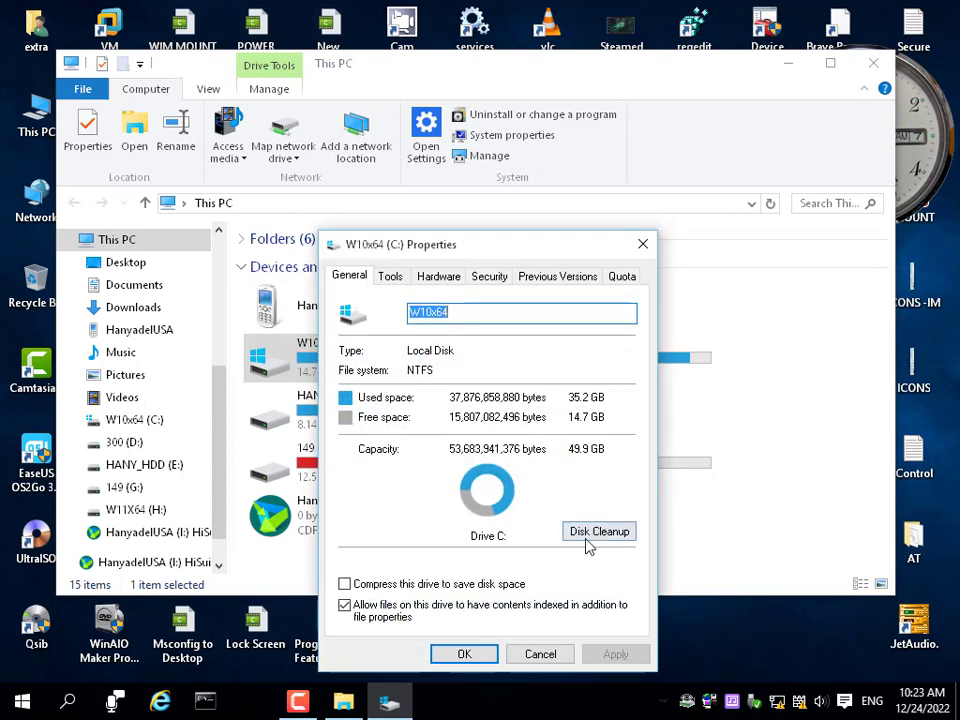
pyautogui.click(387, 277)
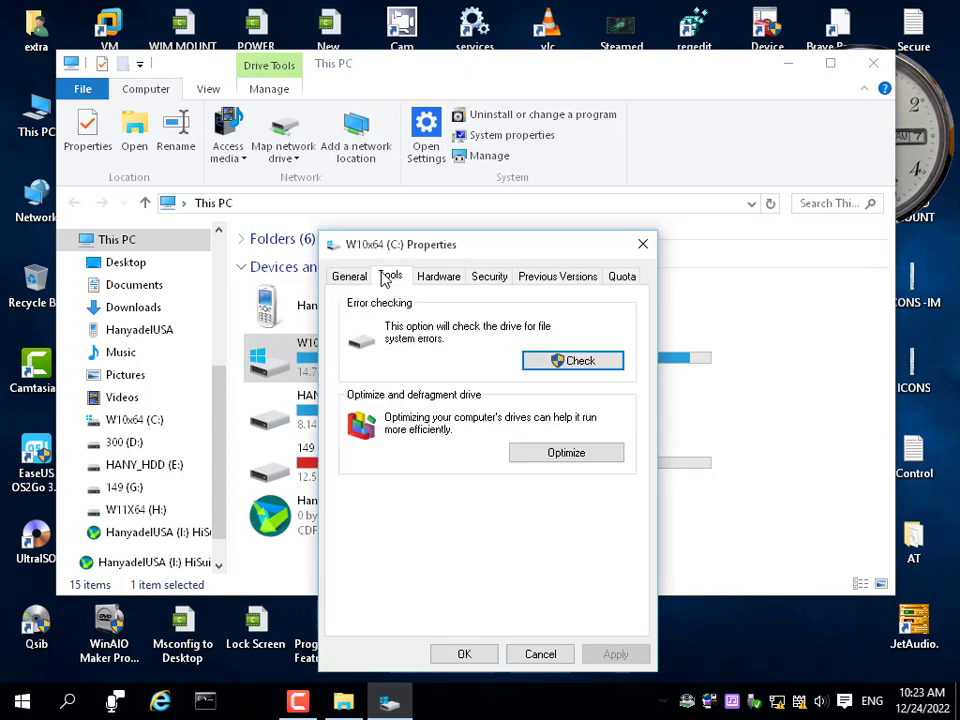
pyautogui.click(557, 455)
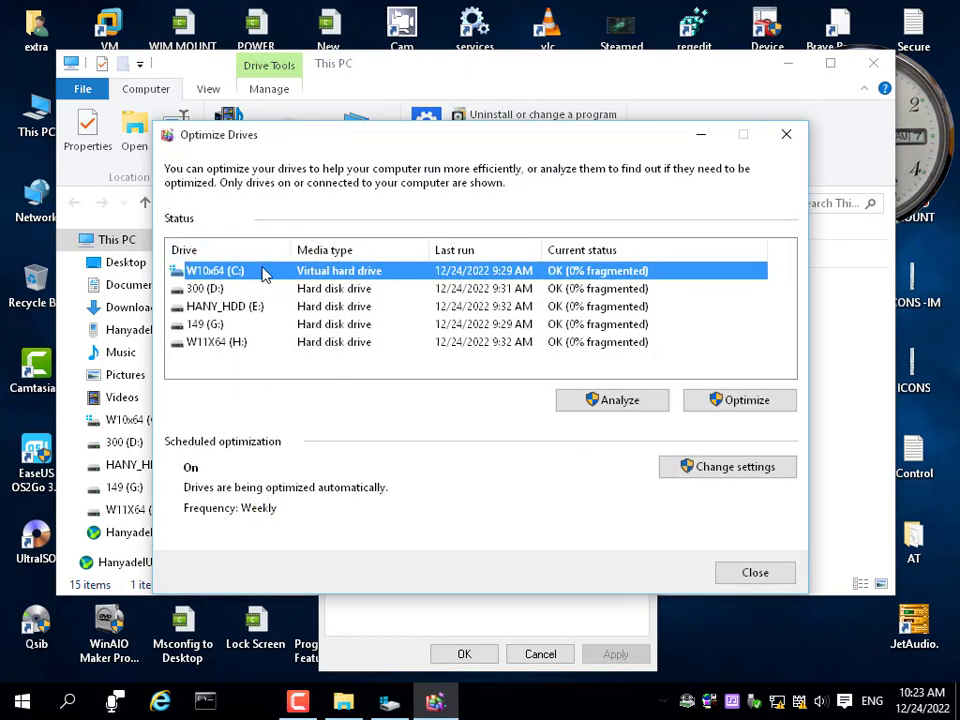
# Examine the C:, D:, G: and H: drives in the Optimize Drives status list and close the window.
pyautogui.click(222, 292)
pyautogui.click(229, 326)
pyautogui.click(229, 346)
pyautogui.click(249, 273)
pyautogui.click(541, 289)
pyautogui.click(301, 274)
pyautogui.click(743, 578)
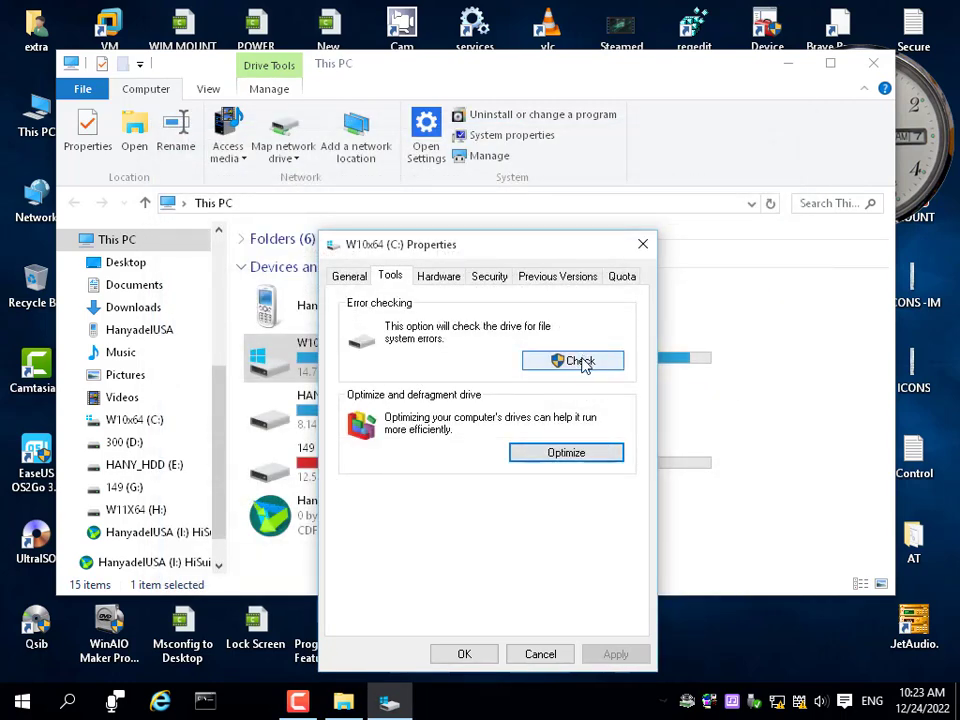
# View the scheduled optimization status in Optimize Drives again, and close it together with the C: drive's properties.
pyautogui.click(566, 460)
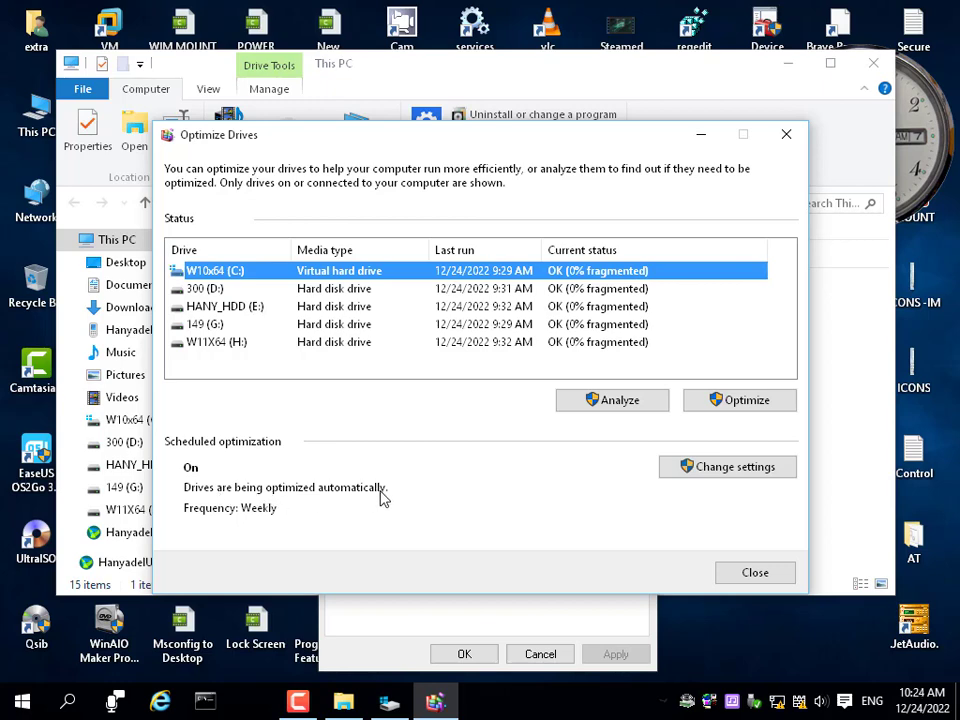
pyautogui.click(740, 584)
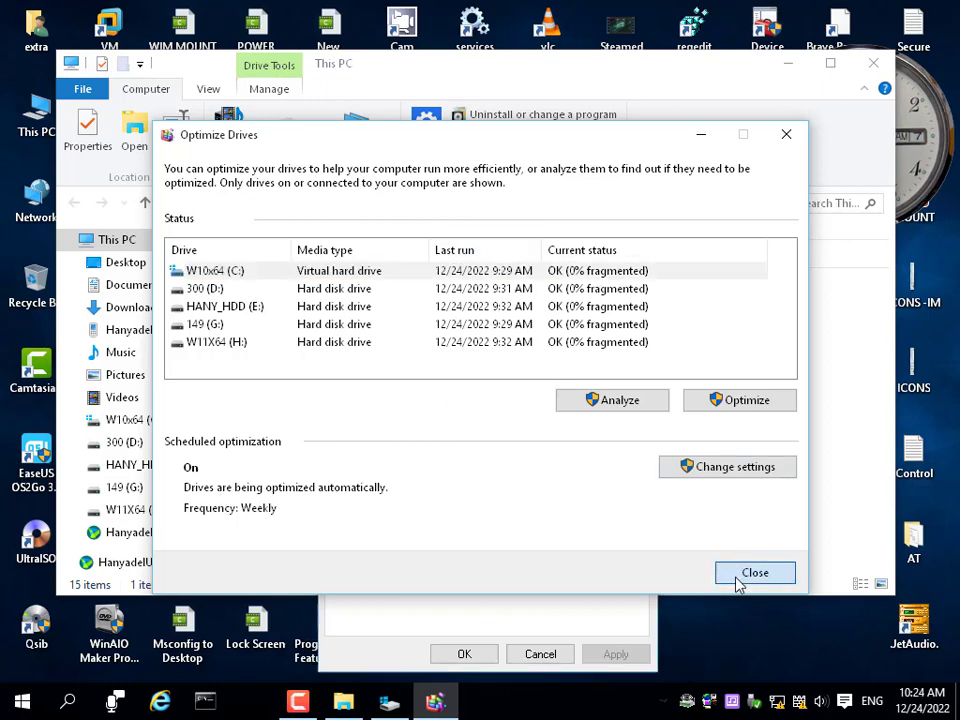
pyautogui.click(478, 654)
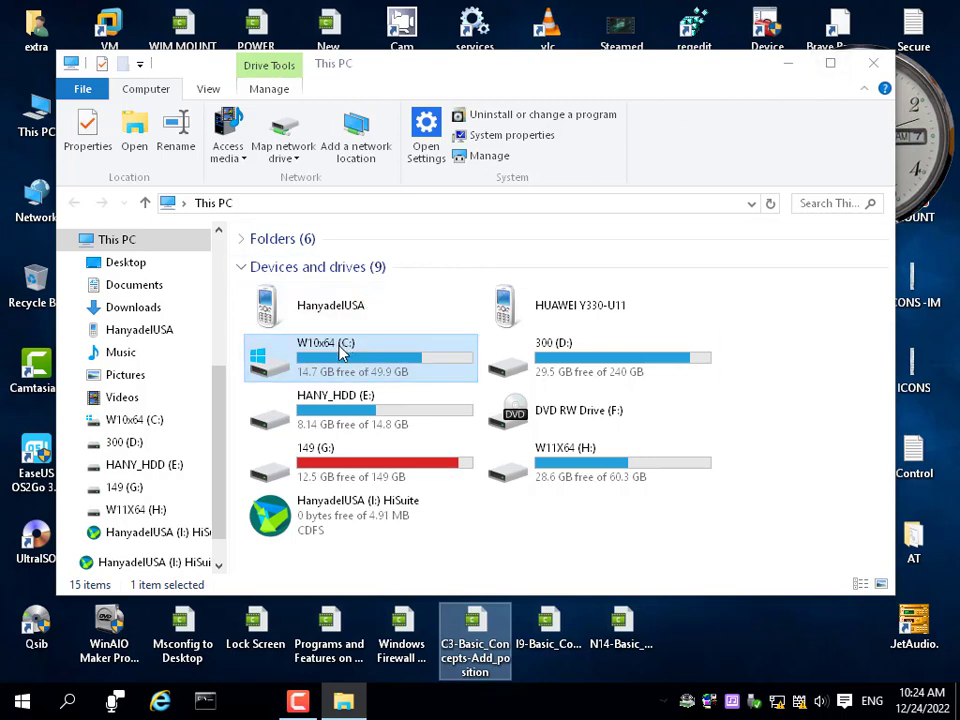
# Show the route from the C: drive's properties to Optimize Drives once more, and close every window including This PC.
pyautogui.rightClick(340, 352)
pyautogui.click(388, 668)
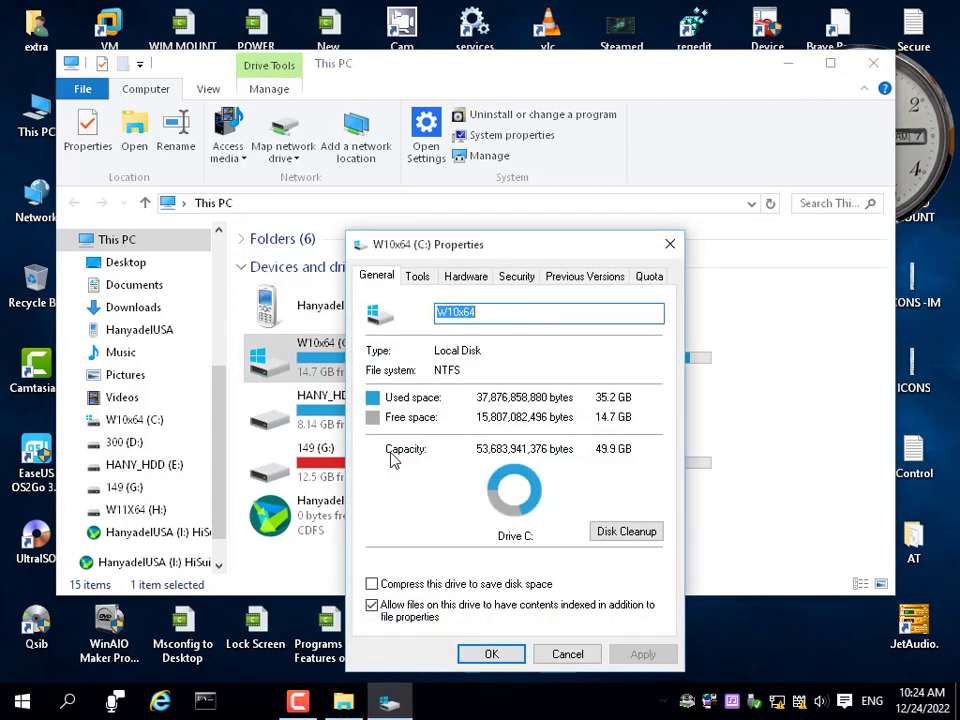
pyautogui.click(419, 278)
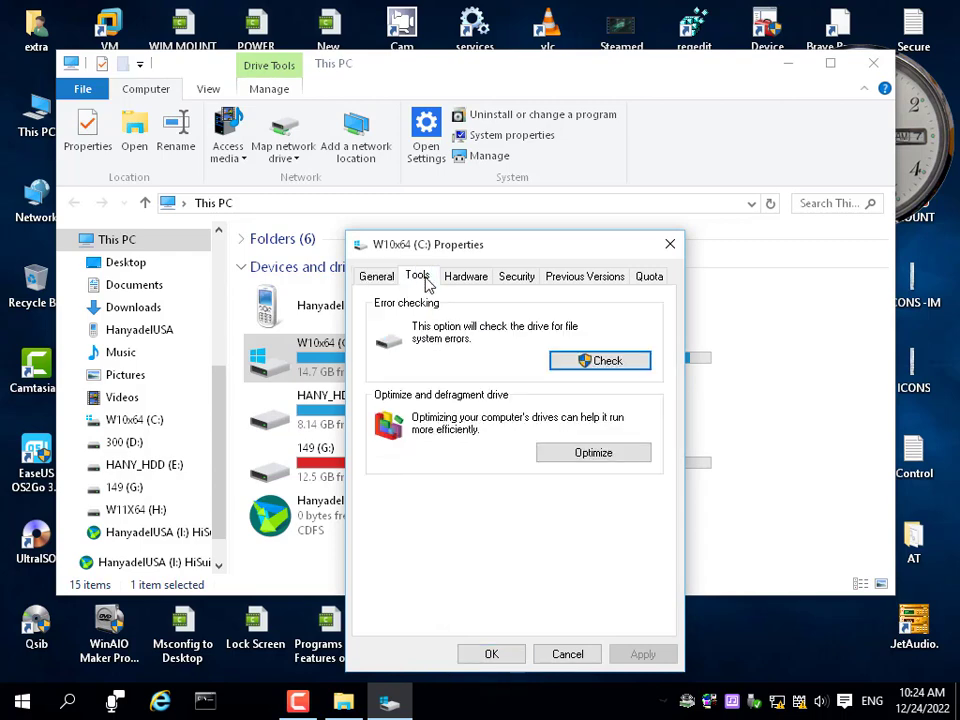
pyautogui.click(604, 456)
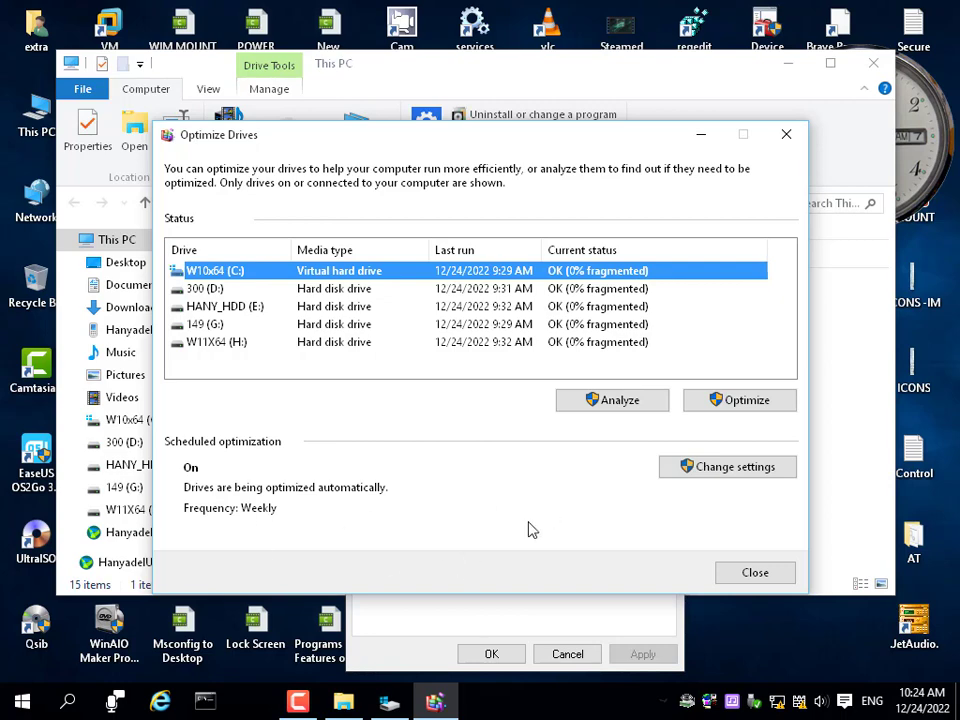
pyautogui.click(763, 573)
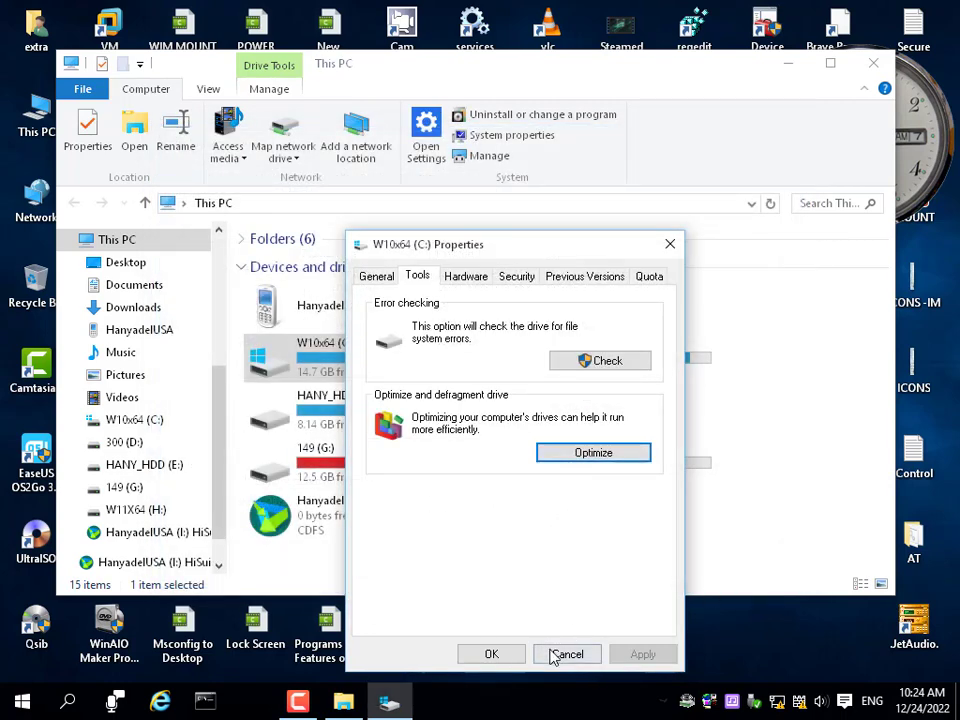
pyautogui.click(556, 654)
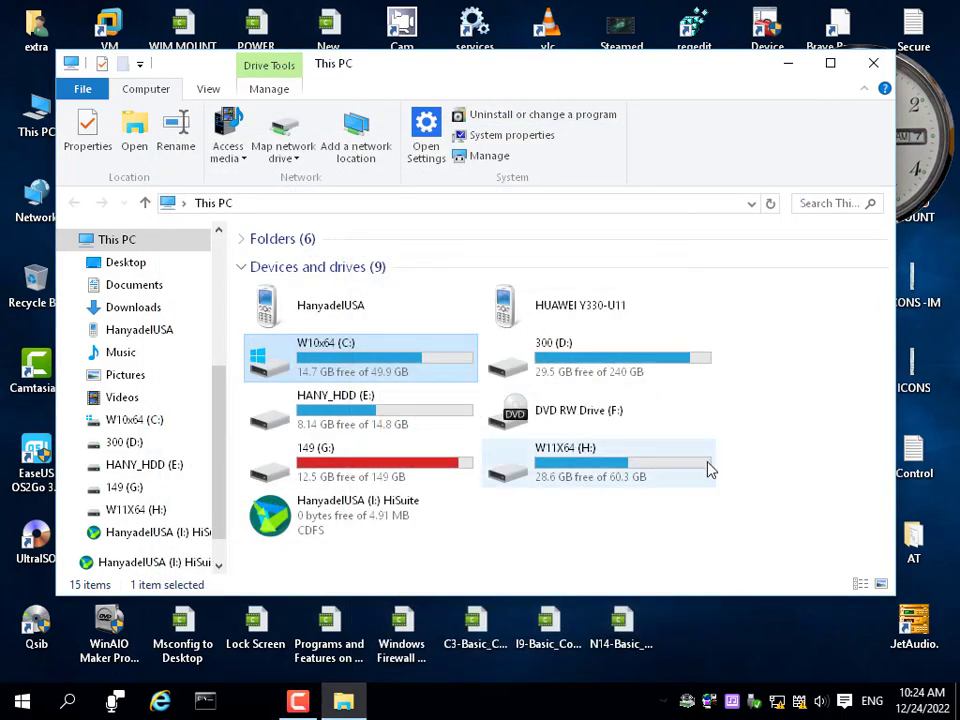
pyautogui.click(877, 62)
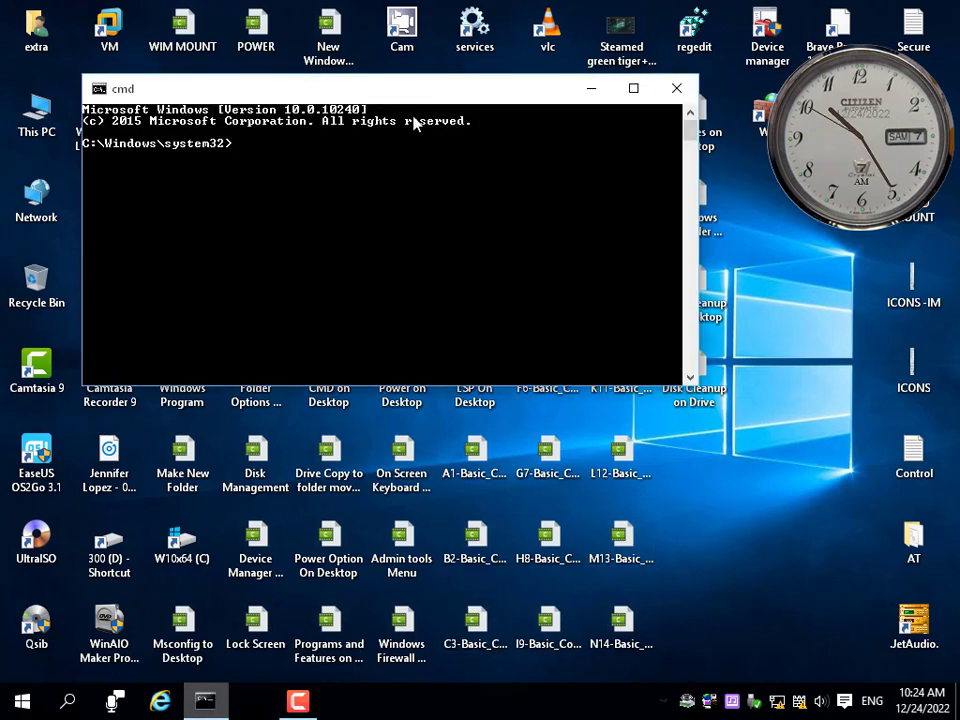
# Run dfrgui in the command prompt to view Optimize Drives, and close both windows.
pyautogui.moveTo(421, 93); pyautogui.dragTo(484, 278)
pyautogui.moveTo(440, 318); pyautogui.dragTo(489, 270)
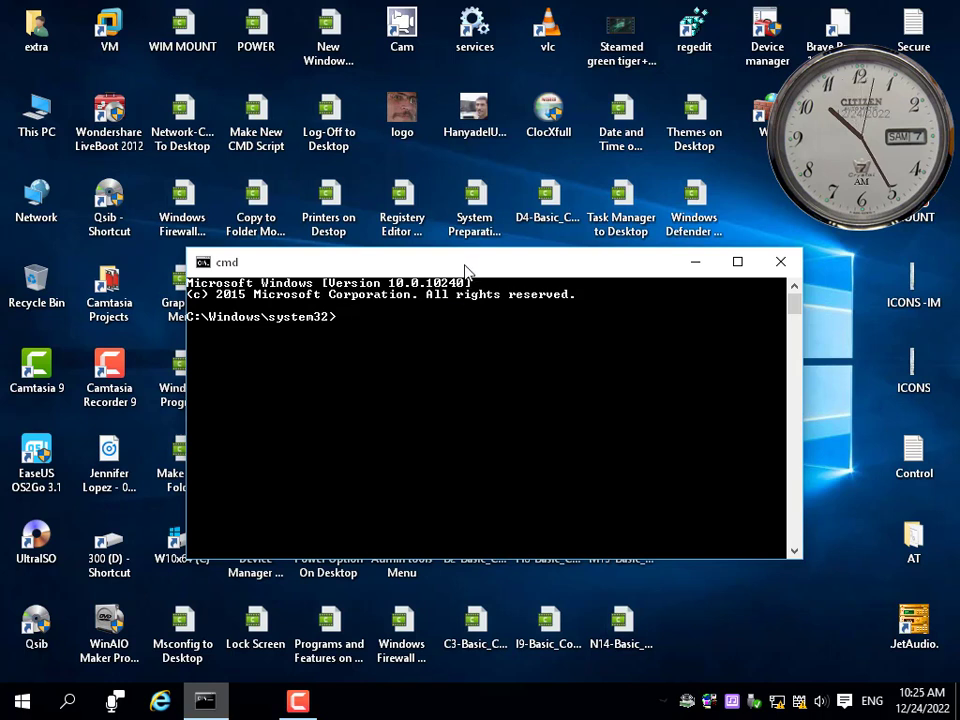
pyautogui.write('dfrgy')
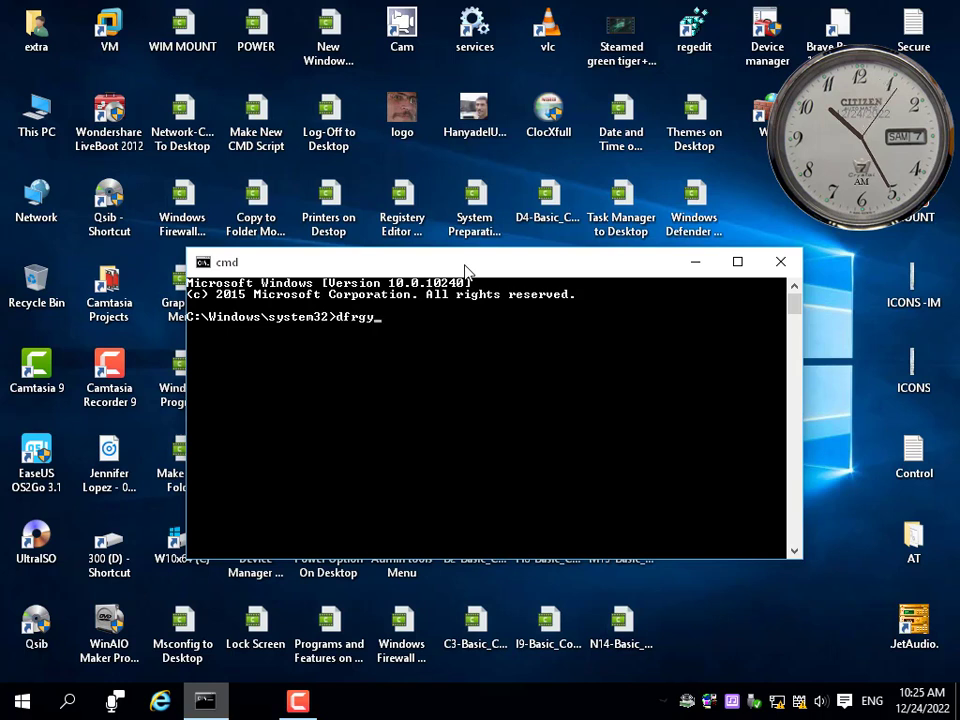
pyautogui.write('ui')
pyautogui.press('Return')
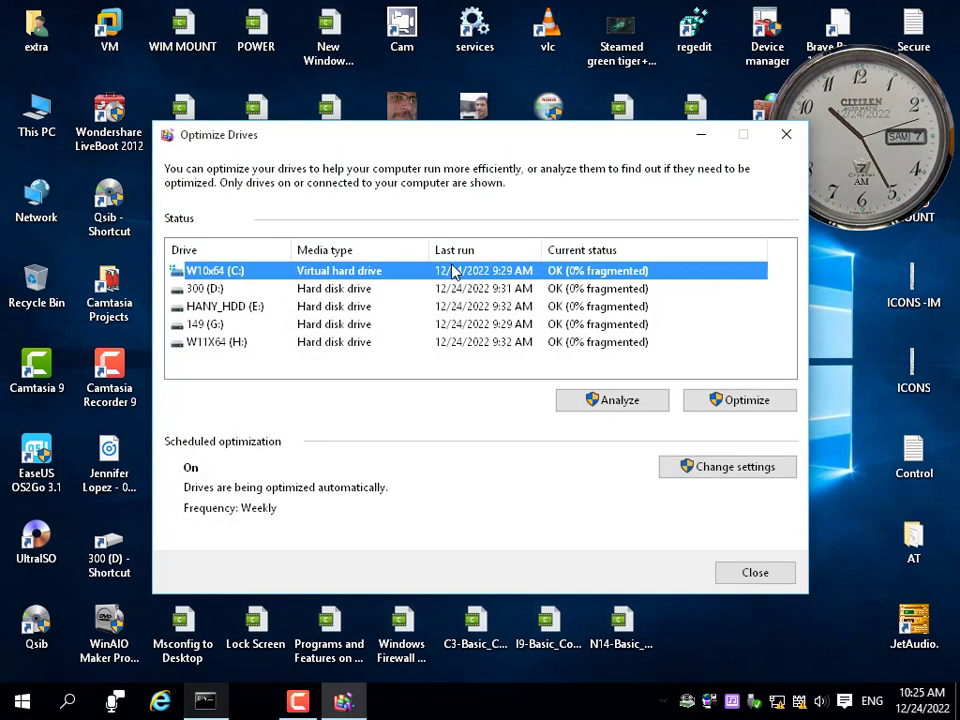
pyautogui.click(778, 572)
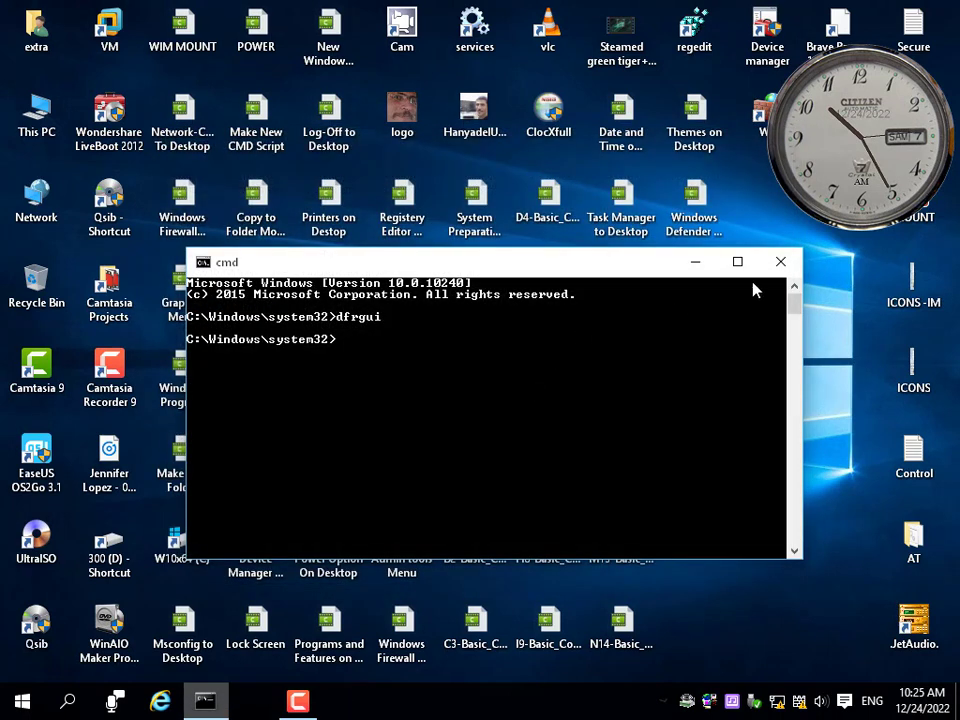
pyautogui.click(780, 262)
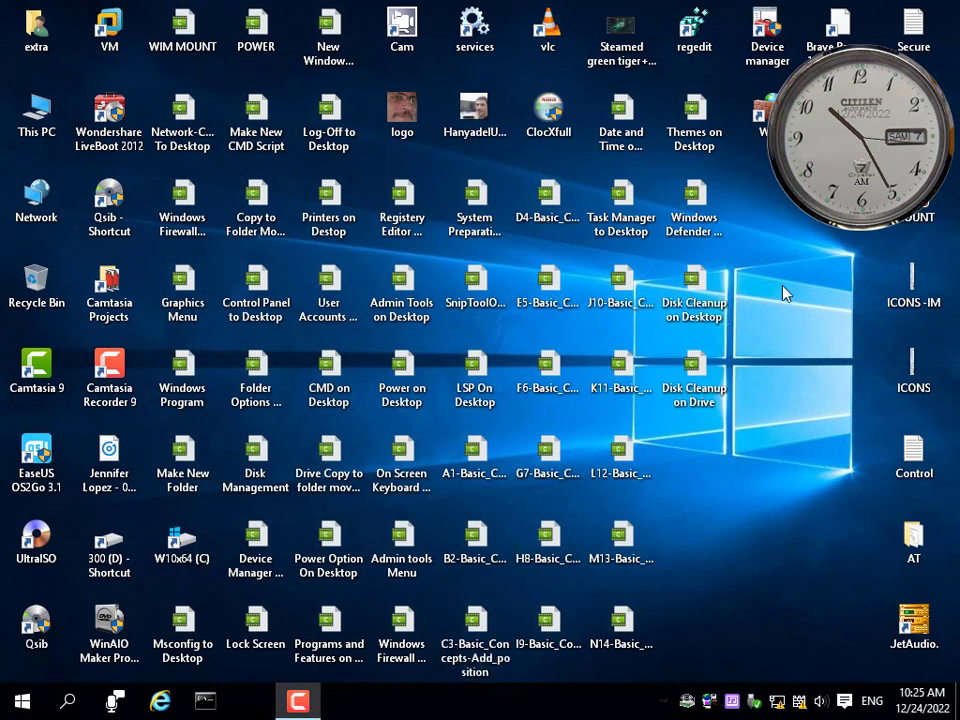
# Create a desktop shortcut with the location dfrgui, keeping the suggested shortcut name.
pyautogui.rightClick(822, 240)
pyautogui.moveTo(800, 431)
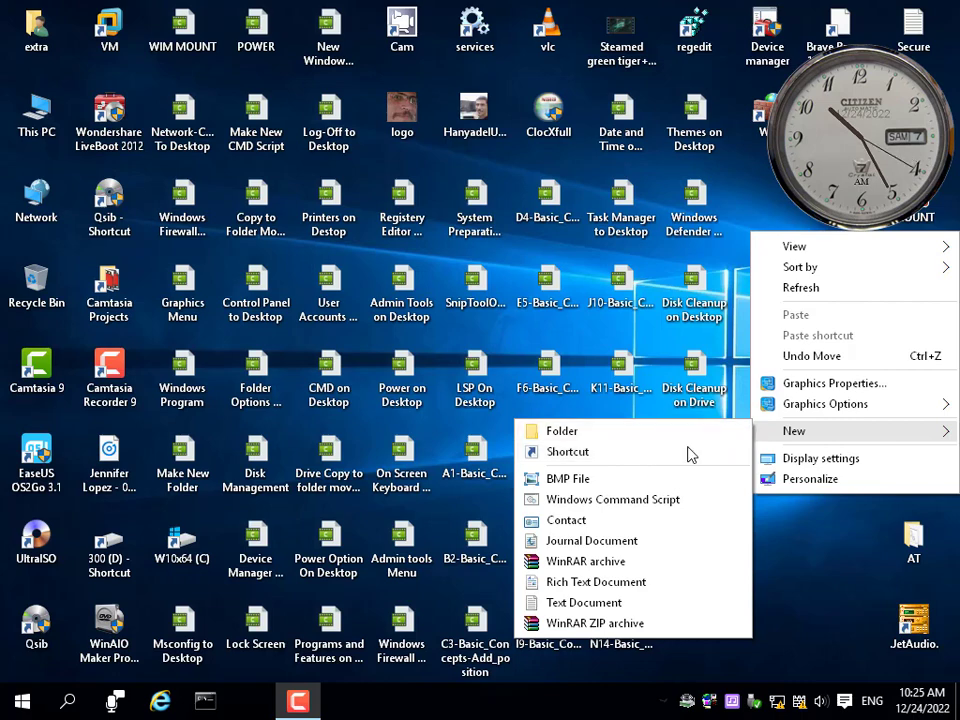
pyautogui.click(662, 458)
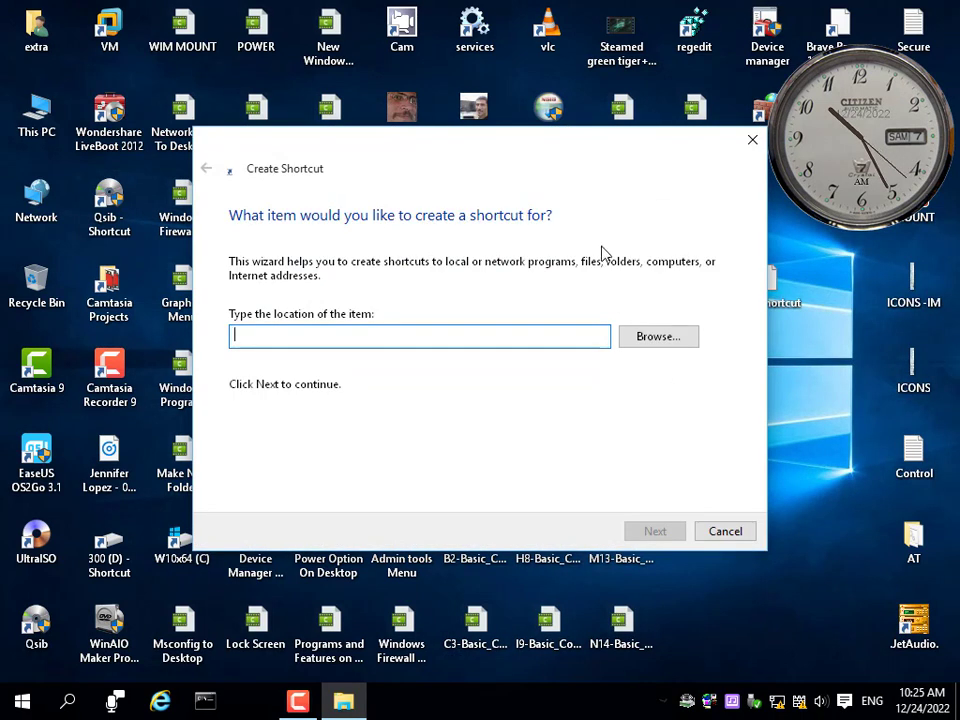
pyautogui.moveTo(474, 152); pyautogui.dragTo(418, 172)
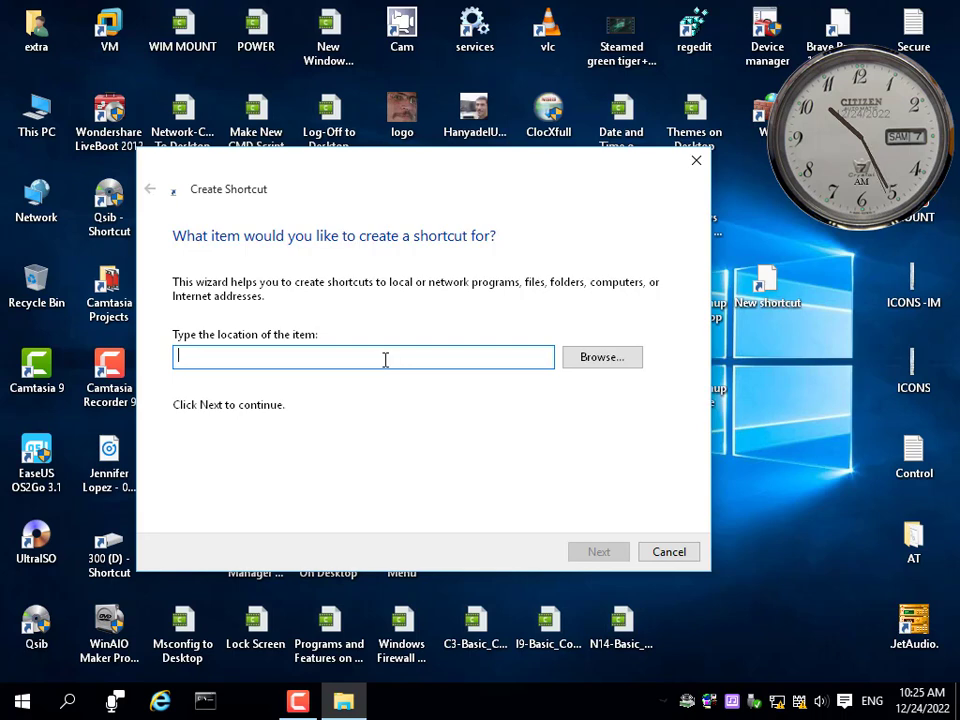
pyautogui.write('dfrg')
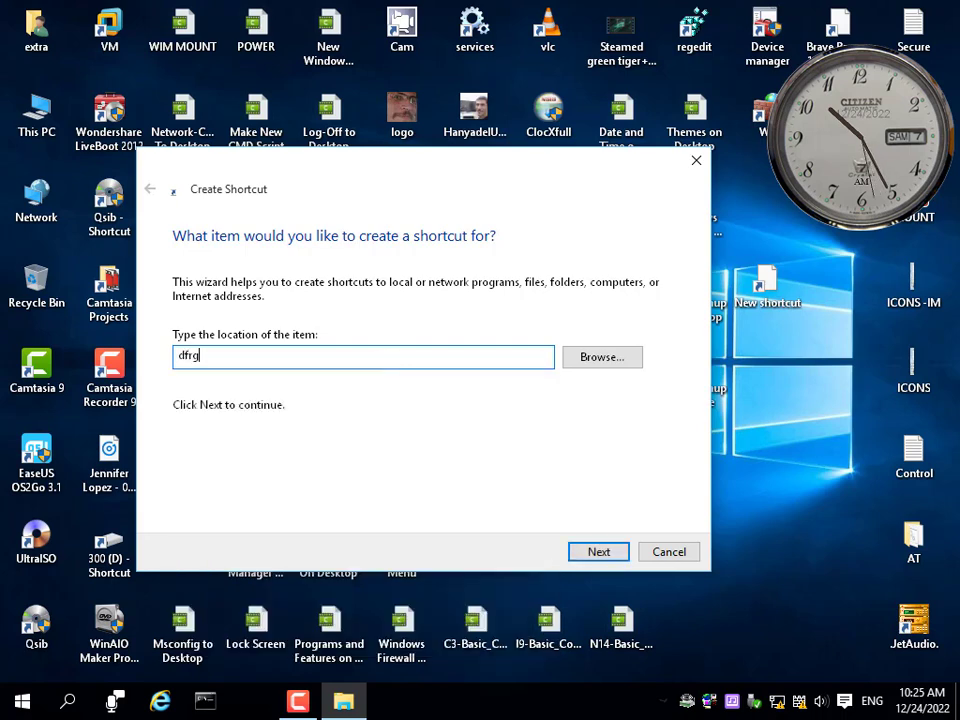
pyautogui.write('ui')
pyautogui.press('Return')
pyautogui.press('Return')
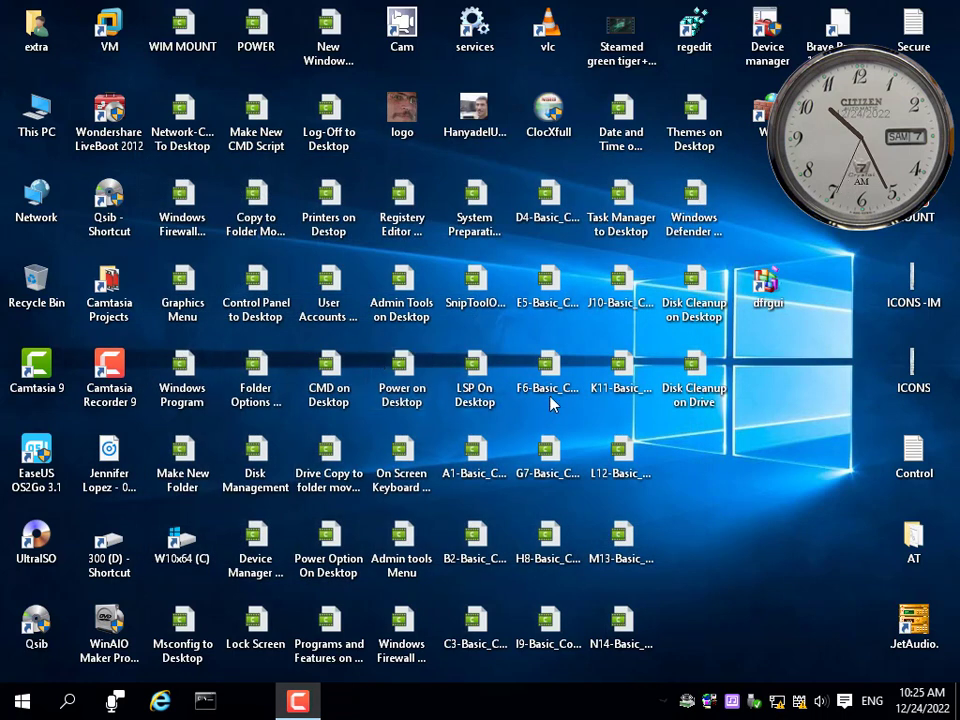
# Test the dfrgui shortcut by launching and closing Optimize Drives, and move its icon beside the ICONS -IM item.
pyautogui.doubleClick(766, 287)
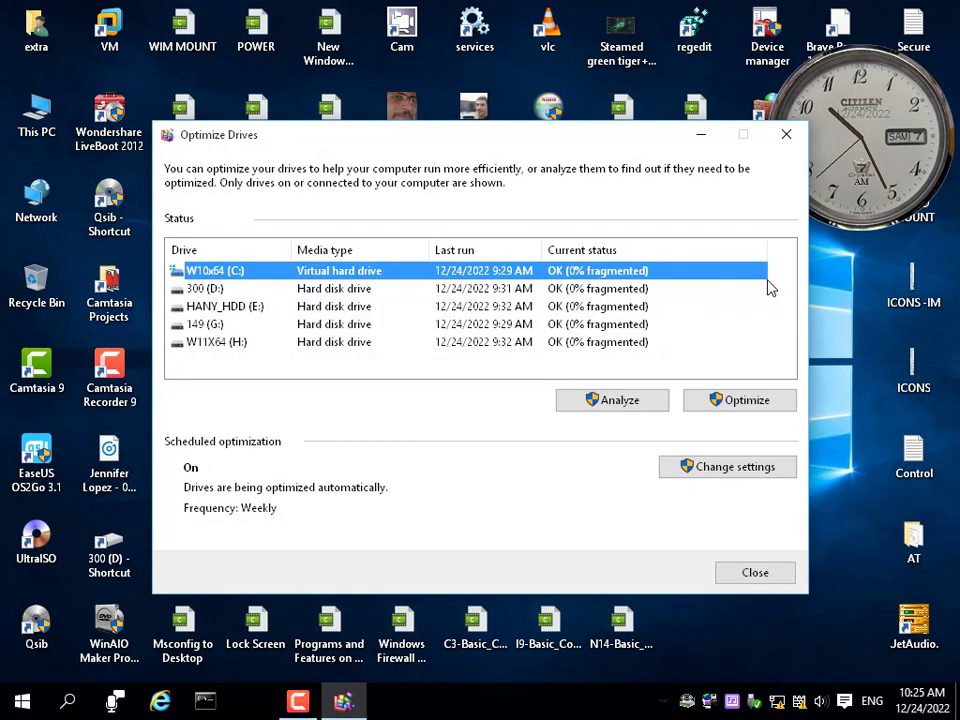
pyautogui.click(755, 572)
pyautogui.moveTo(766, 287); pyautogui.dragTo(848, 285)
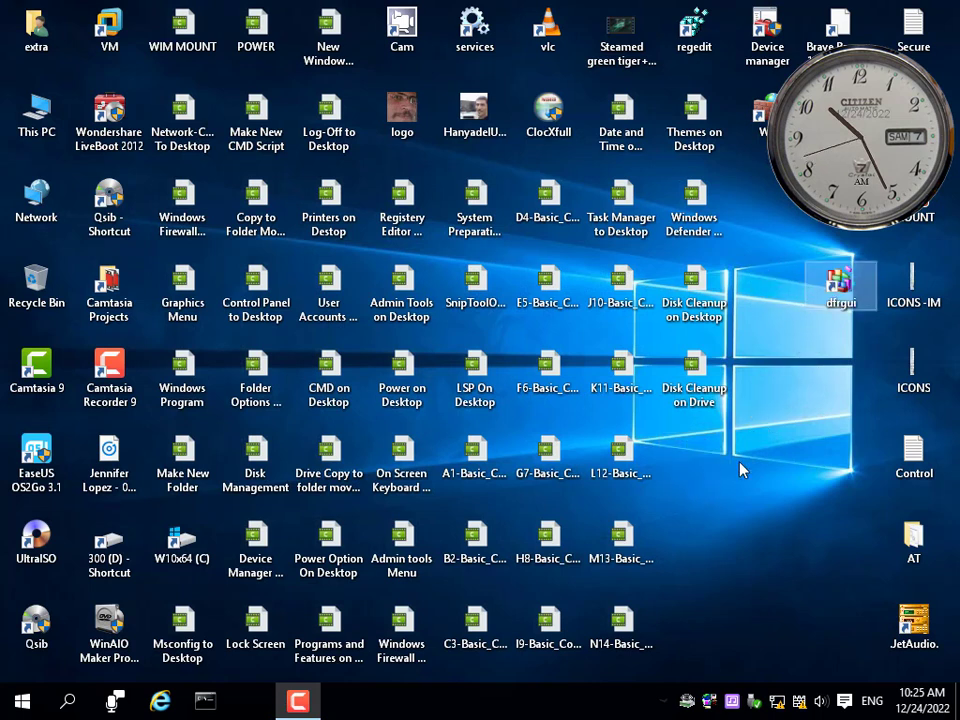
# Refresh the desktop and launch the Registry Editor from its desktop shortcut.
pyautogui.rightClick(670, 490)
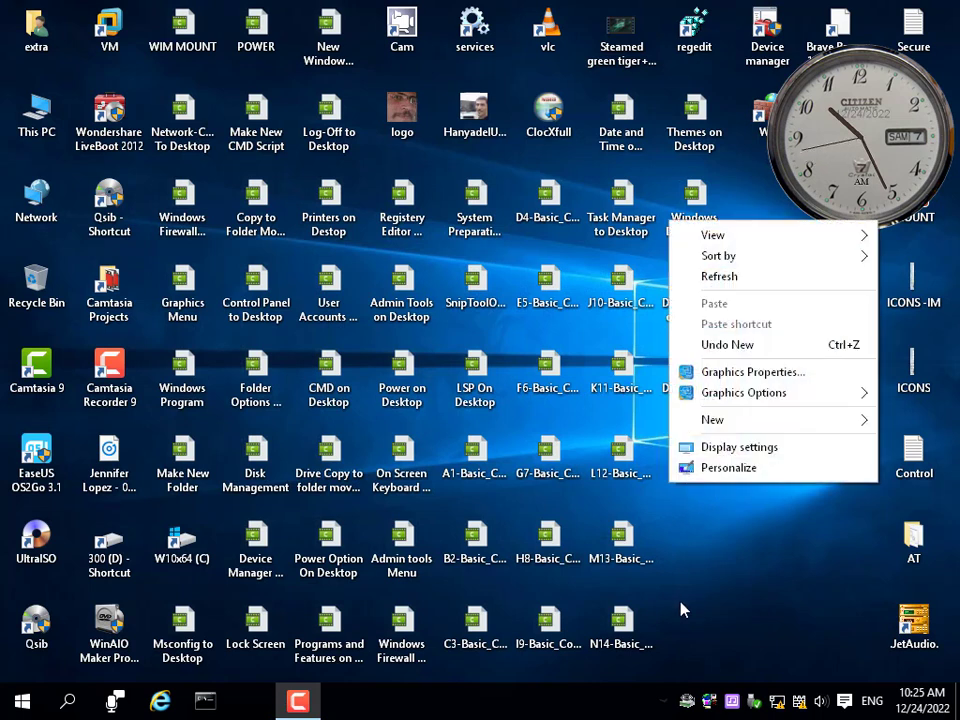
pyautogui.click(727, 281)
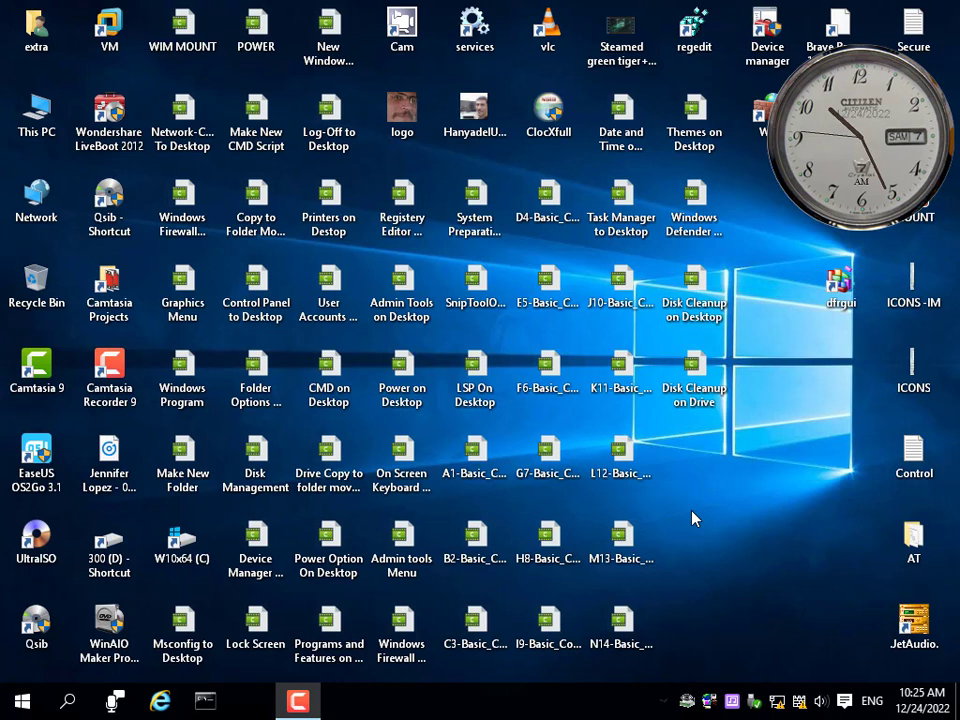
pyautogui.doubleClick(693, 28)
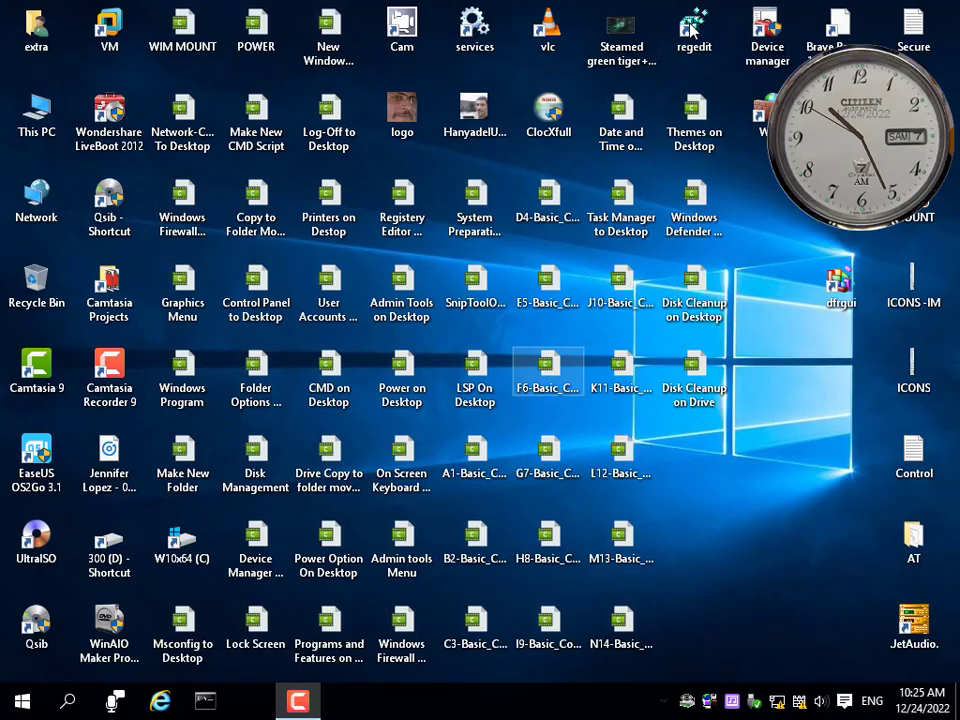
pyautogui.moveTo(199, 531); pyautogui.dragTo(17, 519)
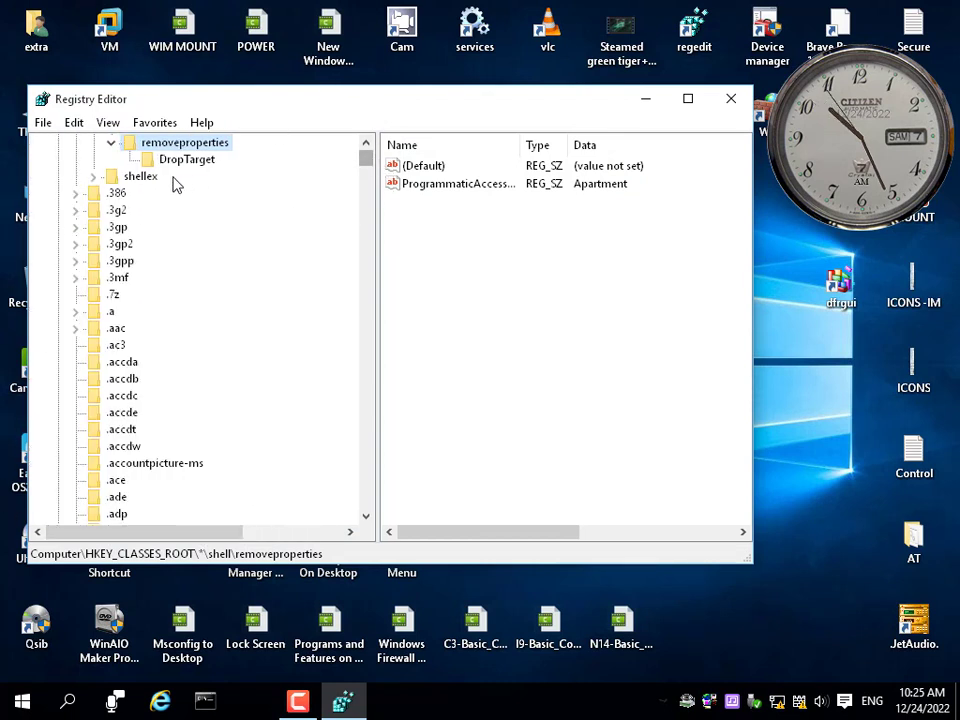
pyautogui.scroll(1, 122, 162)
pyautogui.scroll(1, 122, 162)
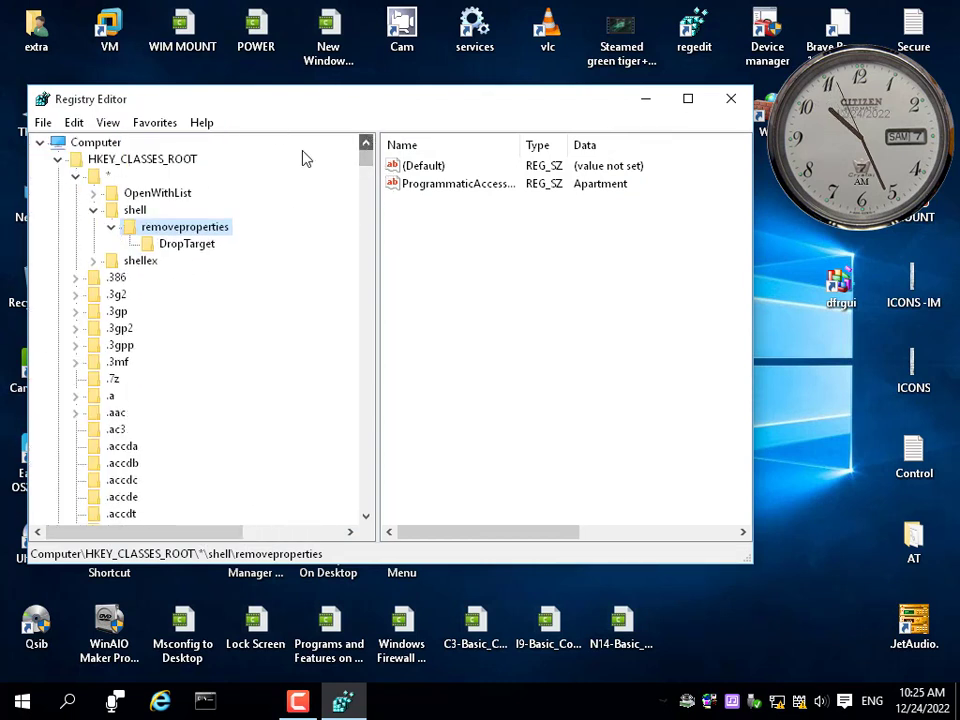
# Collapse the * key under HKEY_CLASSES_ROOT, and find and expand the Drive key.
pyautogui.click(76, 177)
pyautogui.click(93, 160)
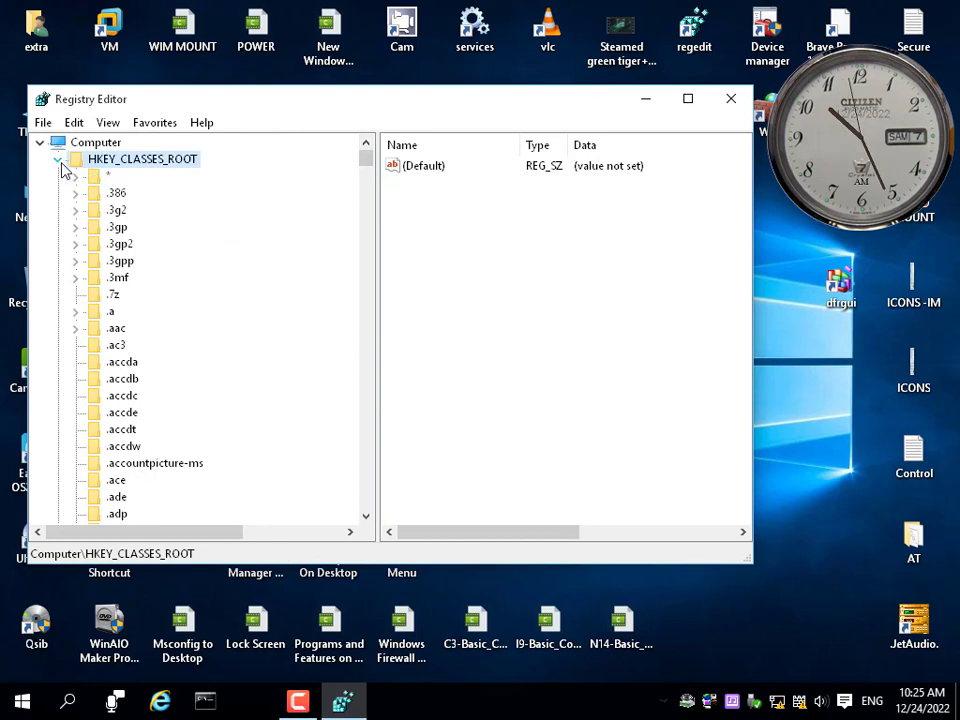
pyautogui.click(59, 160)
pyautogui.doubleClick(134, 165)
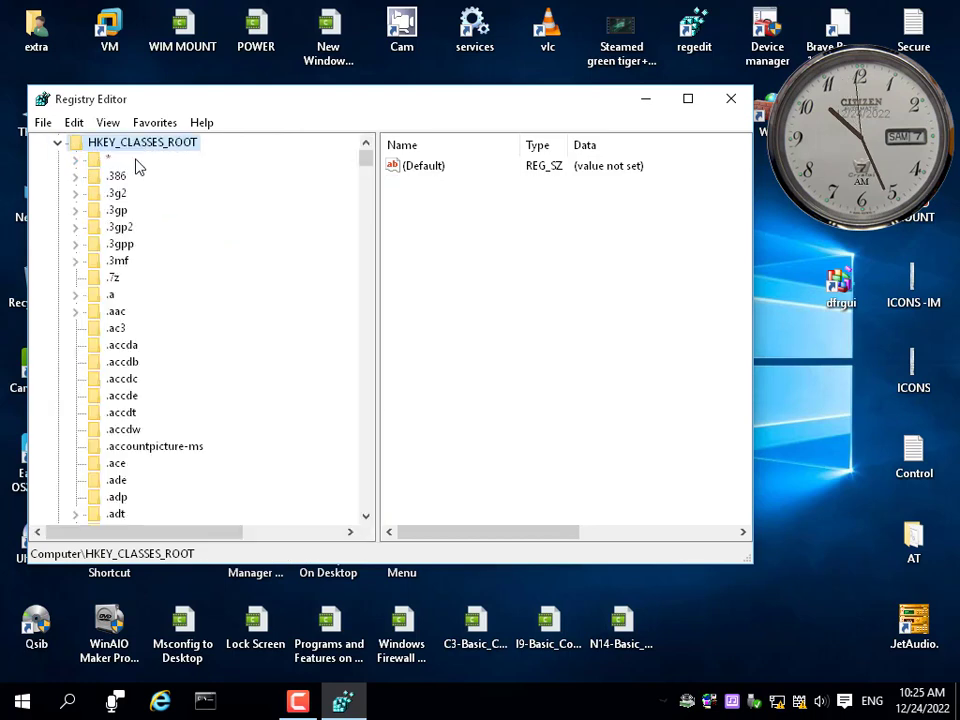
pyautogui.click(107, 282)
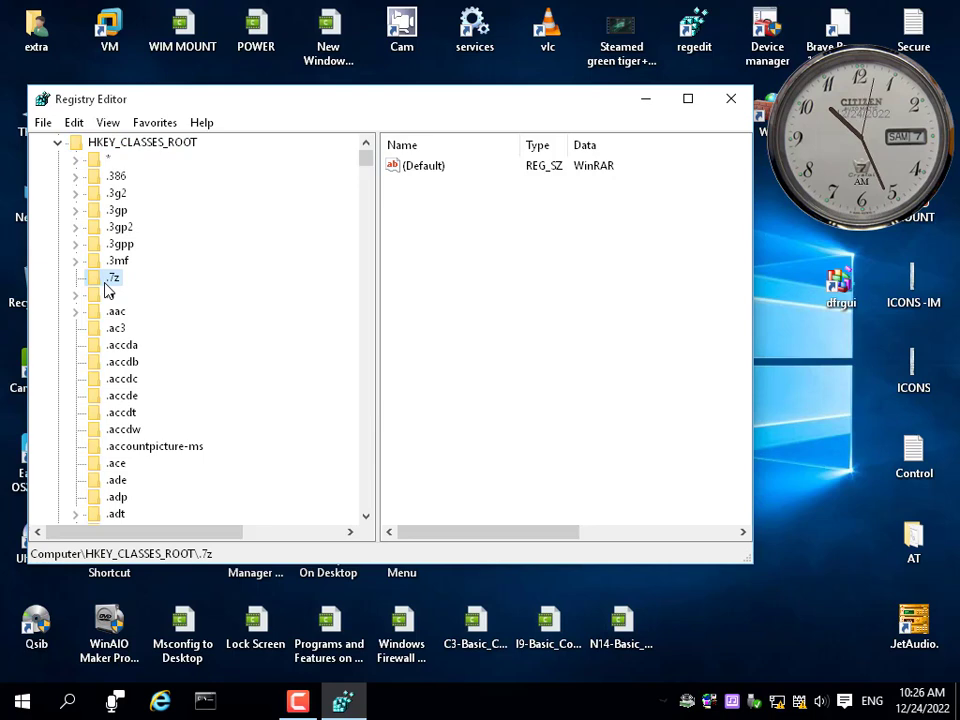
pyautogui.write('drive')
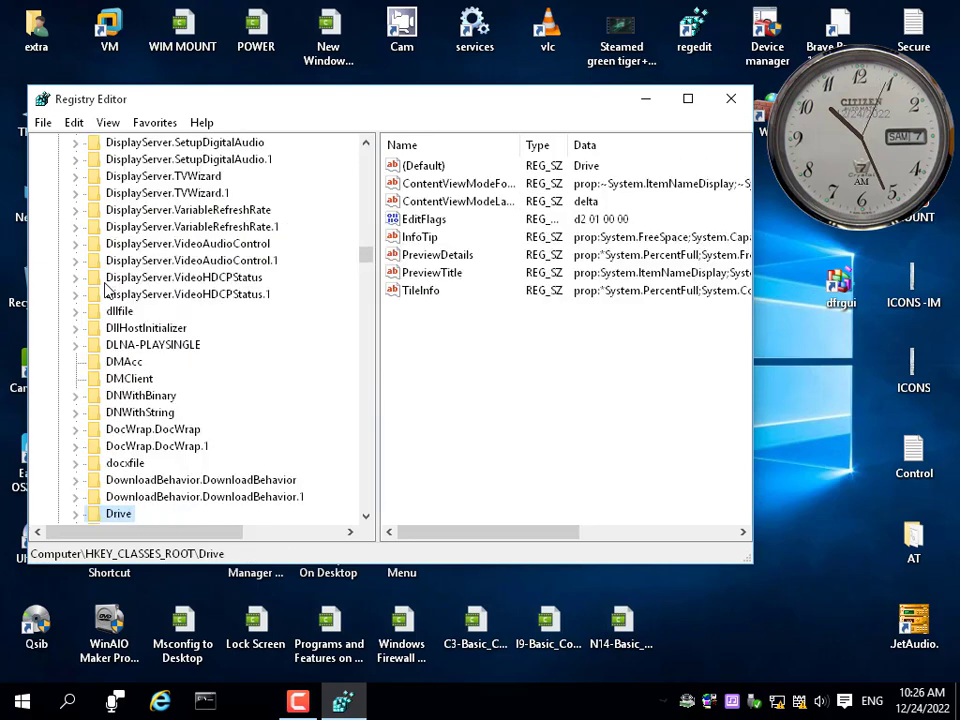
pyautogui.scroll(-2, 125, 313)
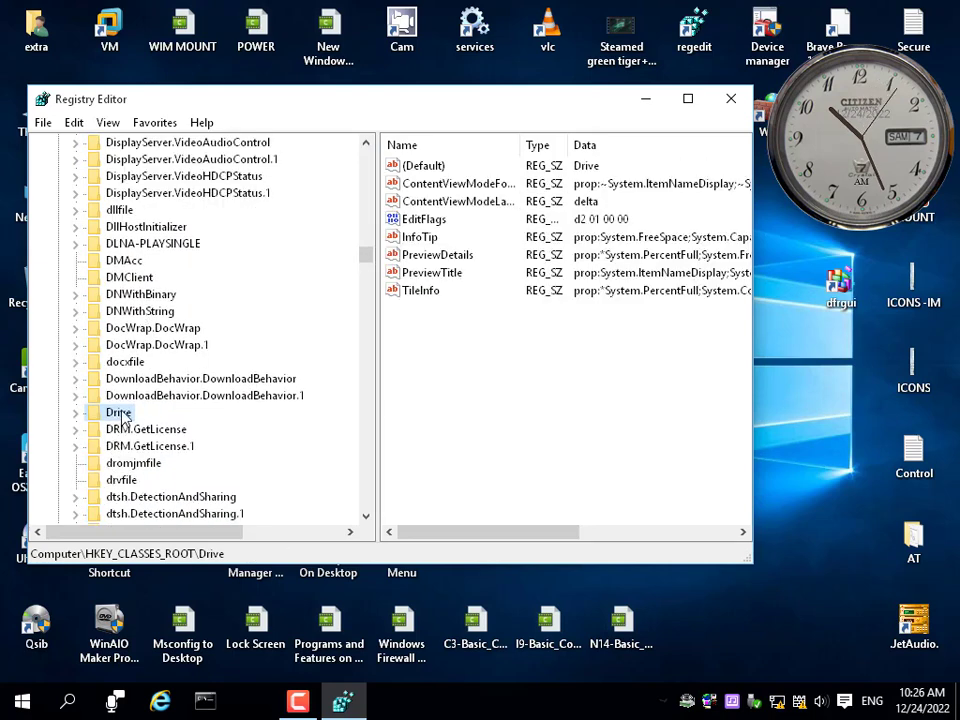
pyautogui.doubleClick(120, 414)
# Open This PC, view the commands offered for the C: drive, and arrange its window beside the Registry Editor.
pyautogui.moveTo(188, 104); pyautogui.dragTo(313, 69)
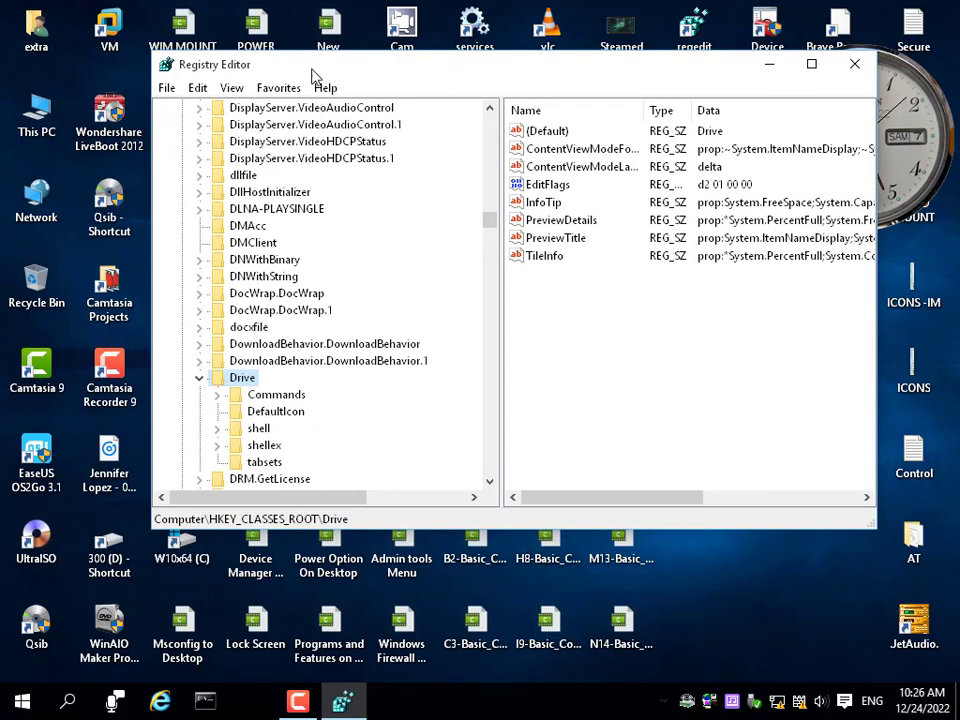
pyautogui.doubleClick(37, 117)
pyautogui.rightClick(340, 385)
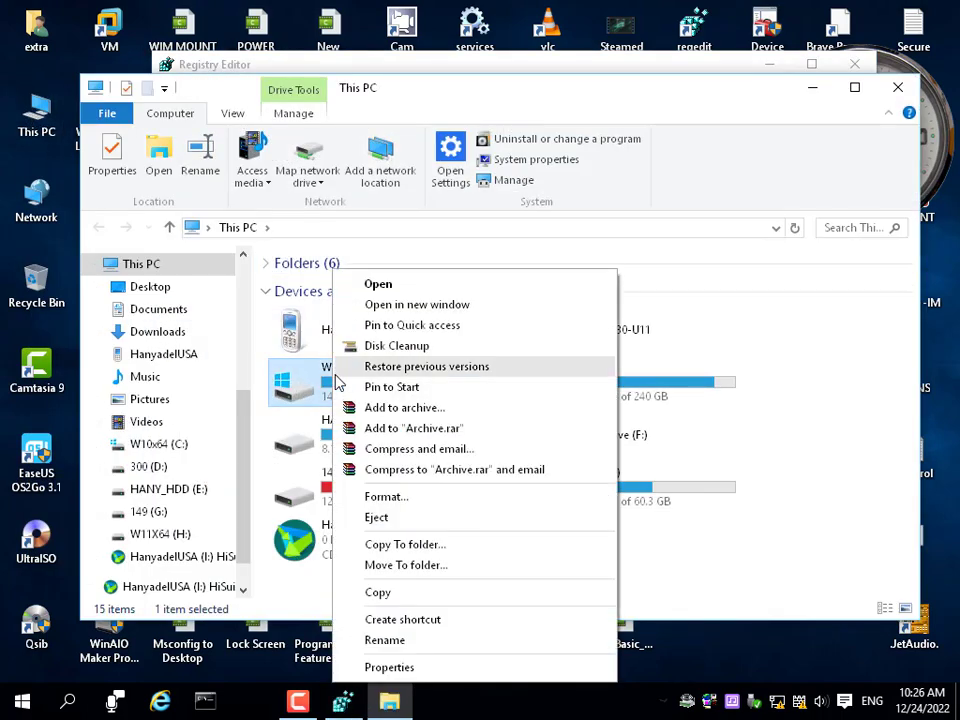
pyautogui.click(307, 400)
pyautogui.rightClick(324, 392)
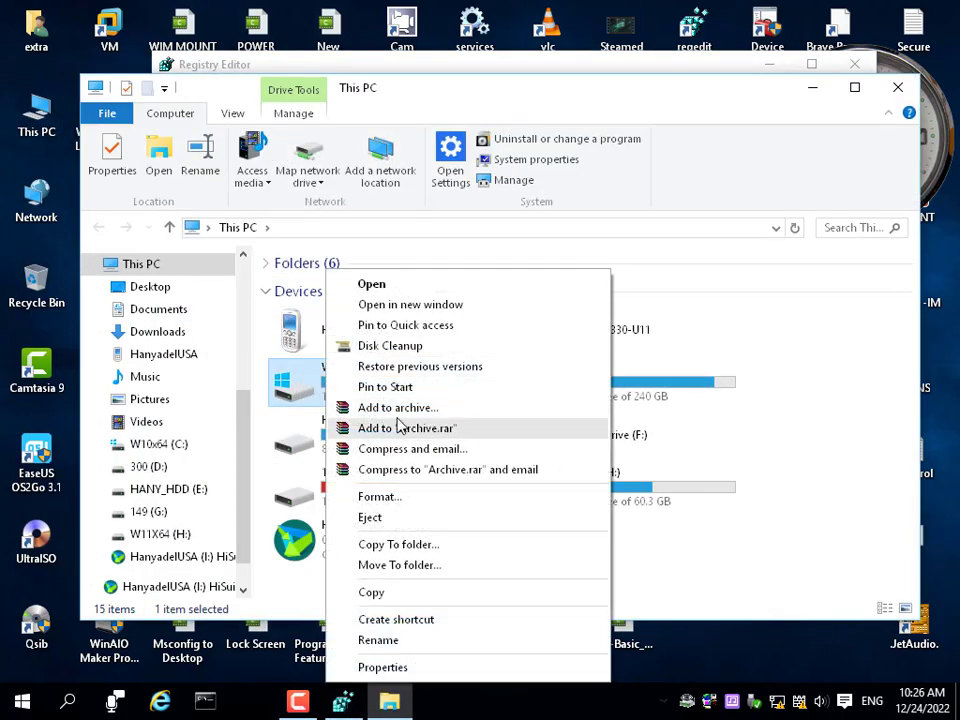
pyautogui.moveTo(350, 65); pyautogui.dragTo(692, 123)
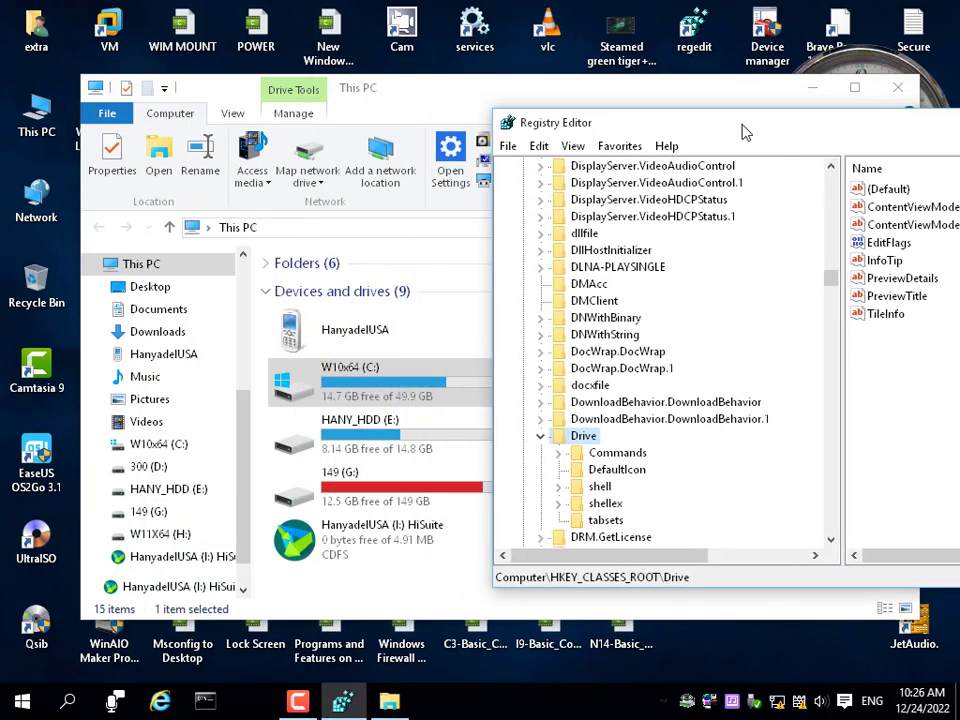
pyautogui.moveTo(403, 95); pyautogui.dragTo(248, 80)
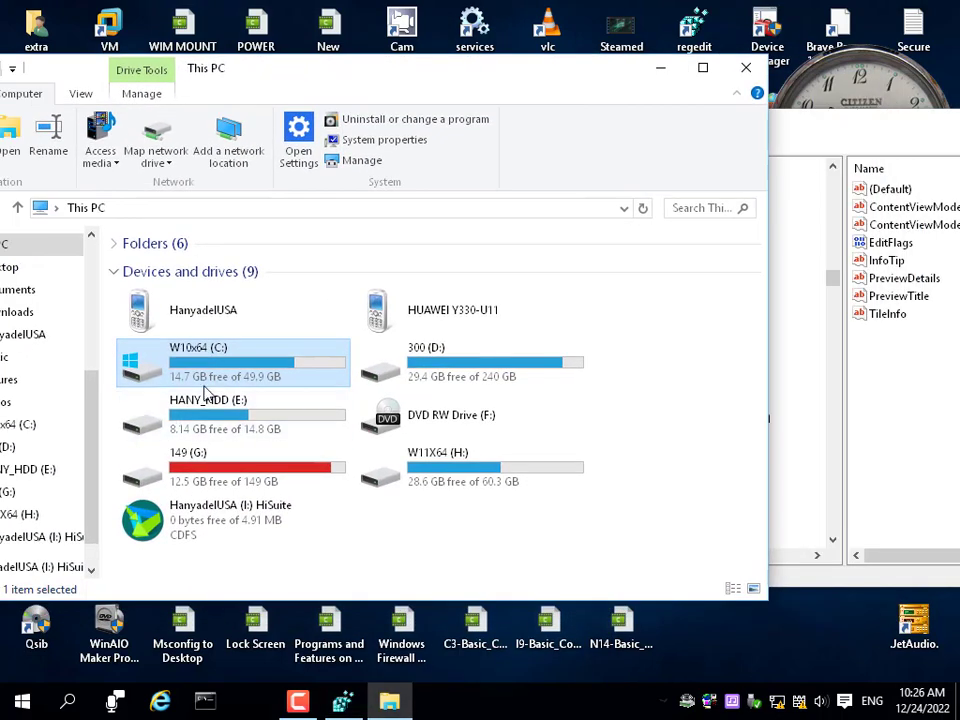
pyautogui.click(838, 393)
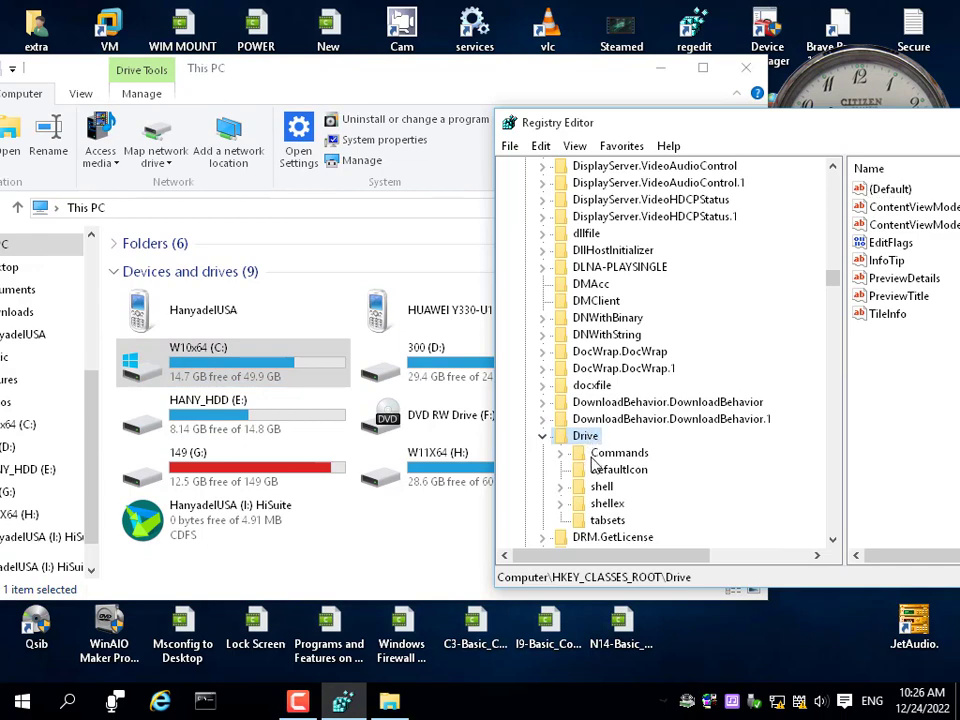
# Create a new key named Defragment Drives under HKEY_CLASSES_ROOT\Drive\shell.
pyautogui.doubleClick(598, 487)
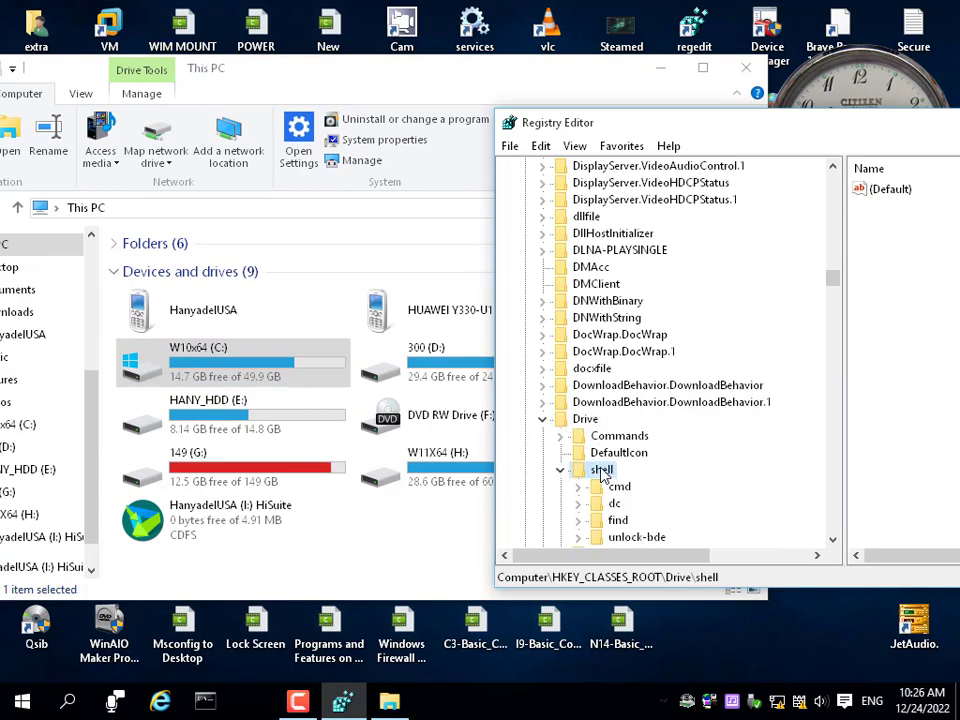
pyautogui.rightClick(610, 478)
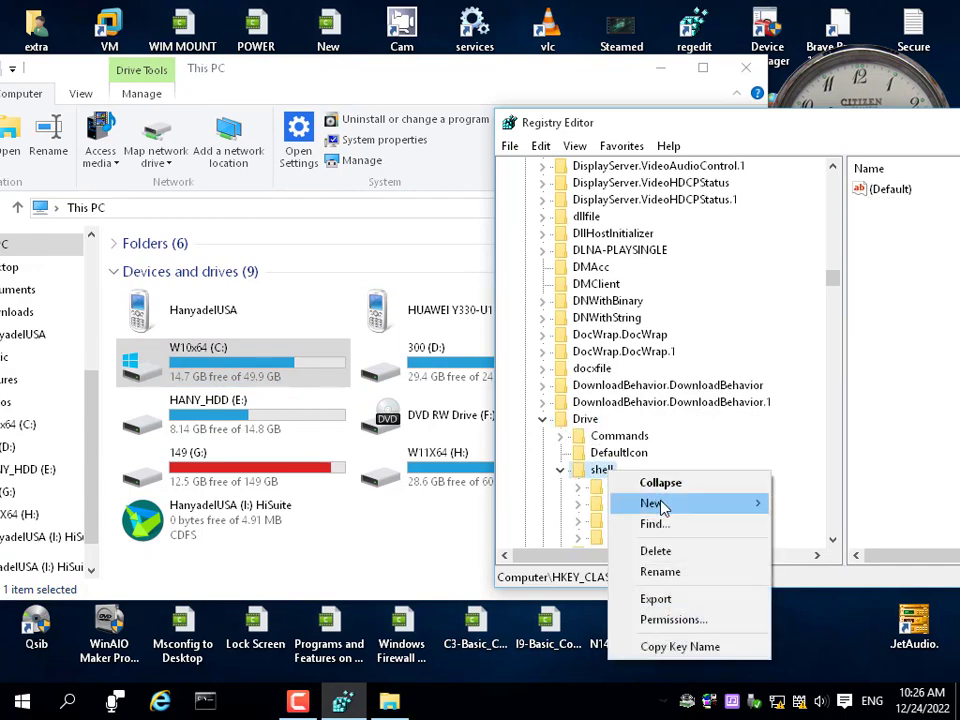
pyautogui.moveTo(660, 507)
pyautogui.click(542, 505)
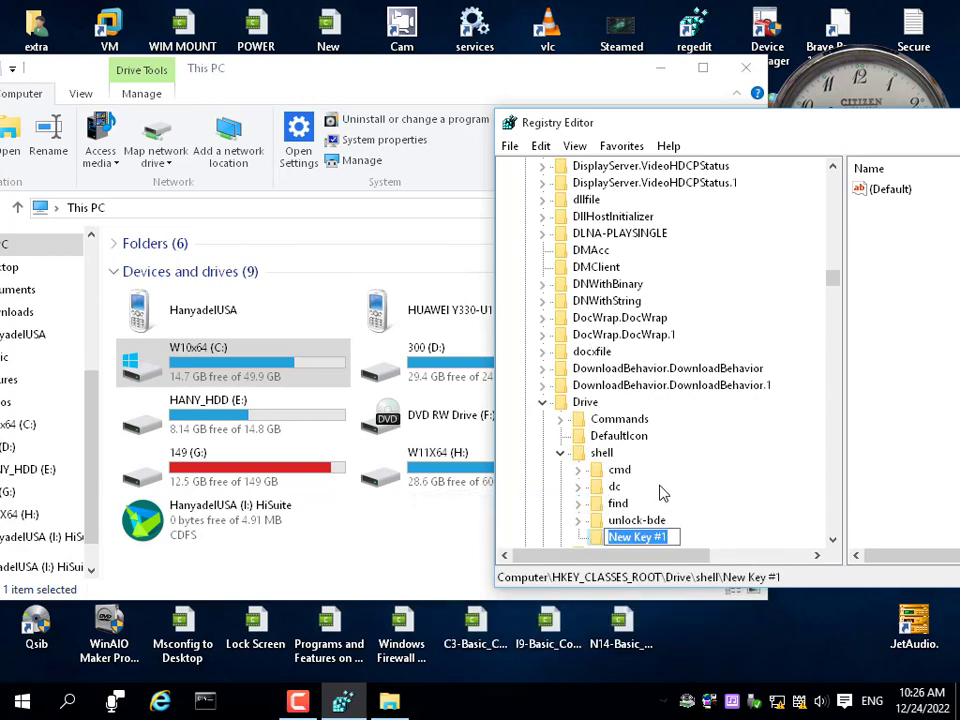
pyautogui.write('d')
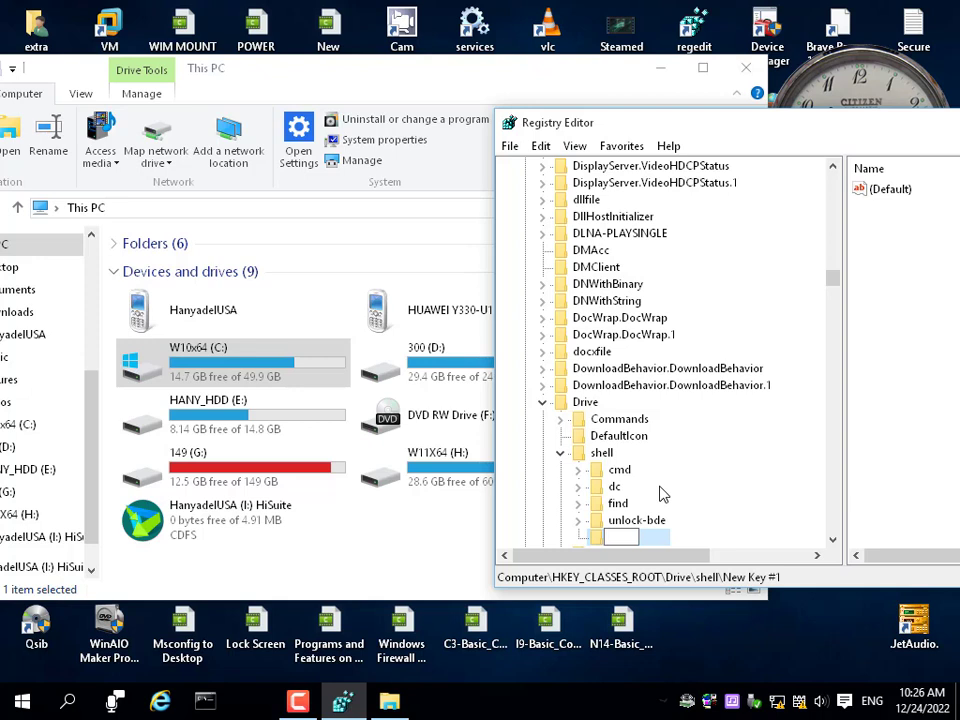
pyautogui.write('gmen')
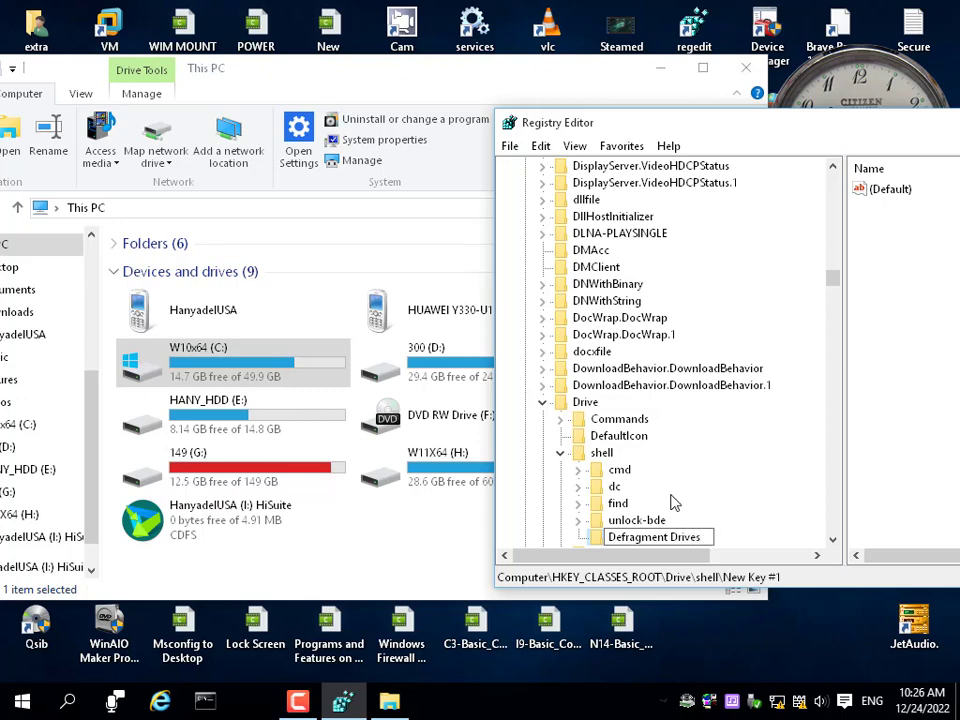
pyautogui.write('t Drives')
pyautogui.press('Return')
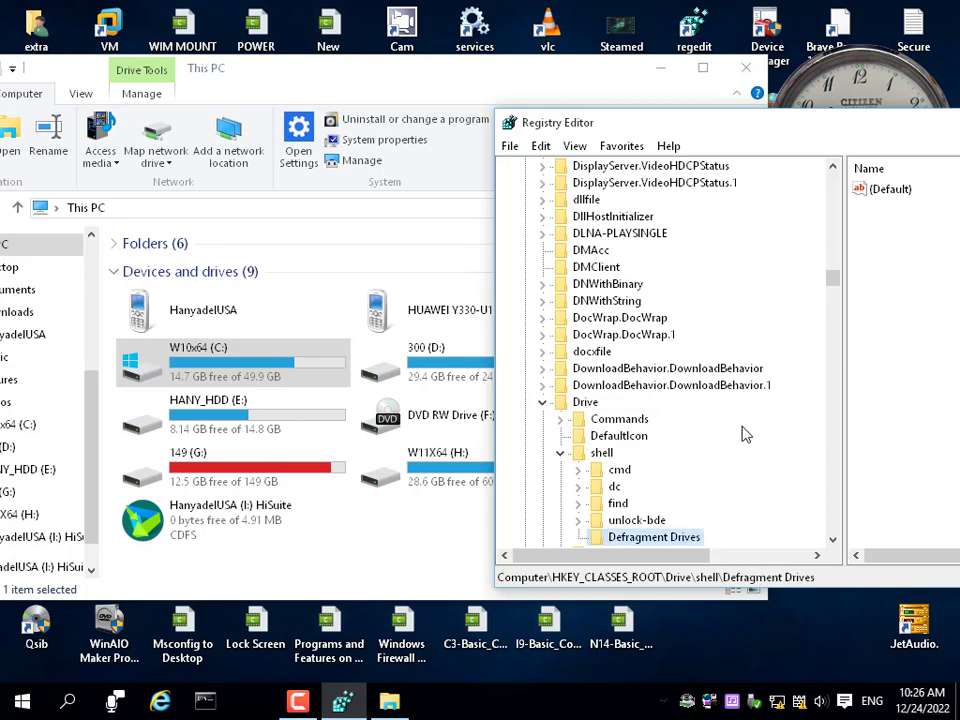
# Check the C: drive's context menu for the Defragment Drives entry, and return to the Registry Editor.
pyautogui.rightClick(176, 360)
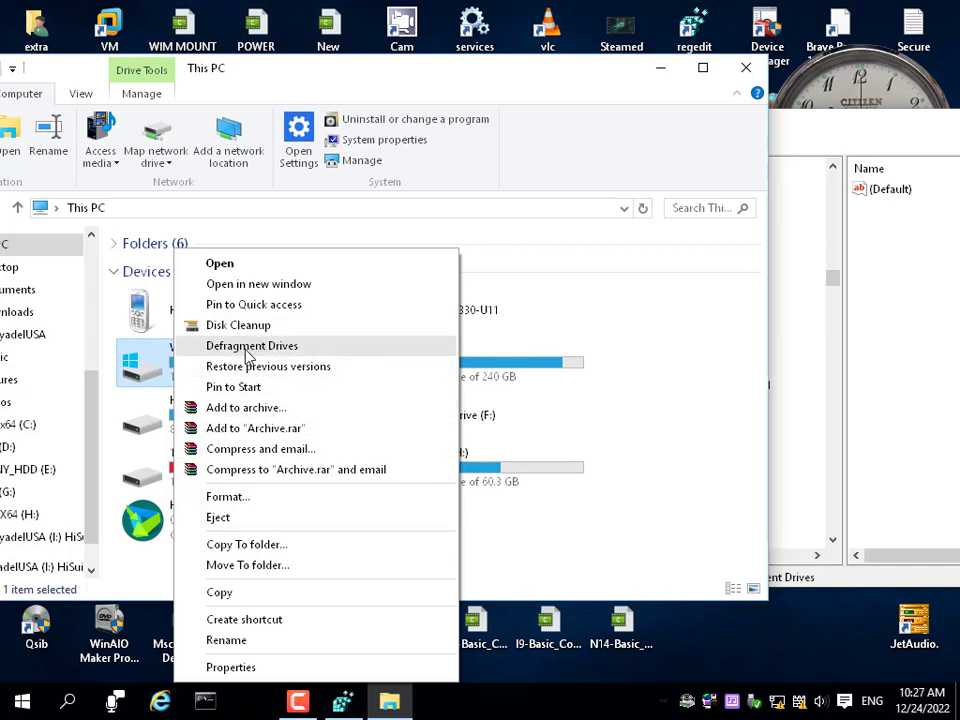
pyautogui.click(880, 324)
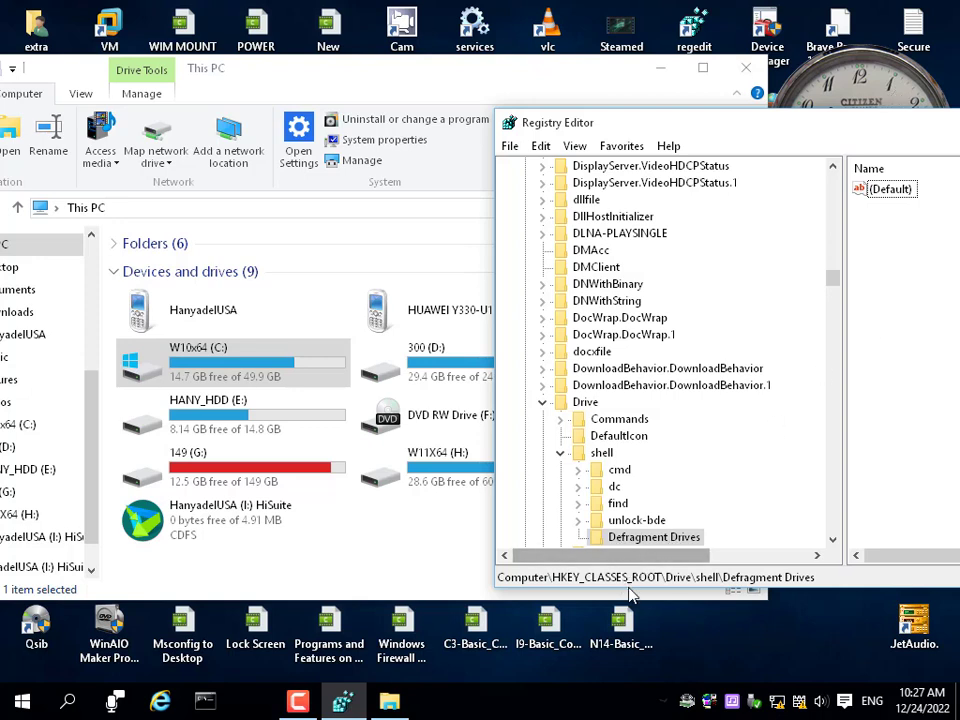
pyautogui.rightClick(195, 362)
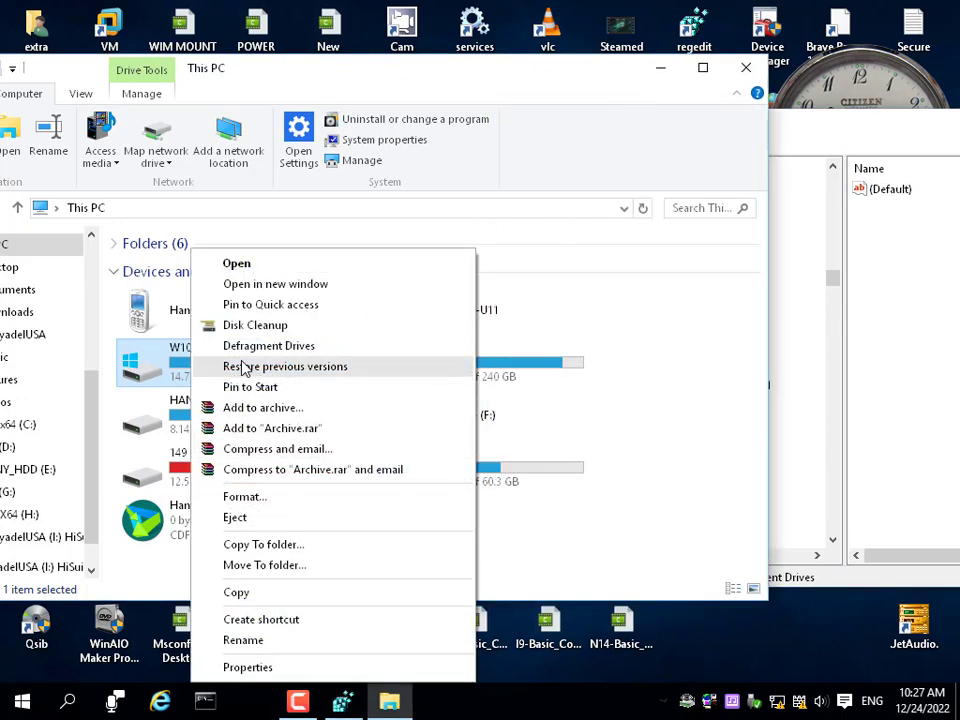
pyautogui.click(843, 156)
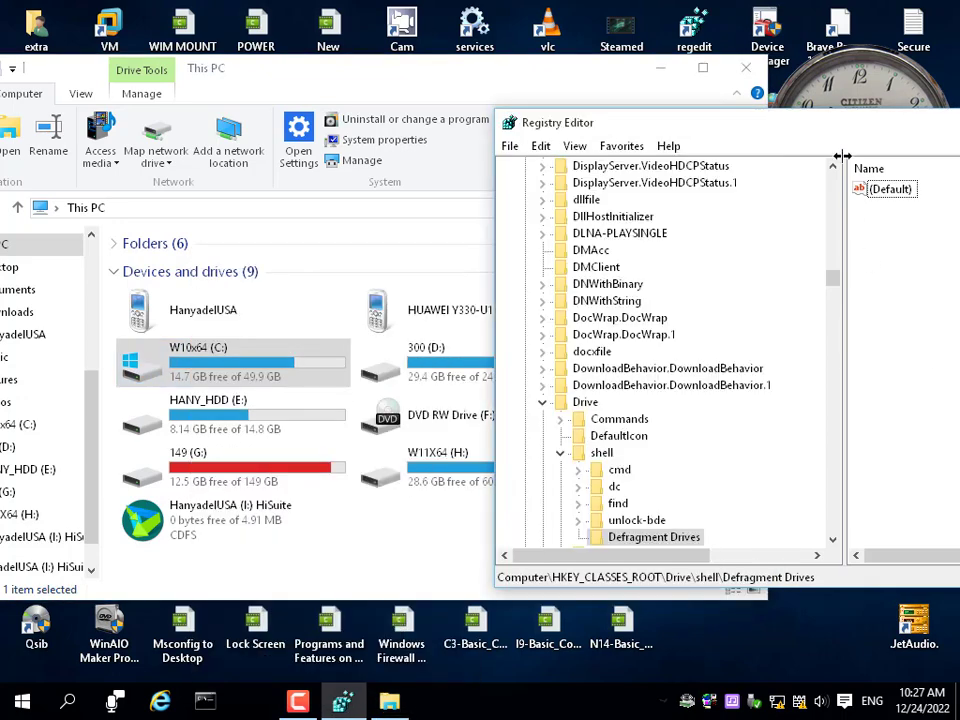
# Add a string value named icon to the Defragment Drives key.
pyautogui.moveTo(836, 123); pyautogui.dragTo(790, 136)
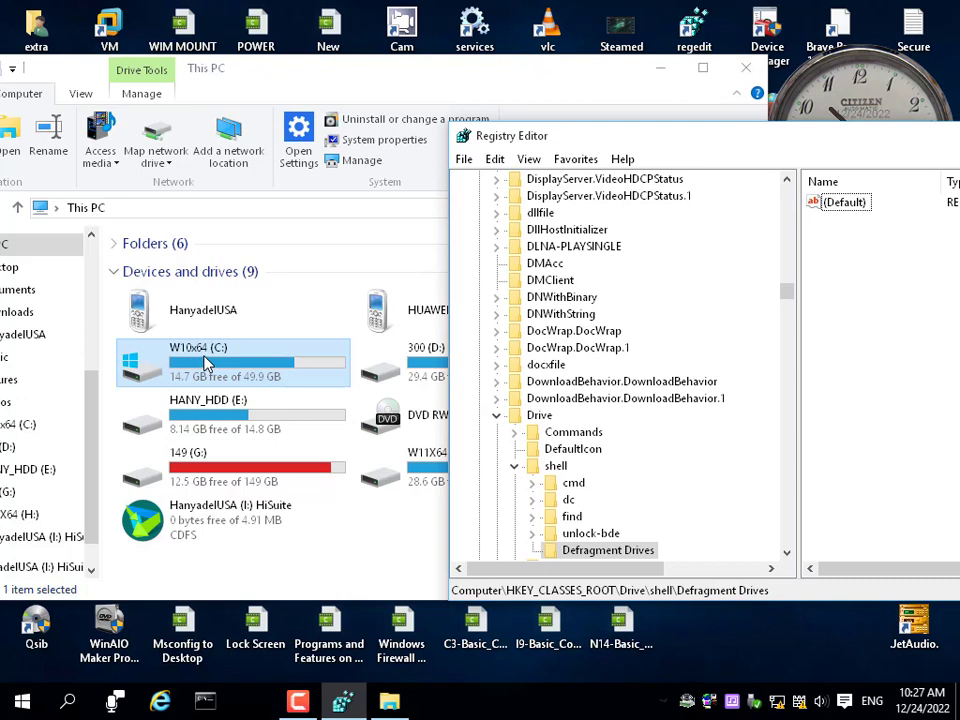
pyautogui.rightClick(834, 305)
pyautogui.moveTo(857, 316)
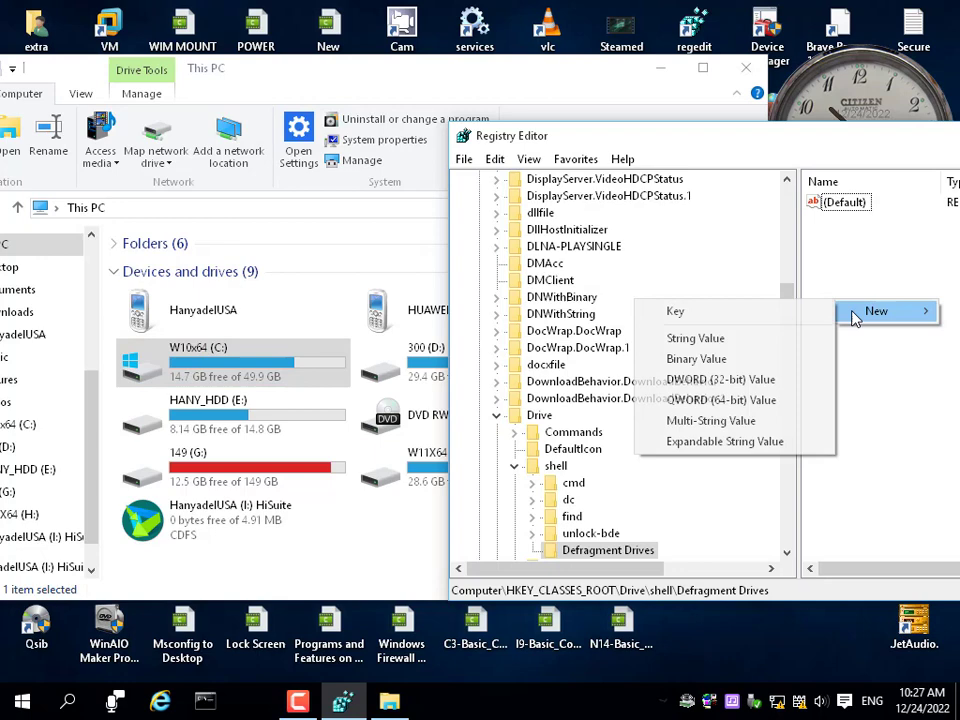
pyautogui.click(698, 336)
pyautogui.write('Ico')
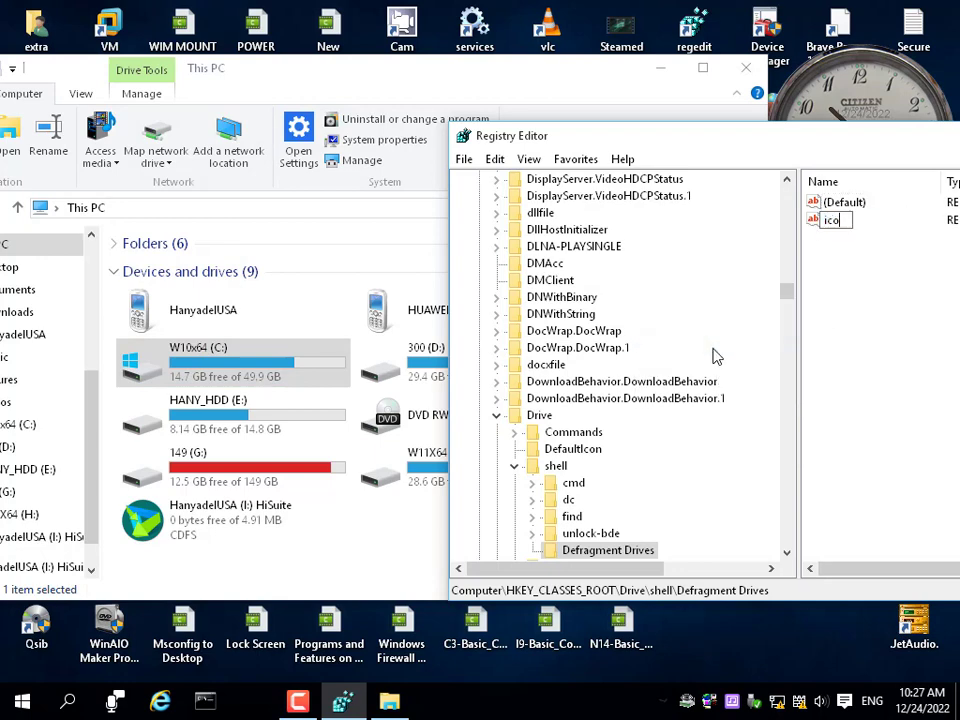
pyautogui.write('n')
pyautogui.press('Return')
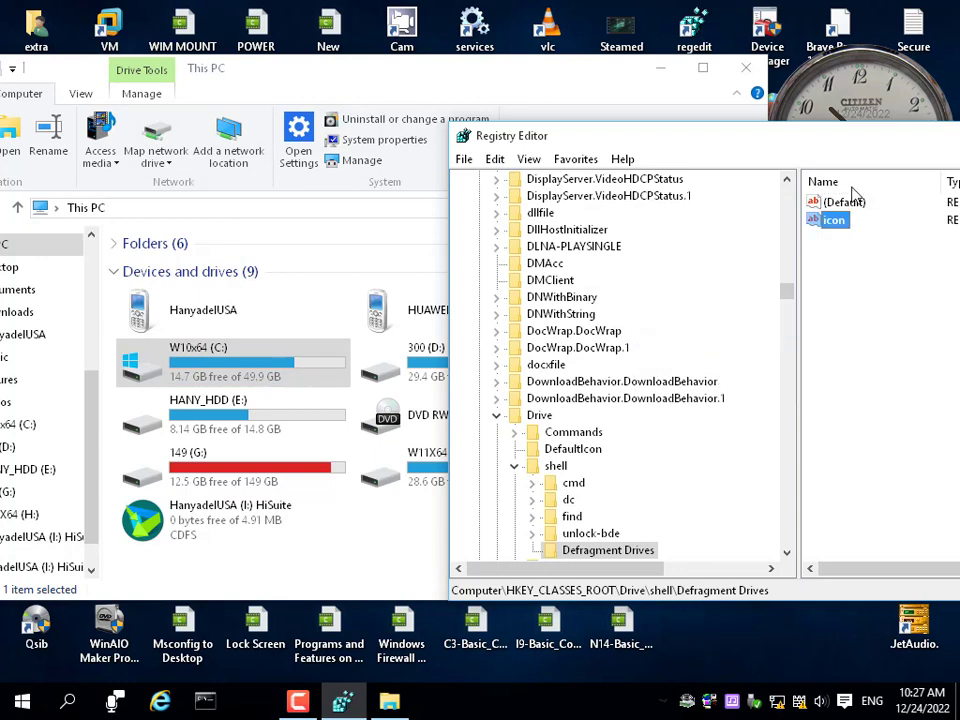
# Set the icon value's data to dfrgui.exe, and check the Defragment Drives icon in the C: drive's context menu.
pyautogui.doubleClick(830, 221)
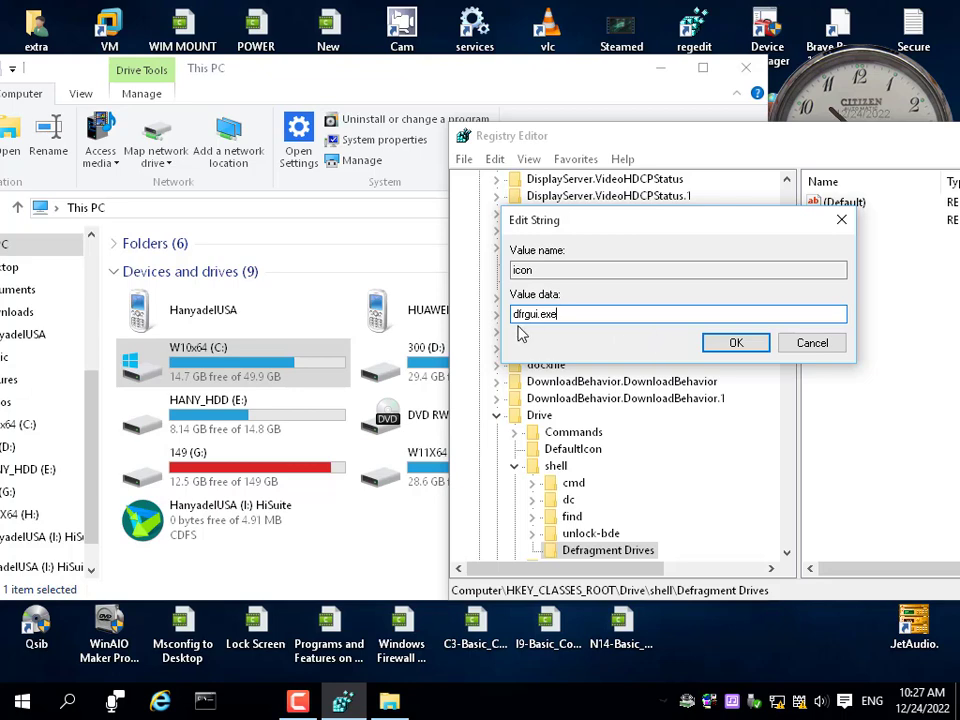
pyautogui.click(745, 345)
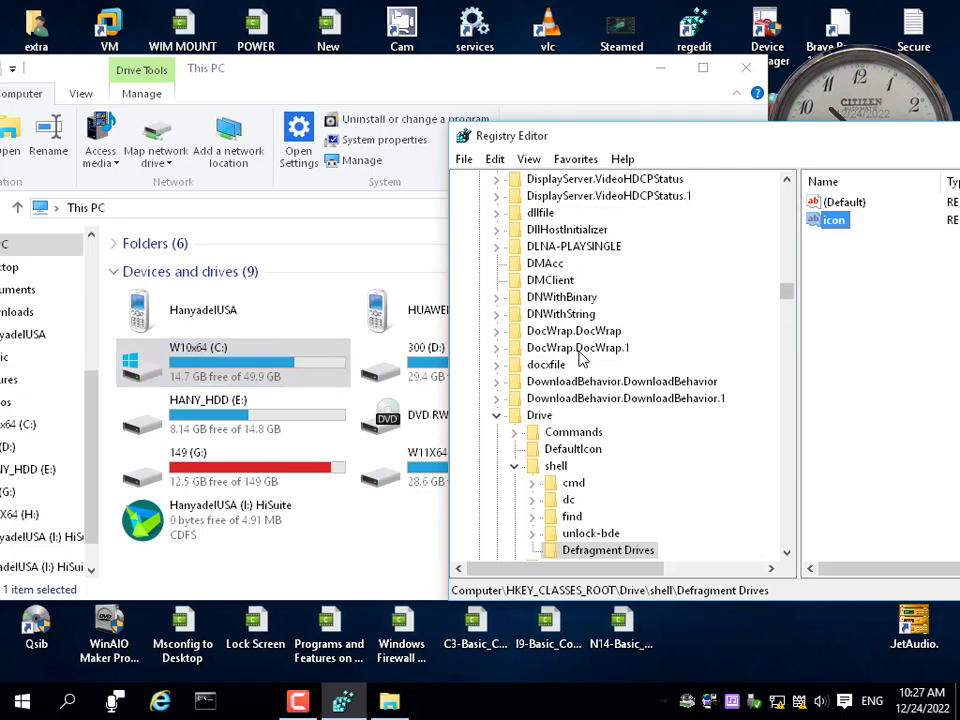
pyautogui.rightClick(186, 362)
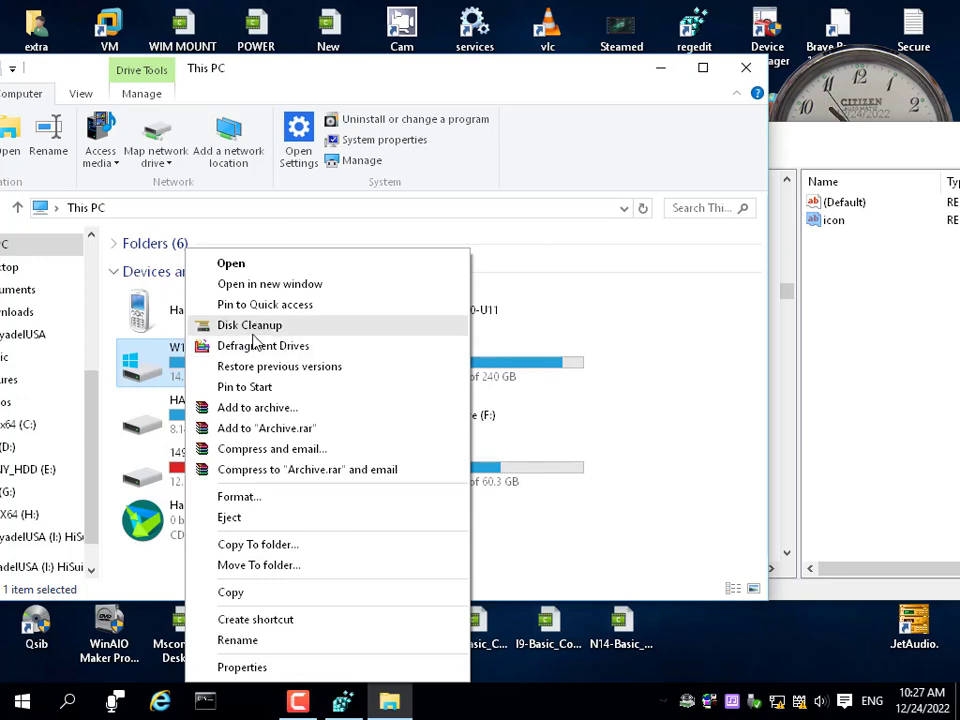
pyautogui.click(935, 330)
# Create a new key named command under the Defragment Drives key in the Registry Editor.
pyautogui.scroll(-2, 638, 515)
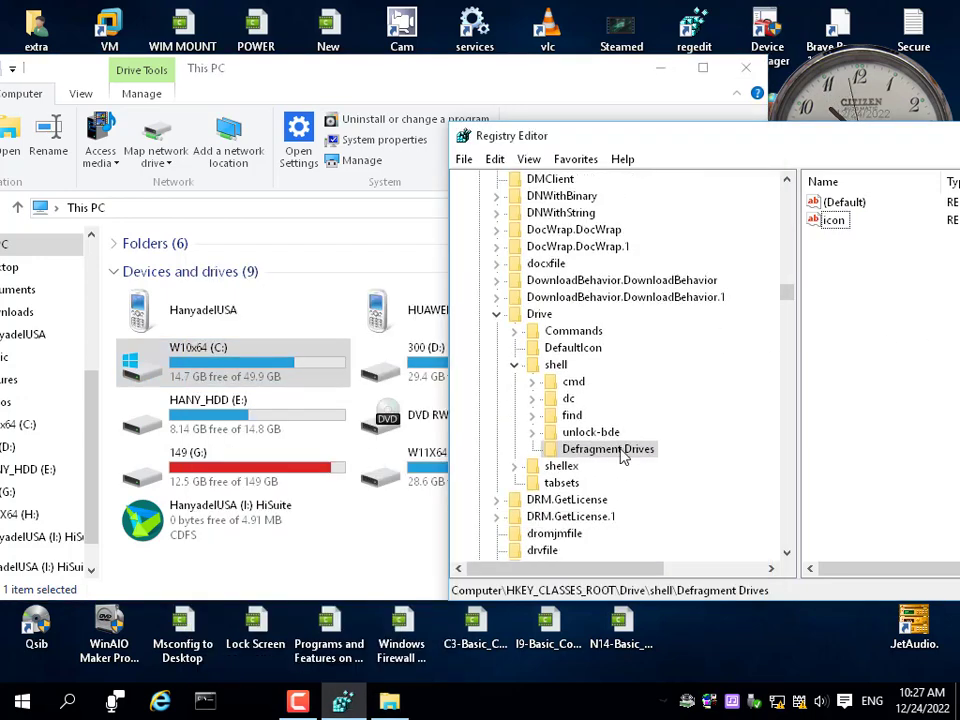
pyautogui.rightClick(603, 456)
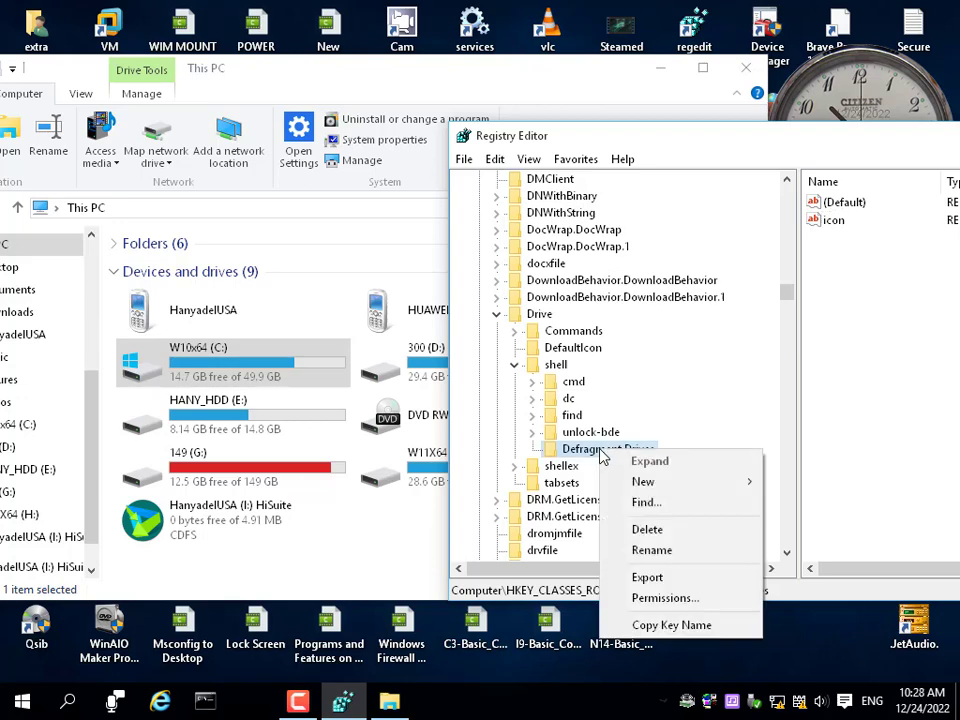
pyautogui.moveTo(643, 482)
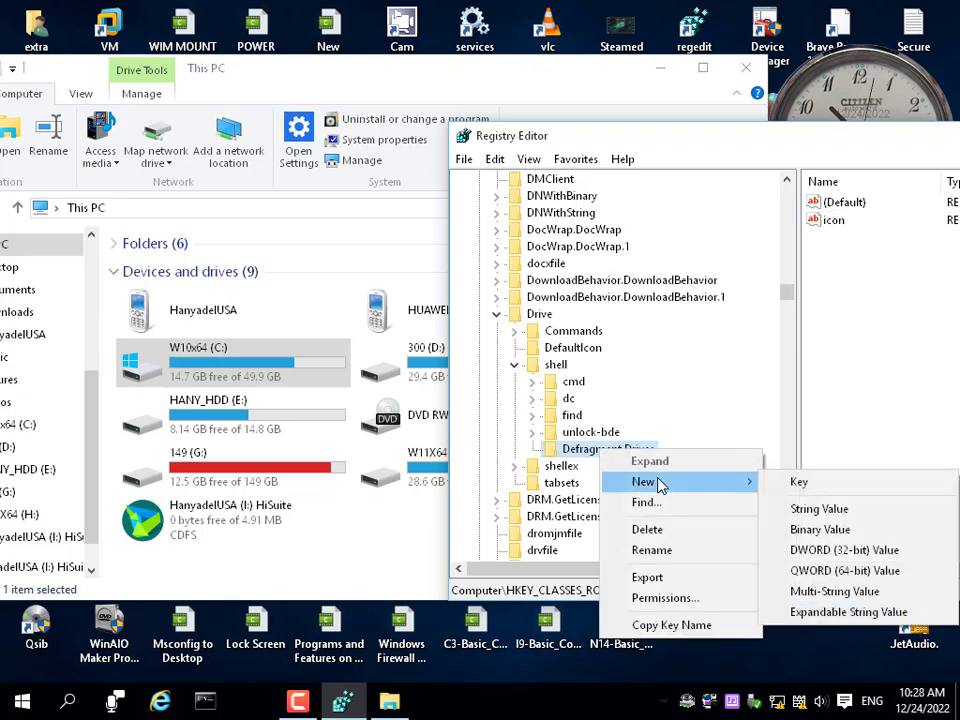
pyautogui.click(840, 489)
pyautogui.write('comman')
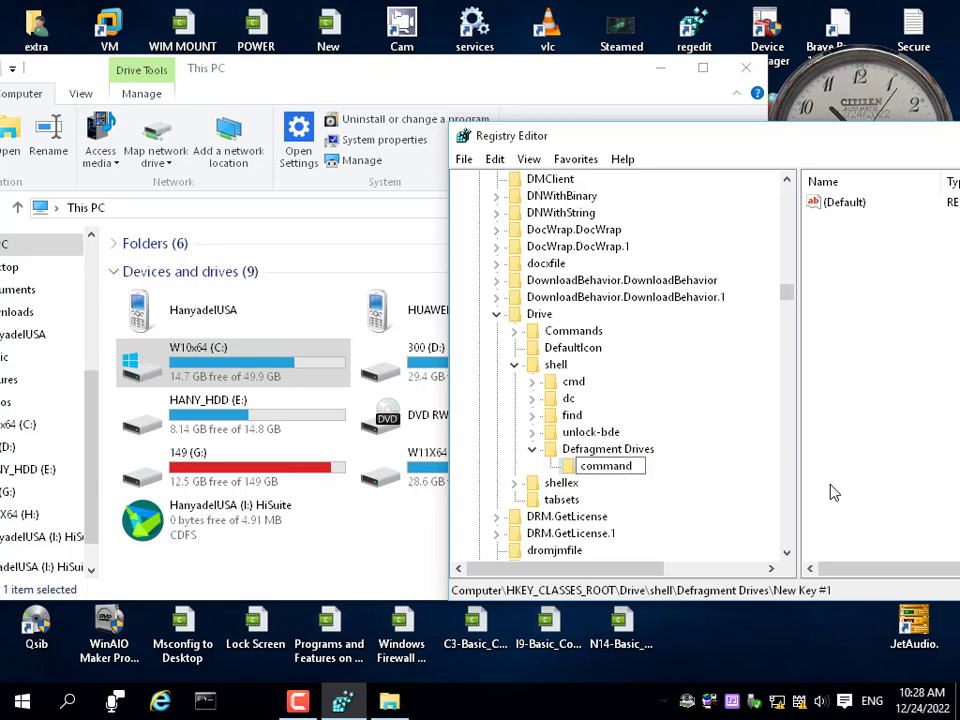
pyautogui.write('d')
pyautogui.press('Return')
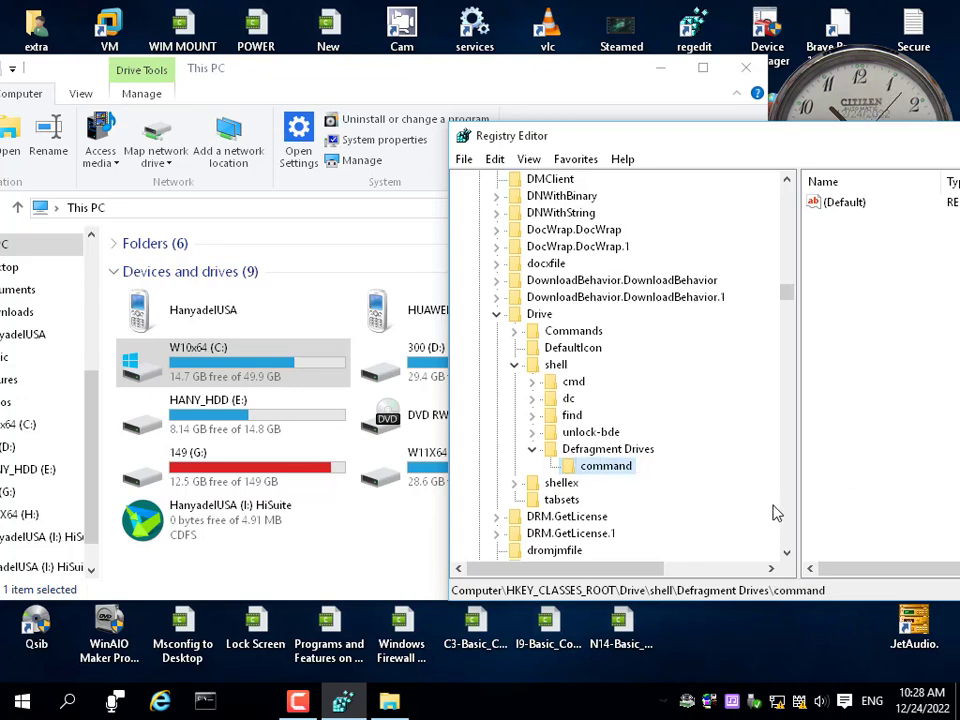
# Set the command key's default value to dfrgui.exe, and test the Defragment Drives entry in the C: drive's context menu.
pyautogui.click(842, 202)
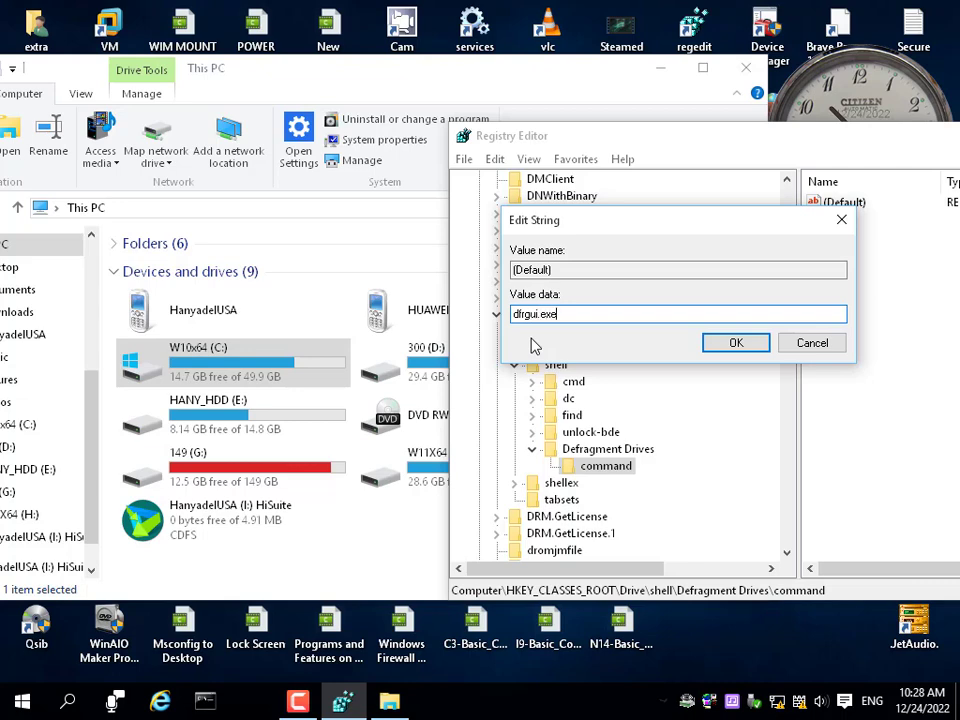
pyautogui.click(733, 345)
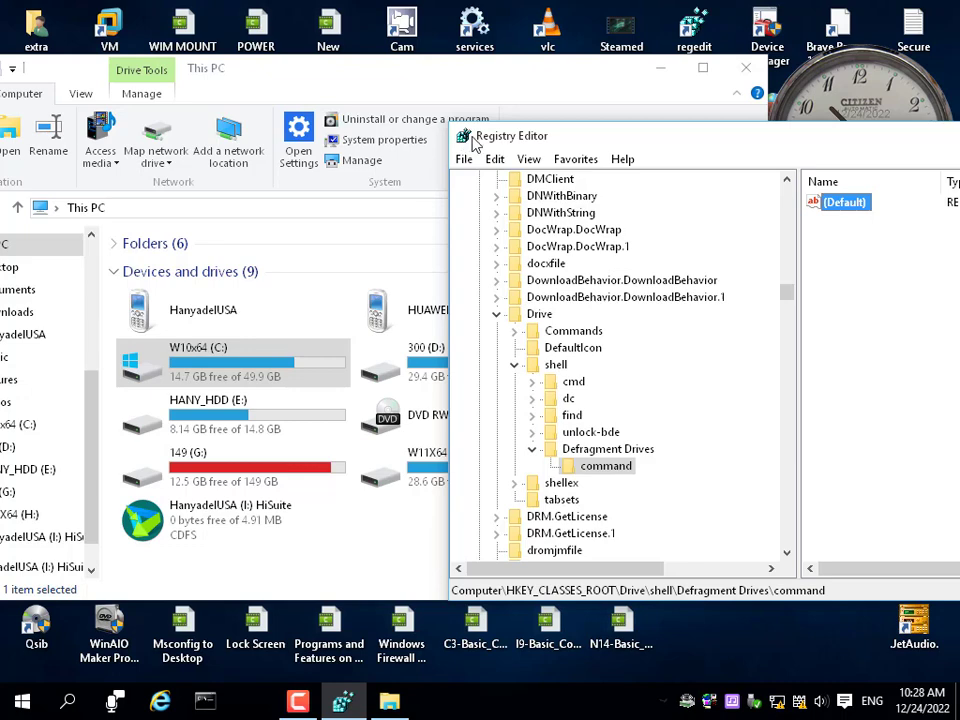
pyautogui.rightClick(183, 365)
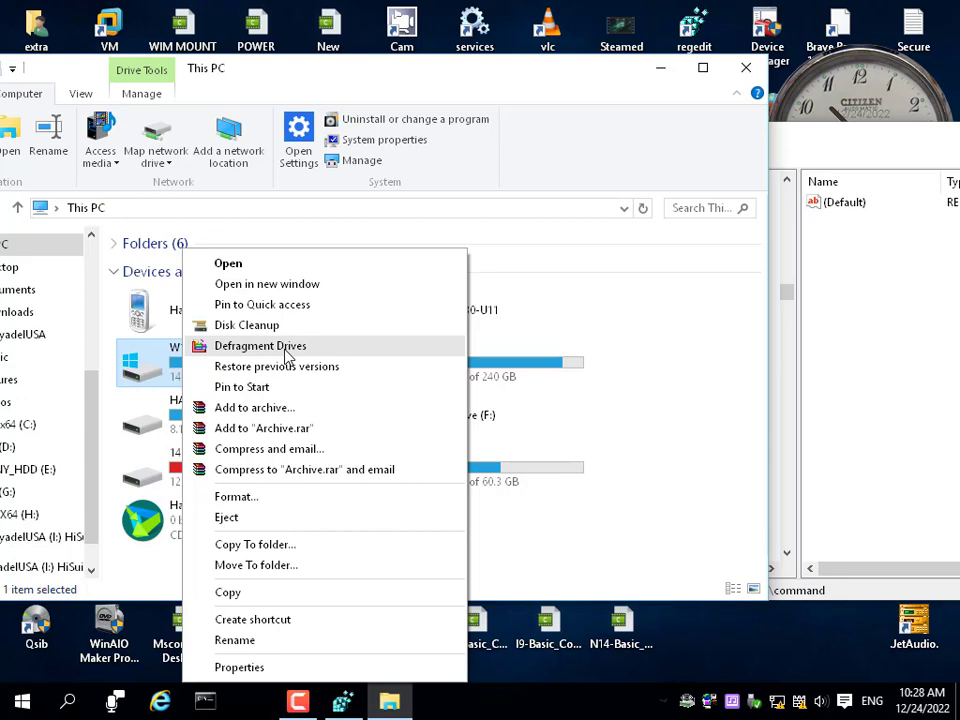
pyautogui.click(287, 347)
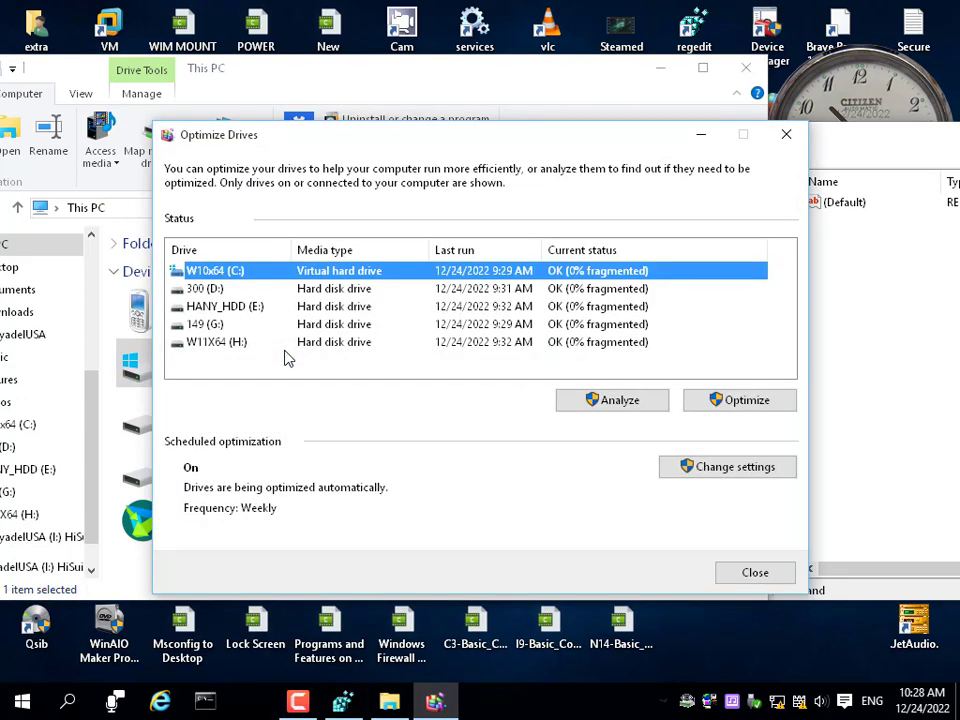
pyautogui.click(755, 572)
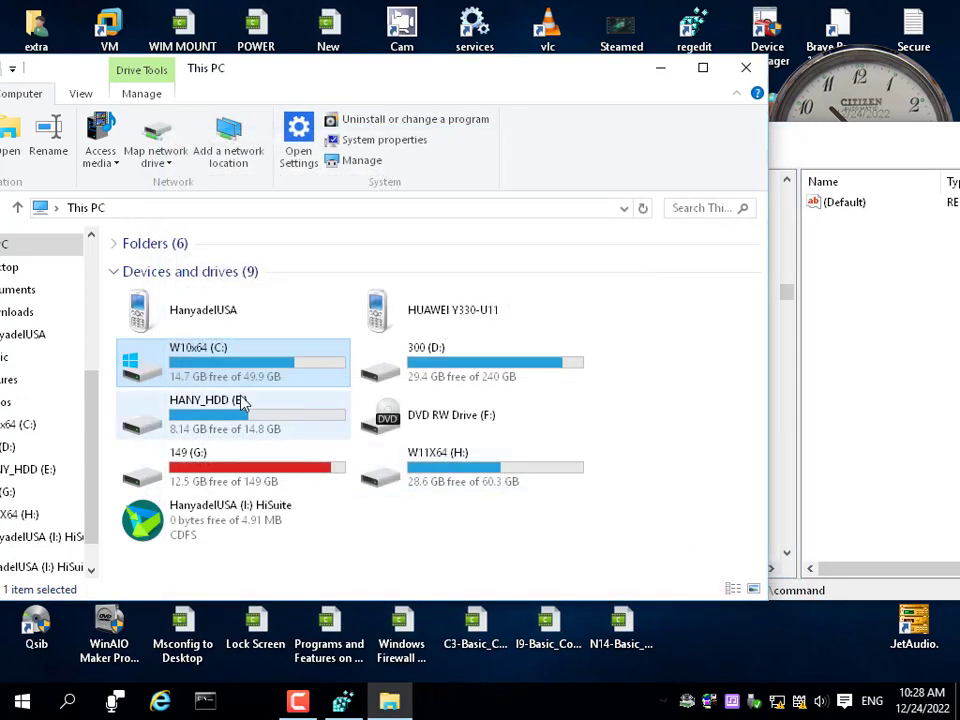
pyautogui.rightClick(187, 361)
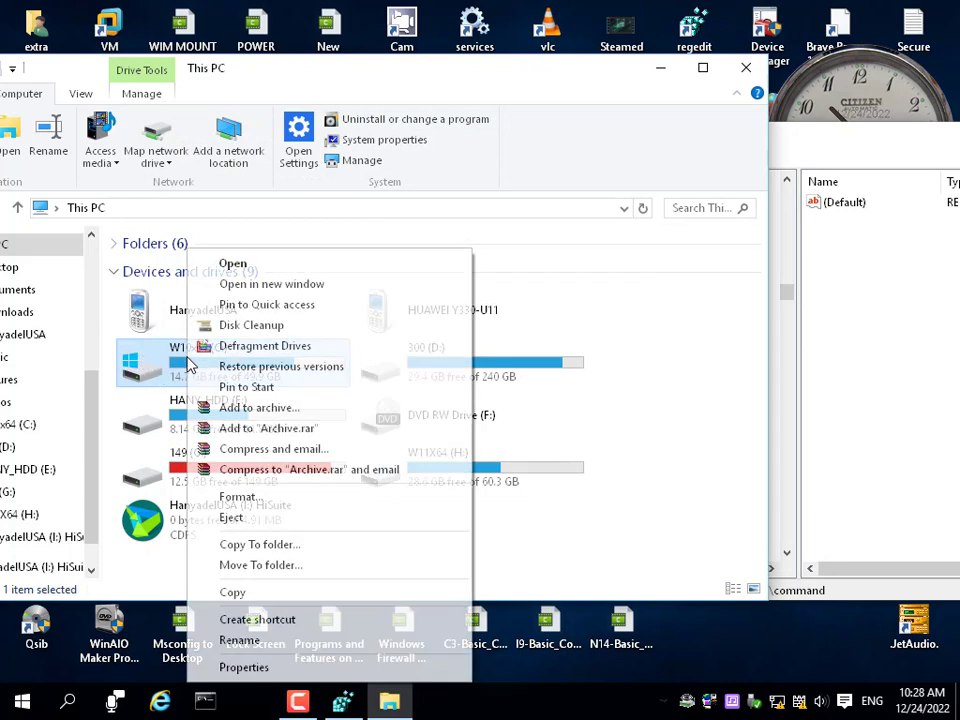
pyautogui.click(259, 346)
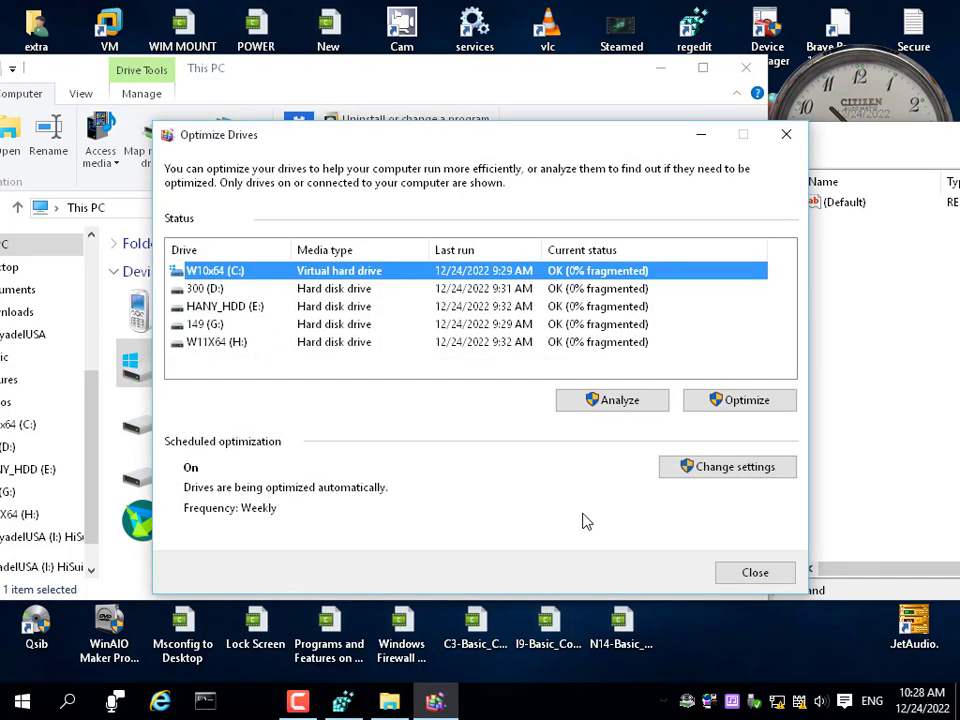
pyautogui.click(782, 576)
# Open Optimize Drives through the C: drive's properties for comparison, and close both windows.
pyautogui.rightClick(167, 364)
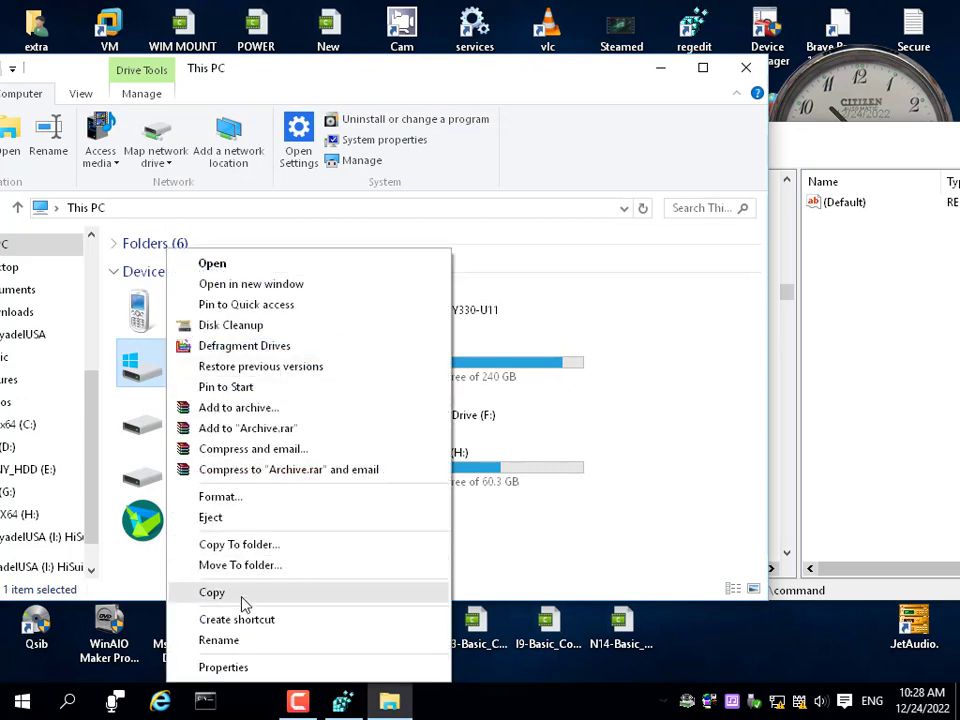
pyautogui.click(226, 667)
pyautogui.click(245, 276)
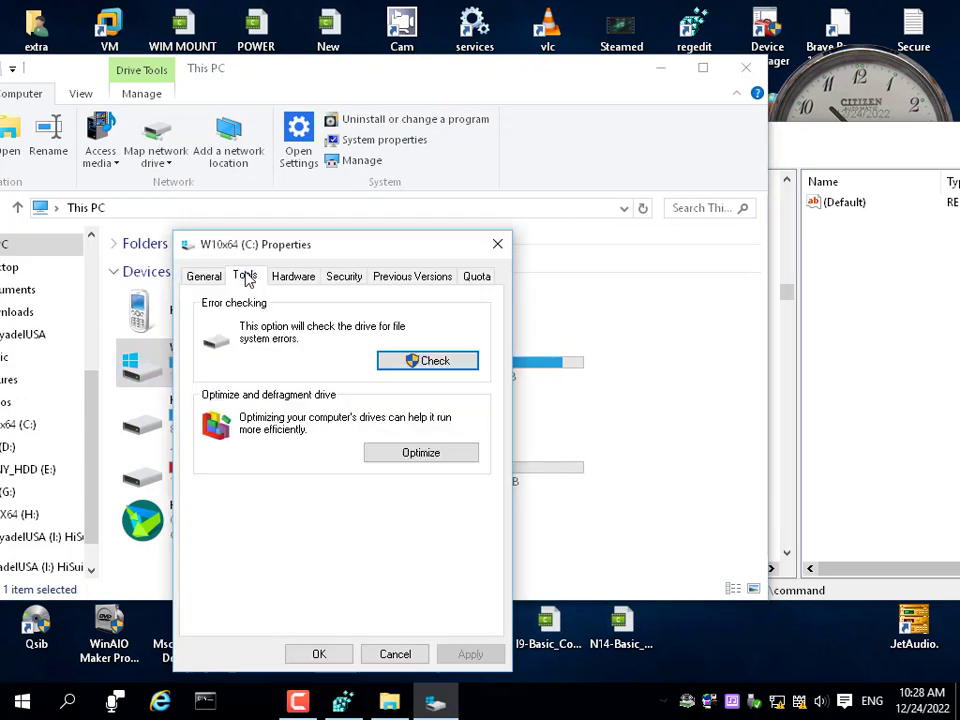
pyautogui.click(392, 462)
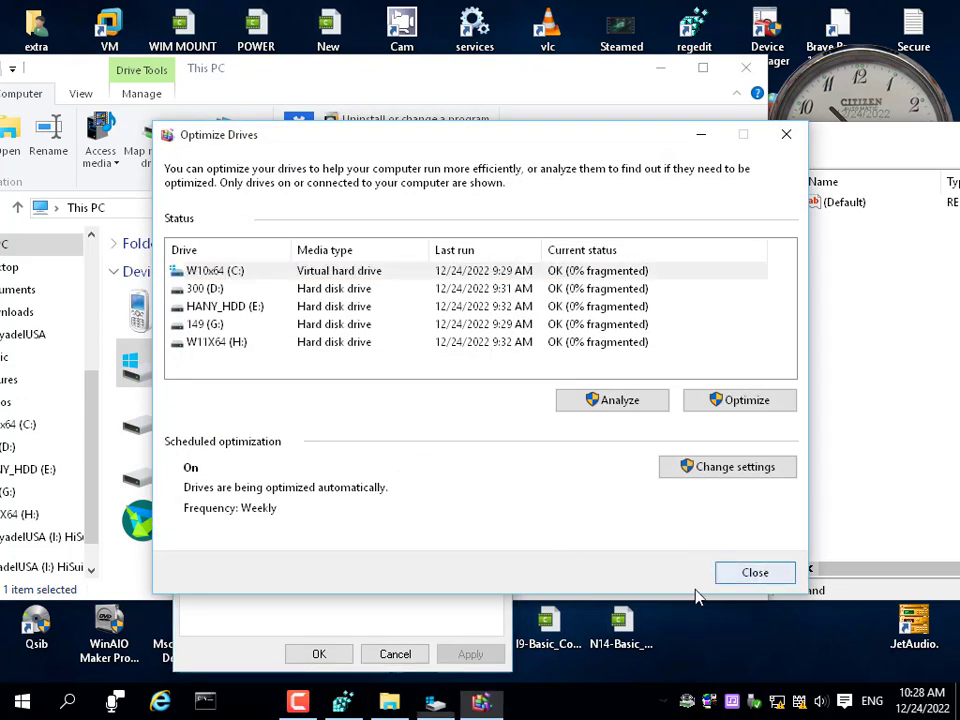
pyautogui.click(755, 572)
pyautogui.click(412, 656)
# Launch Defragment Drives and Disk Cleanup from the C: drive's context menu, closing each window after viewing it.
pyautogui.rightClick(186, 362)
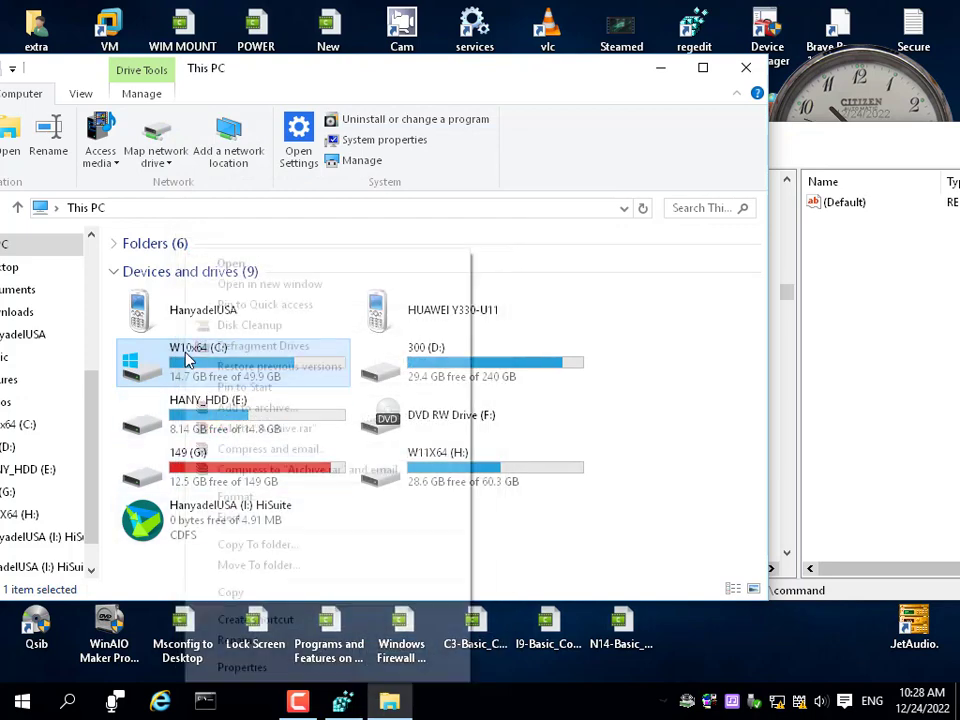
pyautogui.click(237, 346)
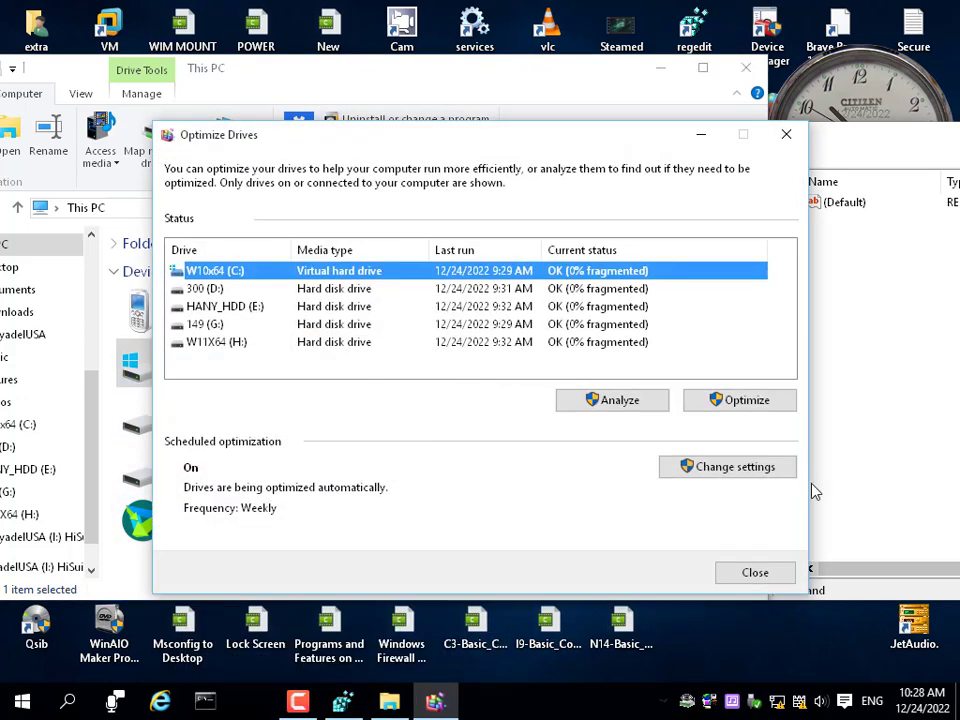
pyautogui.click(755, 572)
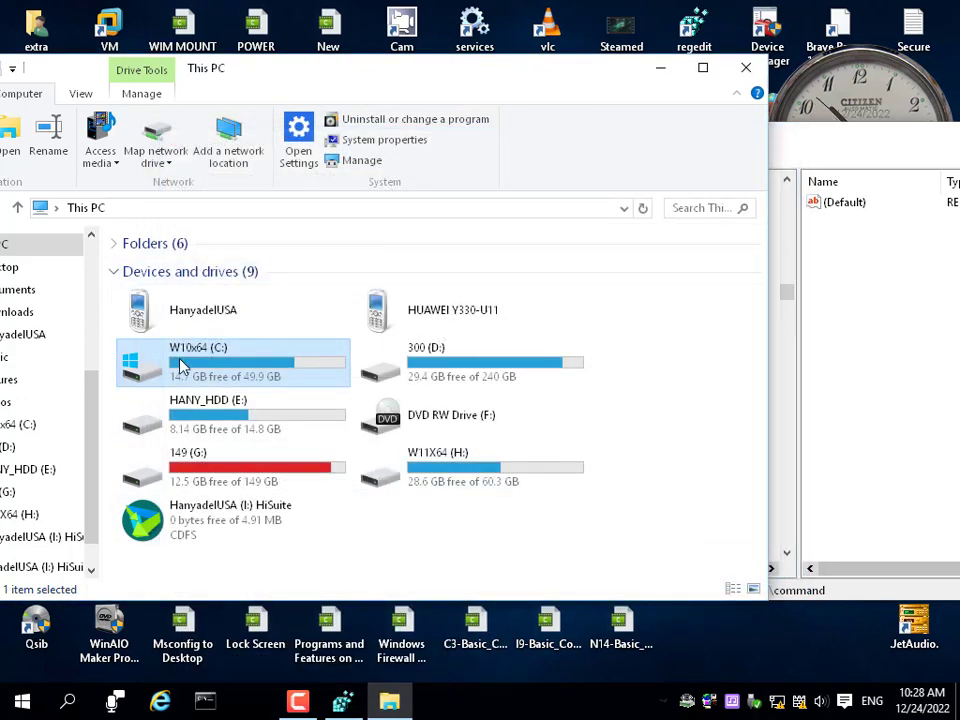
pyautogui.rightClick(182, 366)
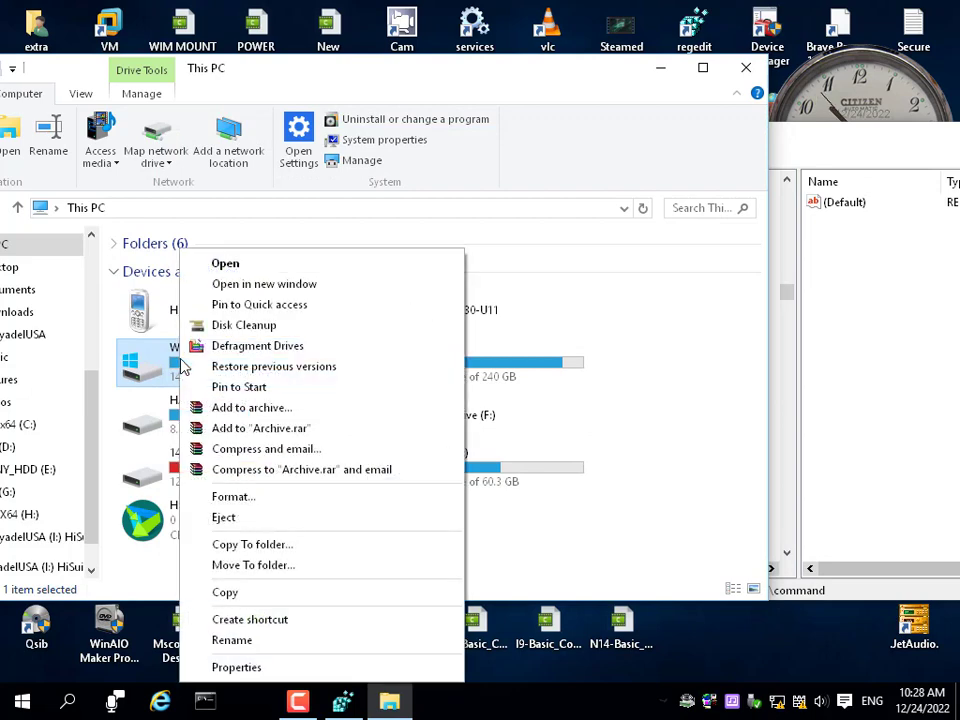
pyautogui.click(243, 327)
pyautogui.click(503, 387)
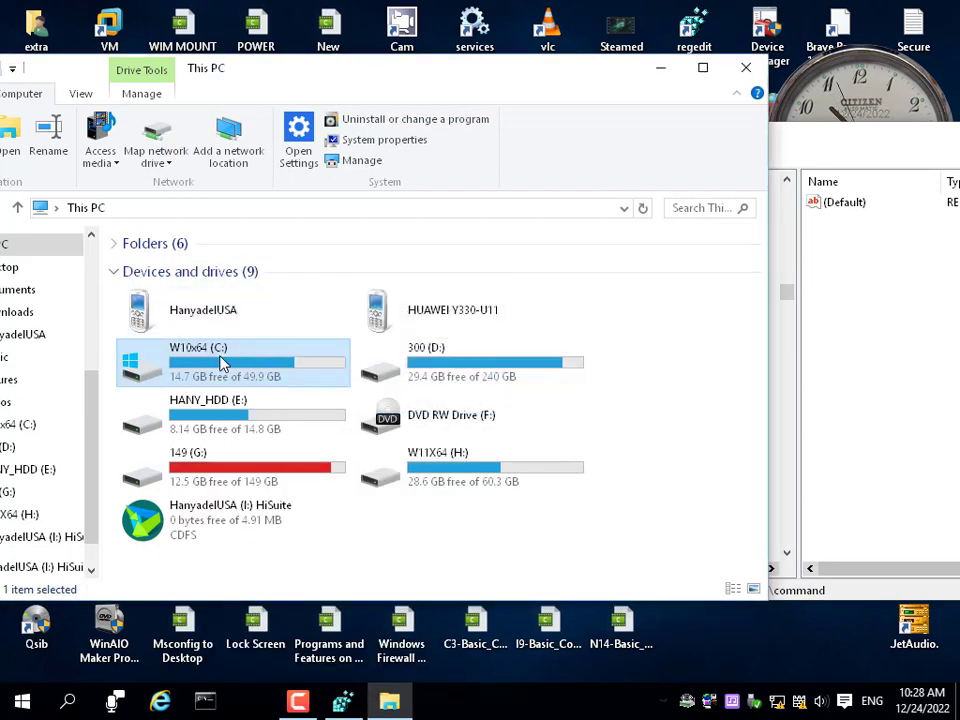
pyautogui.rightClick(220, 356)
pyautogui.click(288, 347)
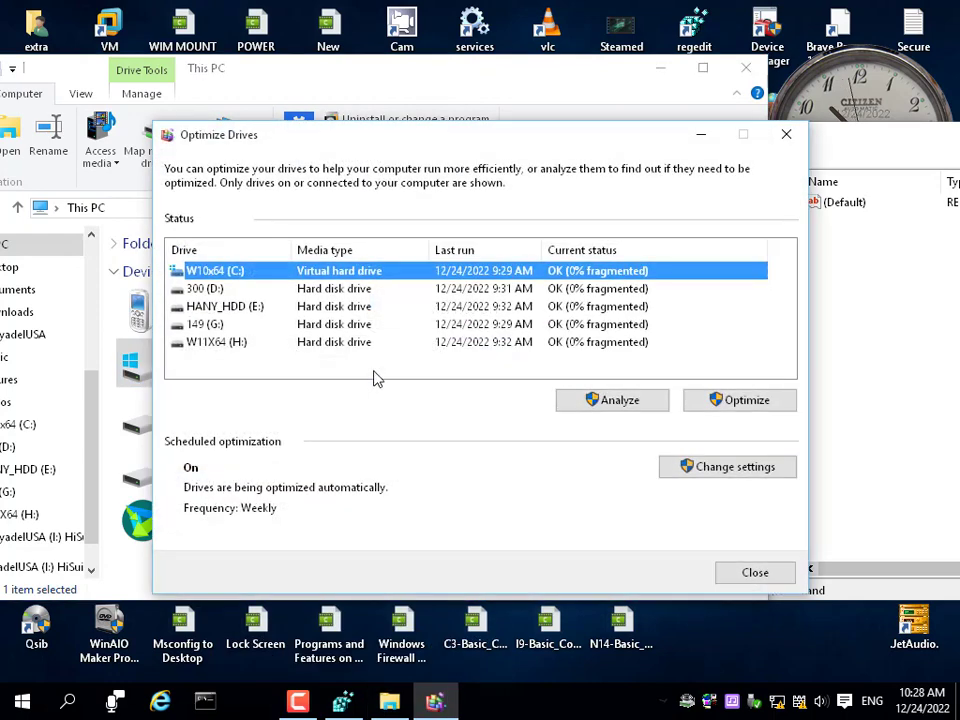
pyautogui.click(762, 575)
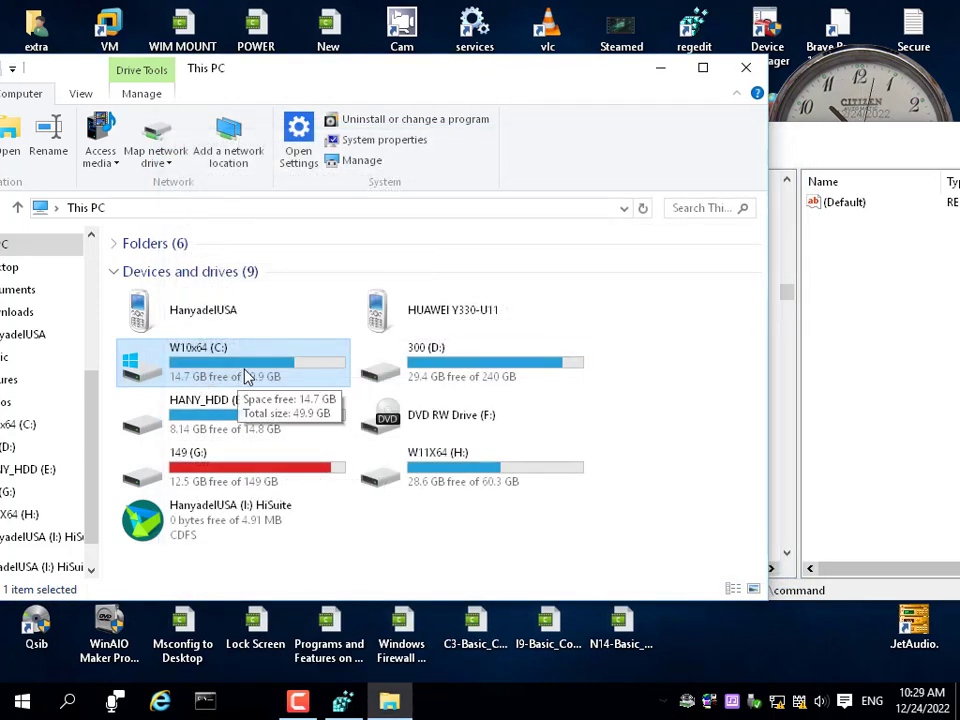
# Review the C: drive's context menu once more, and close the This PC window.
pyautogui.rightClick(183, 364)
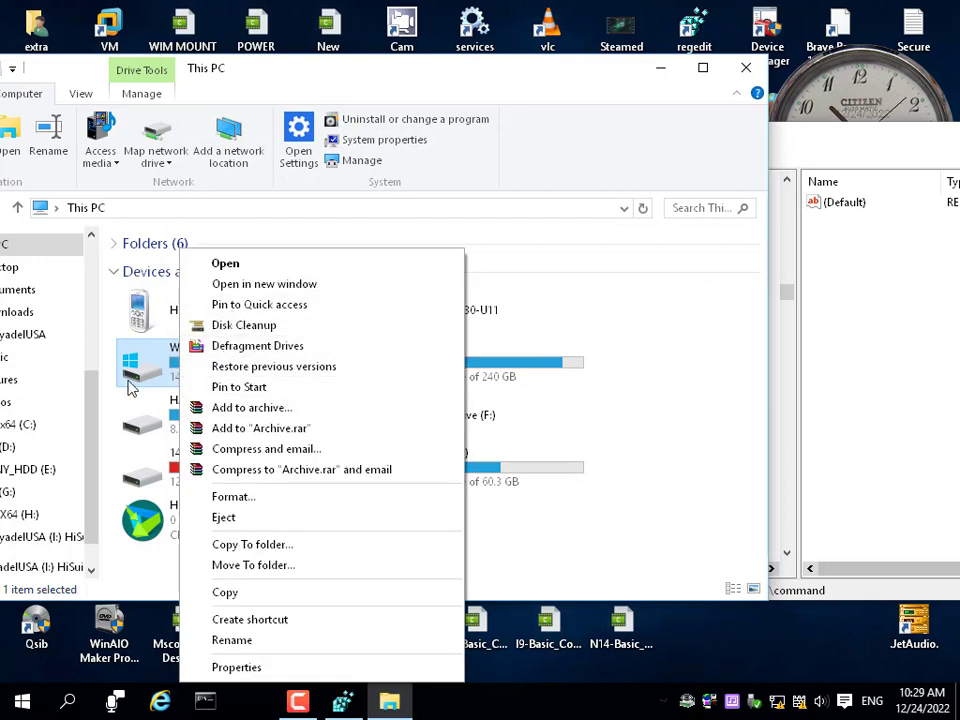
pyautogui.click(155, 357)
pyautogui.rightClick(170, 368)
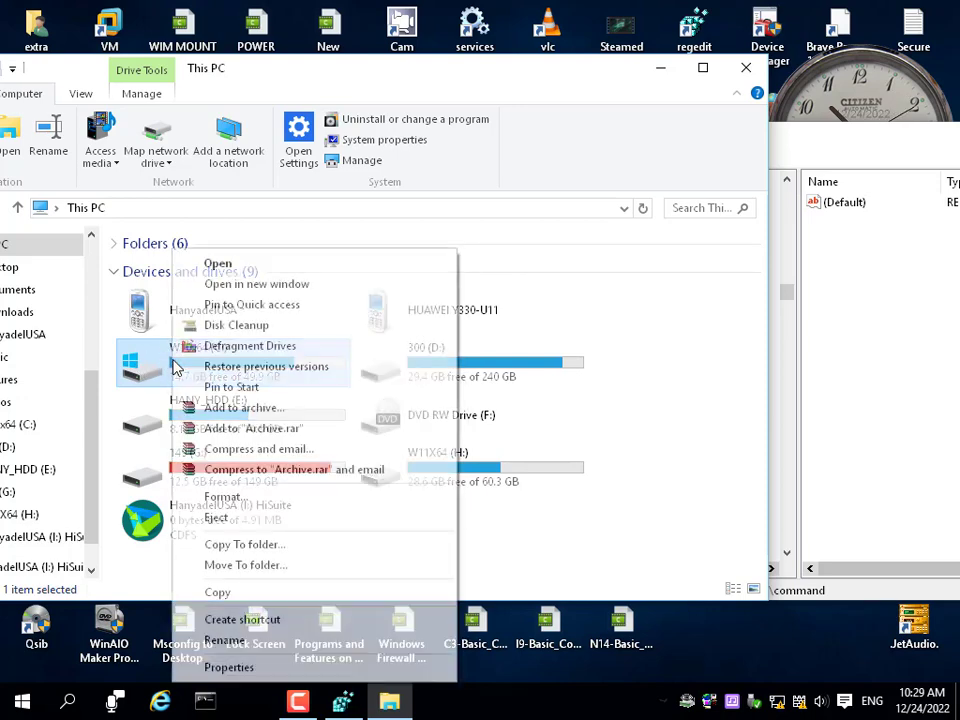
pyautogui.click(647, 456)
pyautogui.click(747, 70)
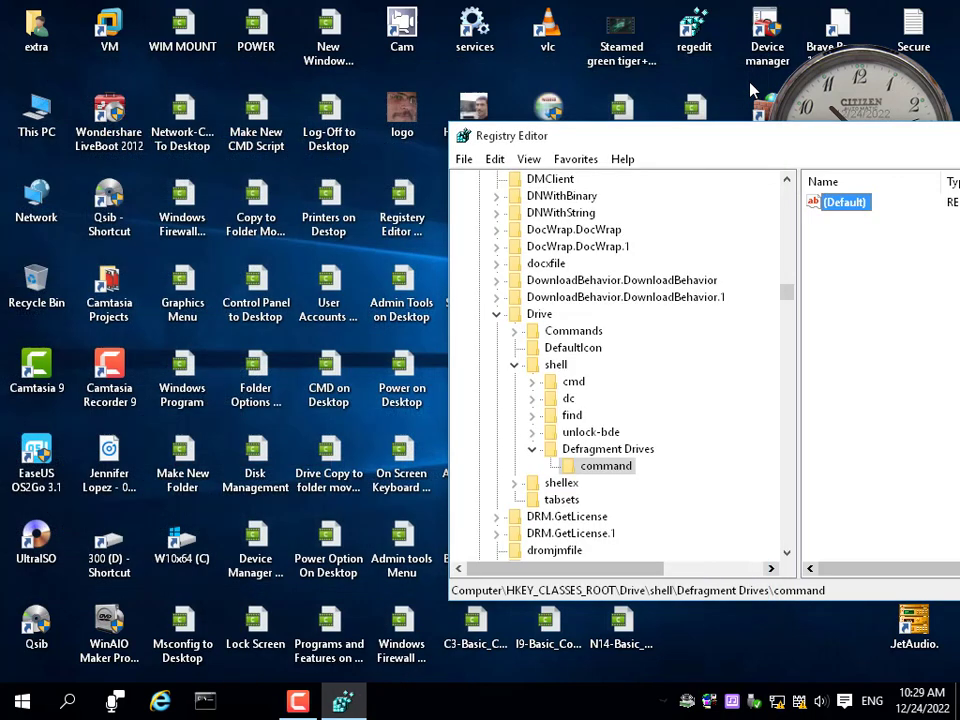
# Export the Defragment Drives key to the Desktop as a registration file named Defragment Drives on Drive.
pyautogui.click(497, 314)
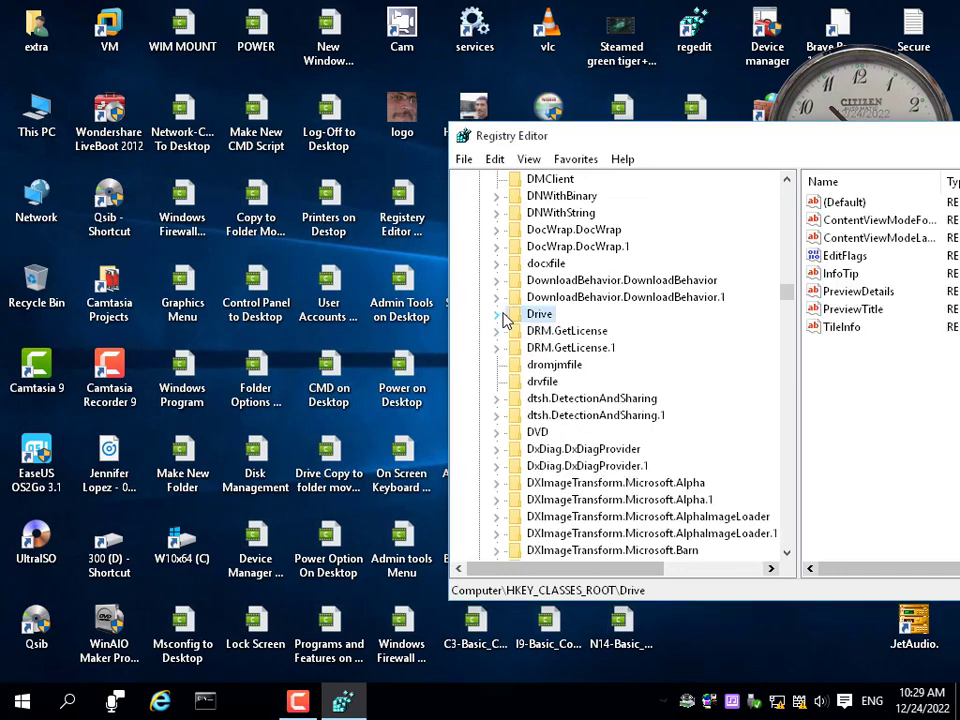
pyautogui.doubleClick(537, 316)
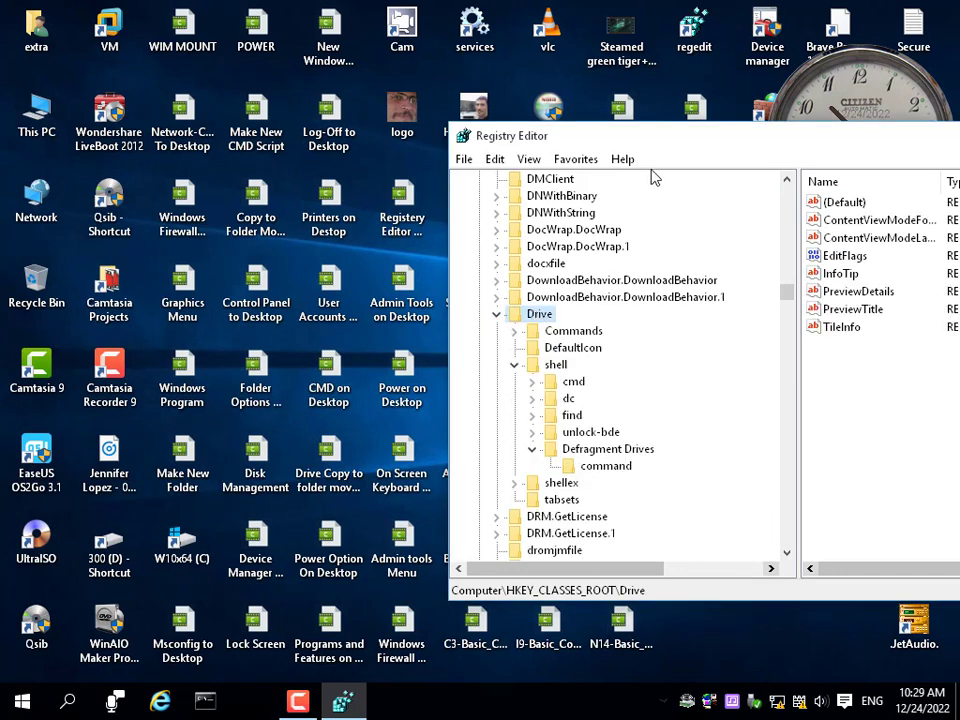
pyautogui.moveTo(495, 133); pyautogui.dragTo(213, 111)
pyautogui.click(307, 430)
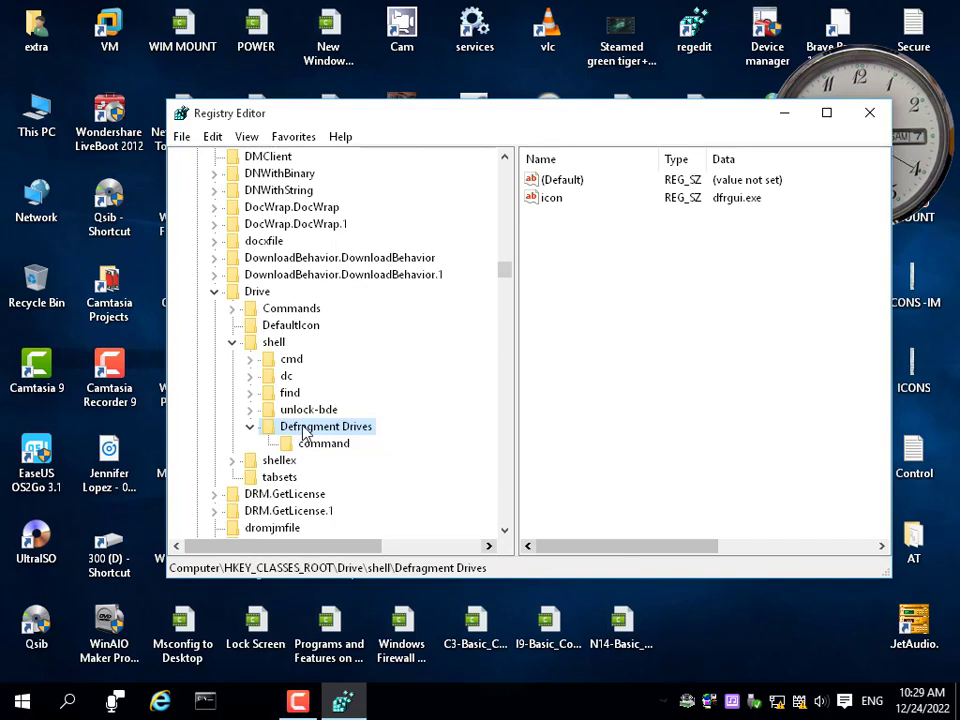
pyautogui.rightClick(305, 432)
pyautogui.moveTo(358, 460)
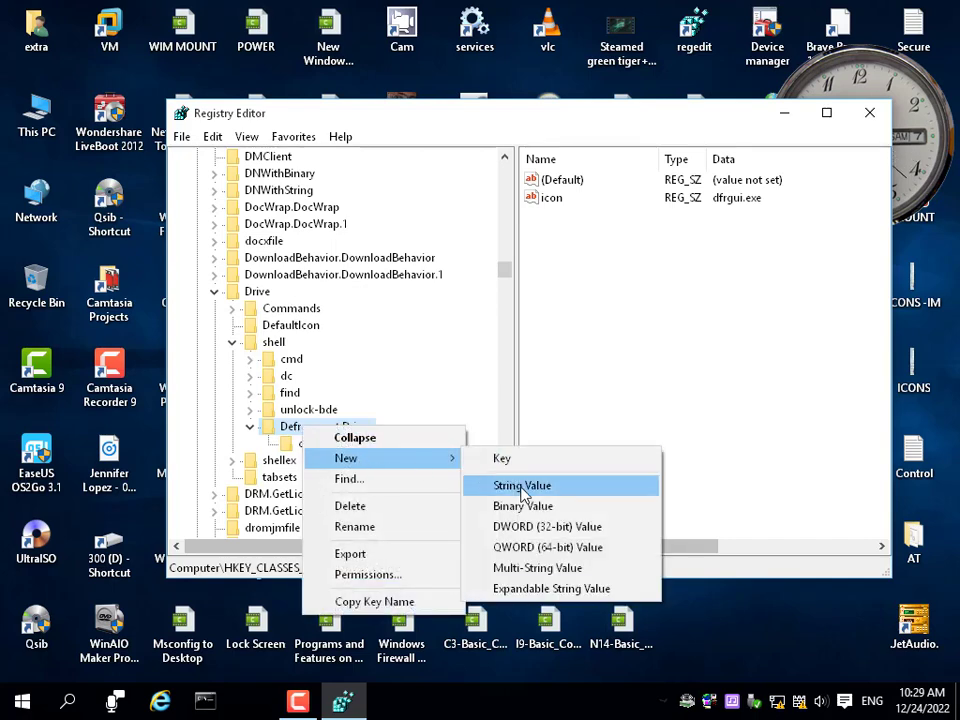
pyautogui.click(352, 555)
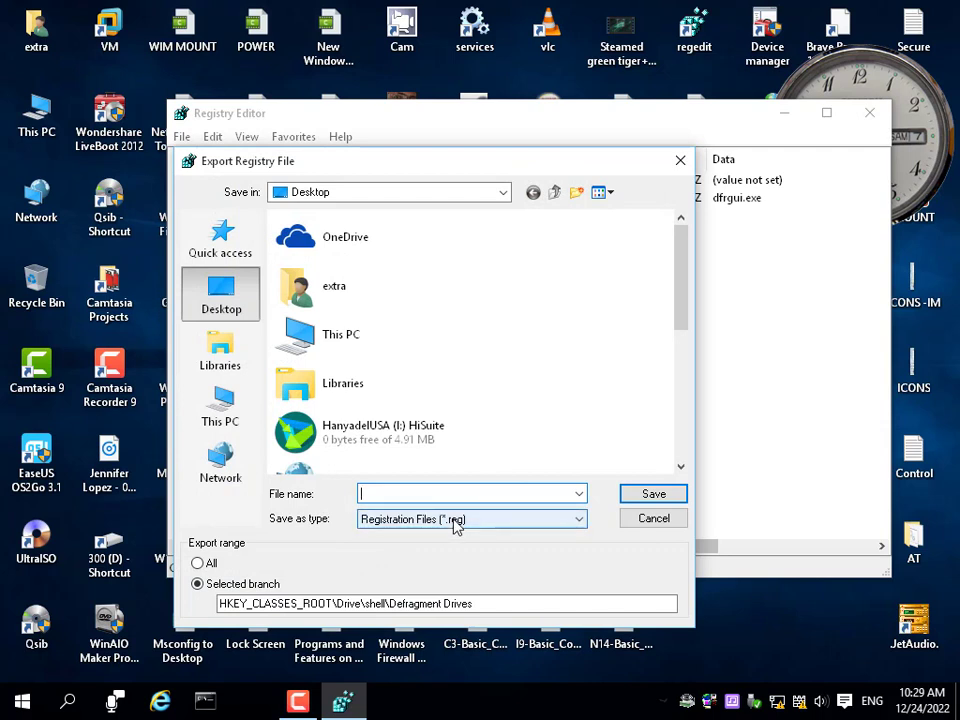
pyautogui.write('Defragment Drives on Drive')
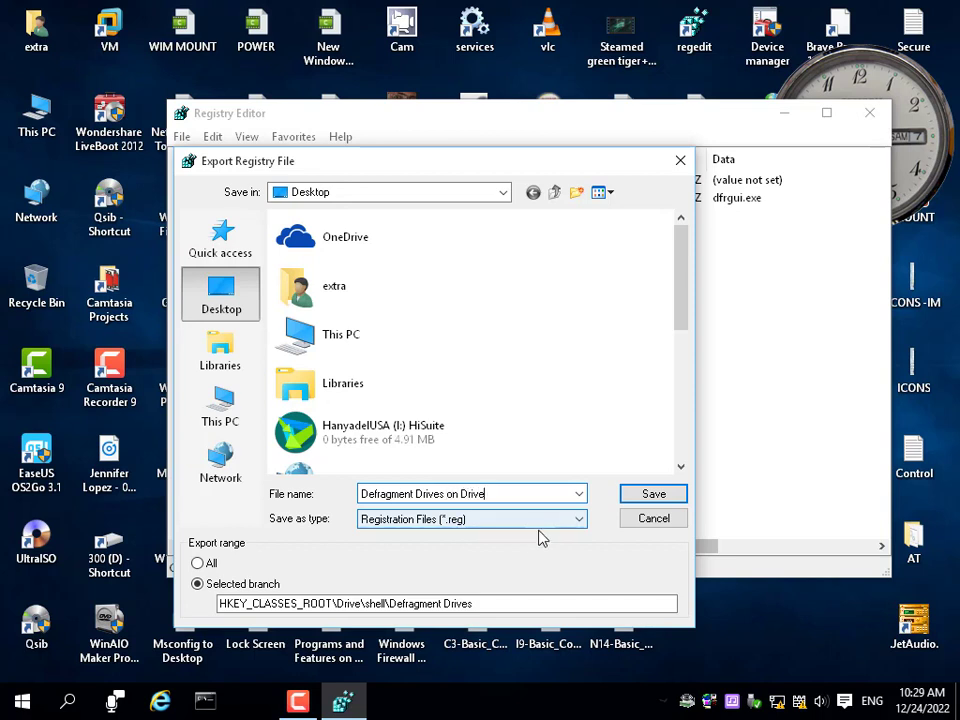
pyautogui.click(650, 497)
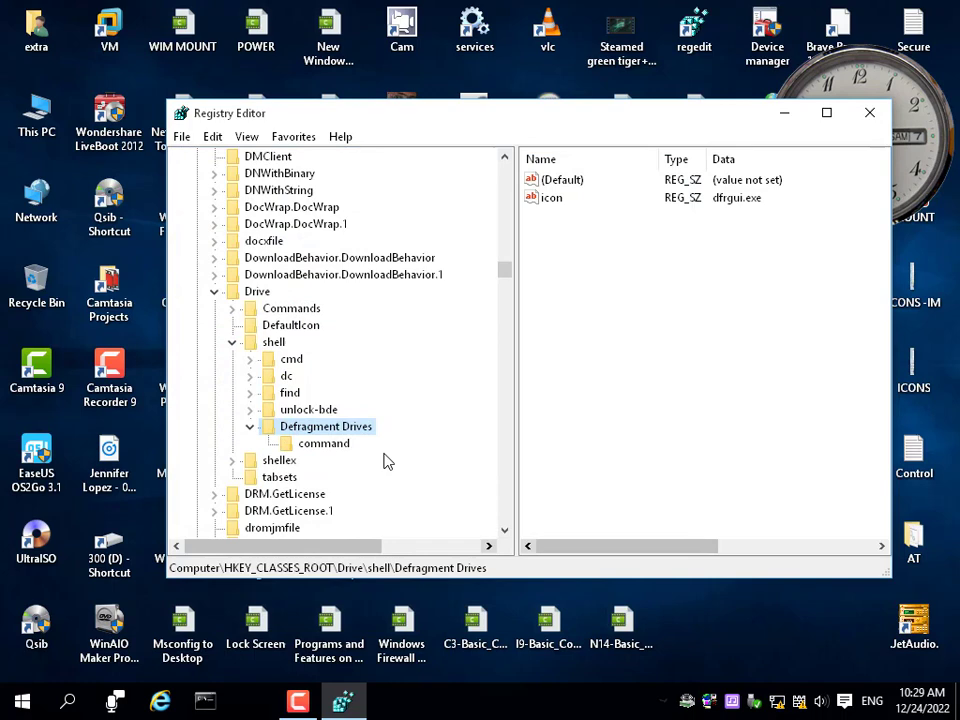
# Collapse the Defragment Drives and shell keys, and close the Registry Editor.
pyautogui.click(250, 427)
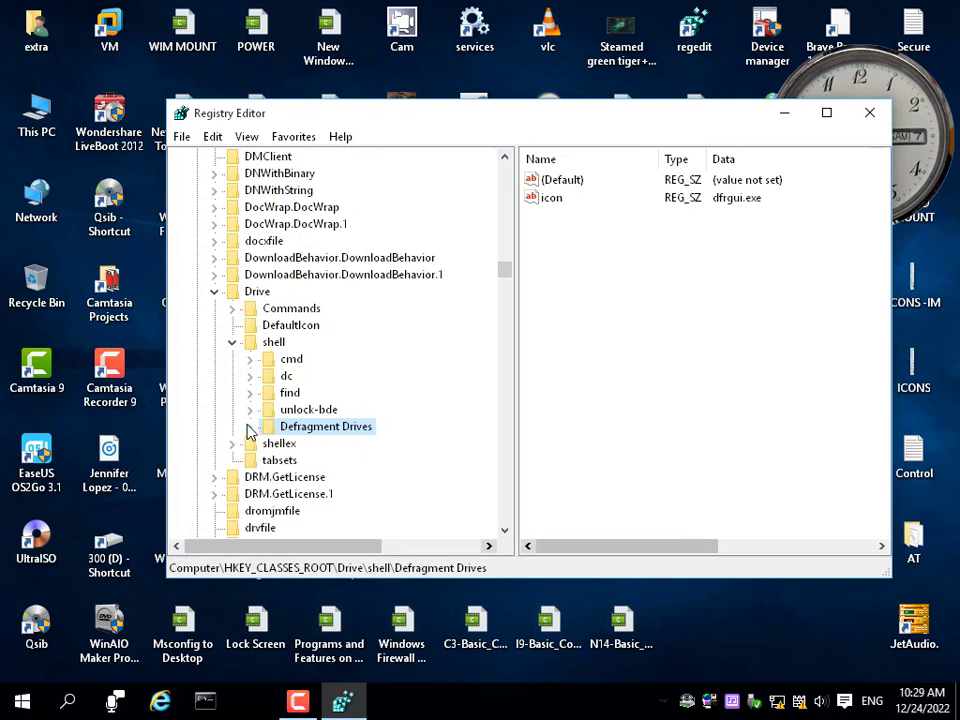
pyautogui.click(233, 342)
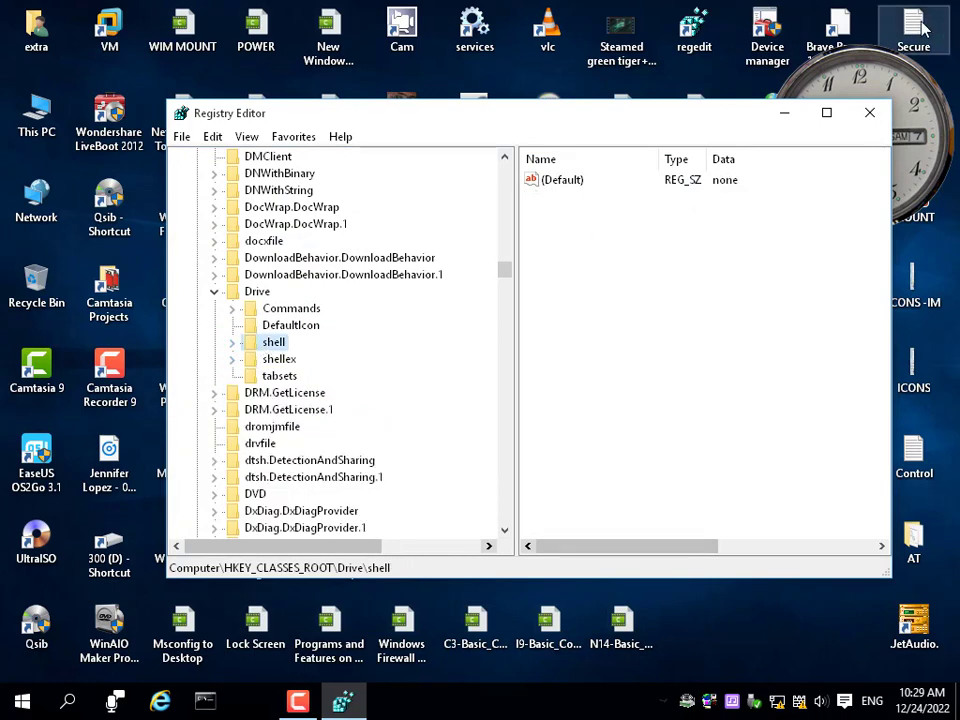
pyautogui.click(869, 112)
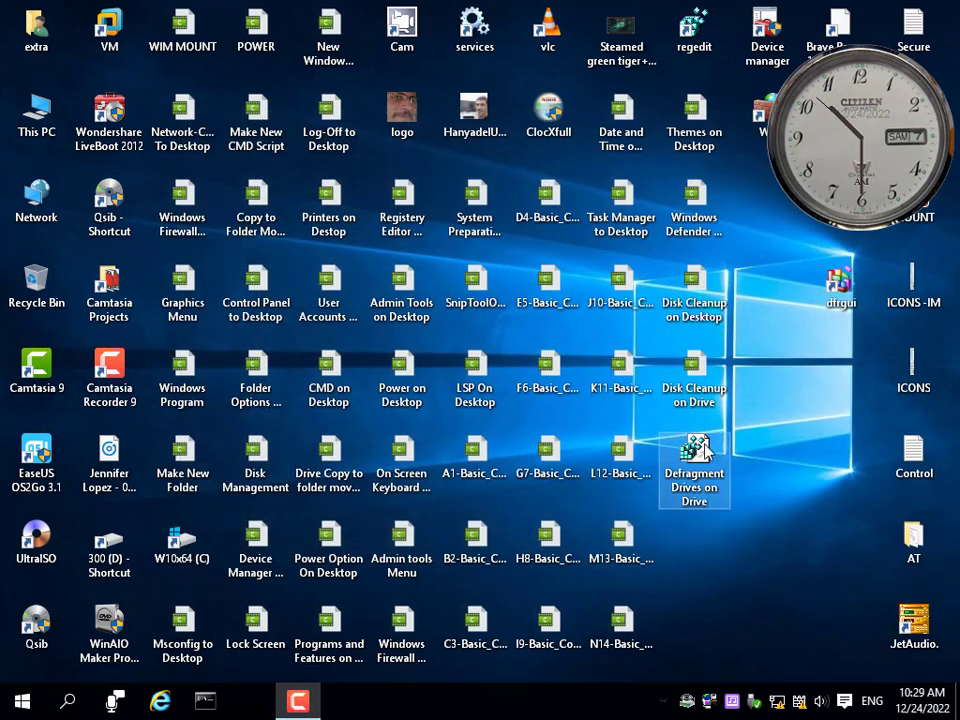
# Move the dfrgui shortcut on the desktop beside the Disk Cleanup on Desktop file.
pyautogui.moveTo(840, 288); pyautogui.dragTo(767, 288)
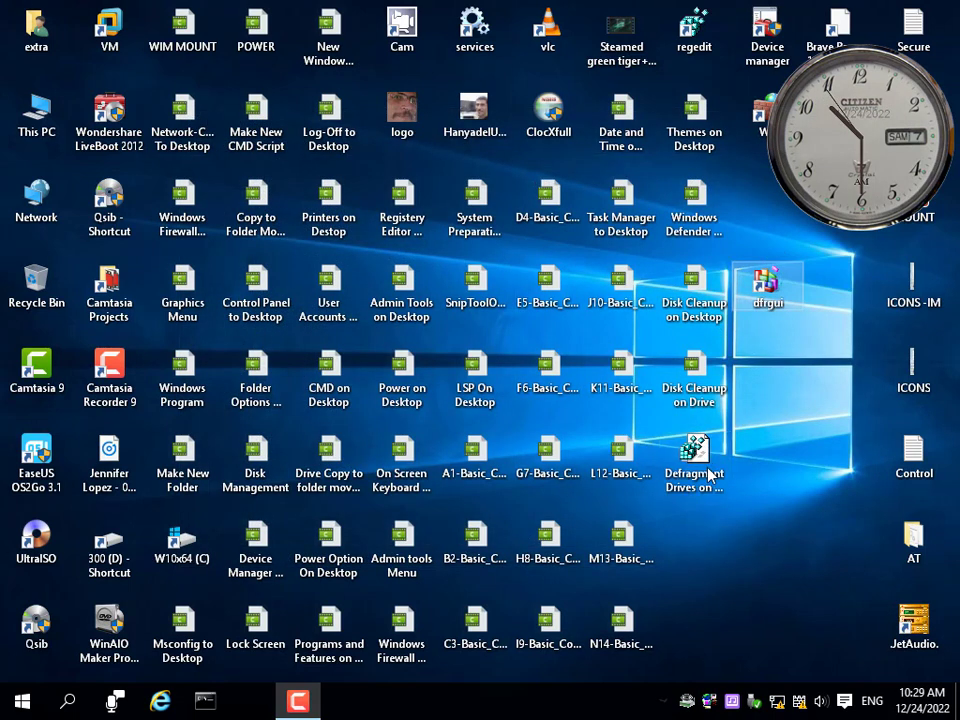
pyautogui.click(714, 500)
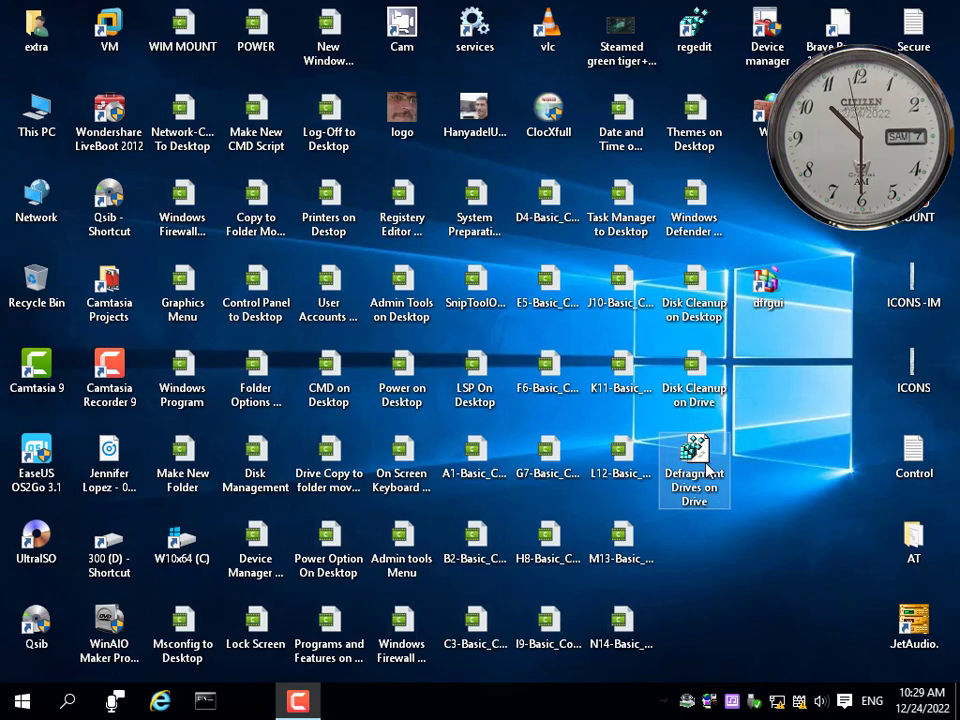
# Launch Defragment Drives from the C: drive's context menu in This PC, and close both windows.
pyautogui.doubleClick(34, 114)
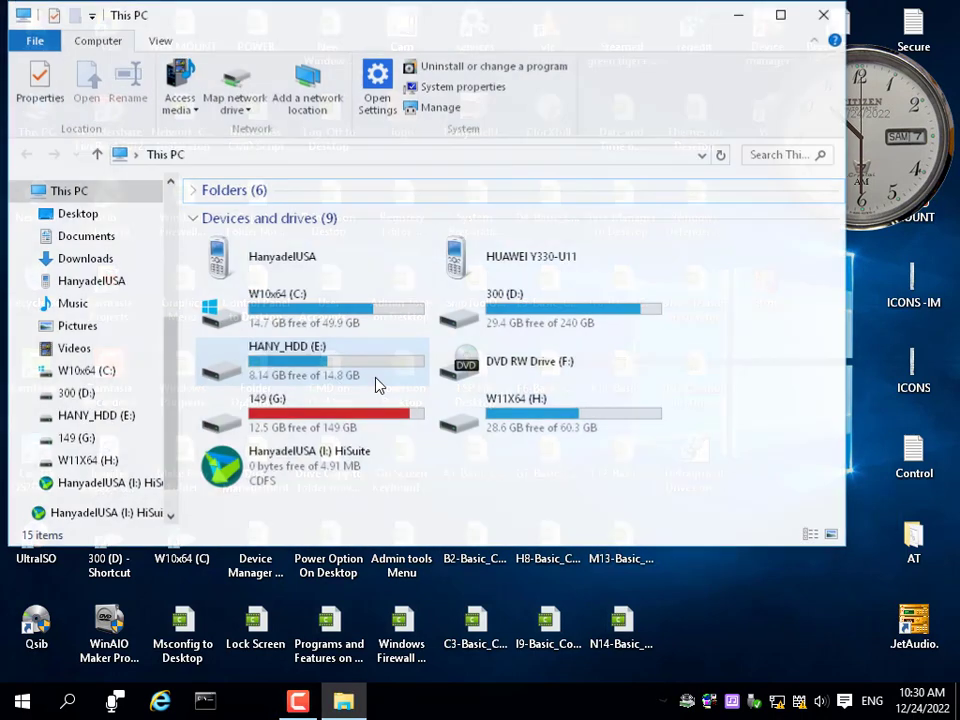
pyautogui.rightClick(268, 322)
pyautogui.click(330, 341)
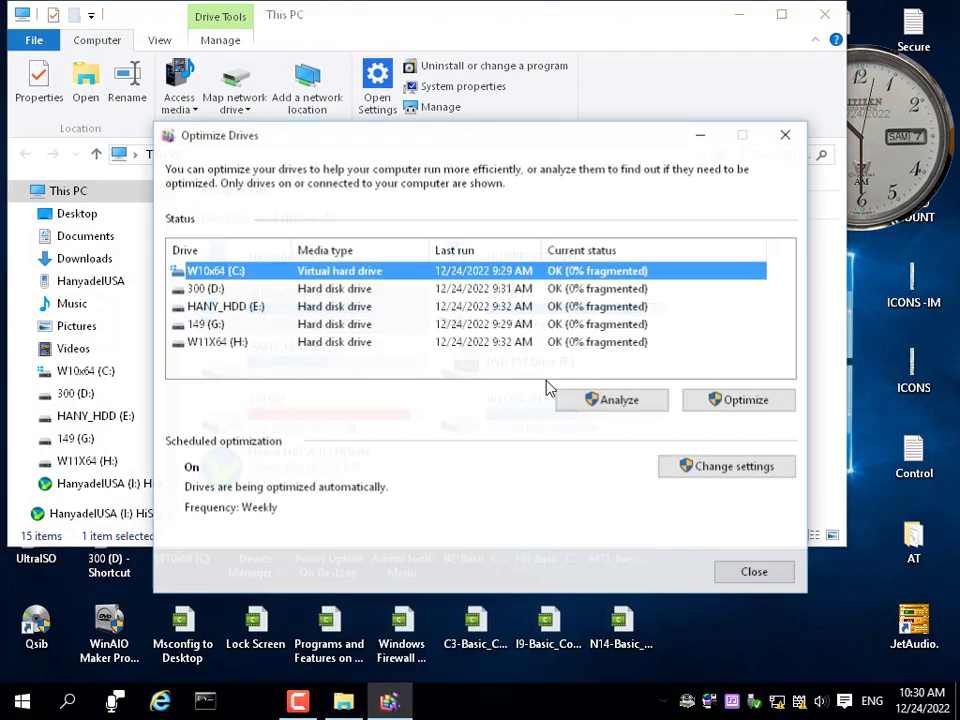
pyautogui.click(760, 575)
pyautogui.click(825, 20)
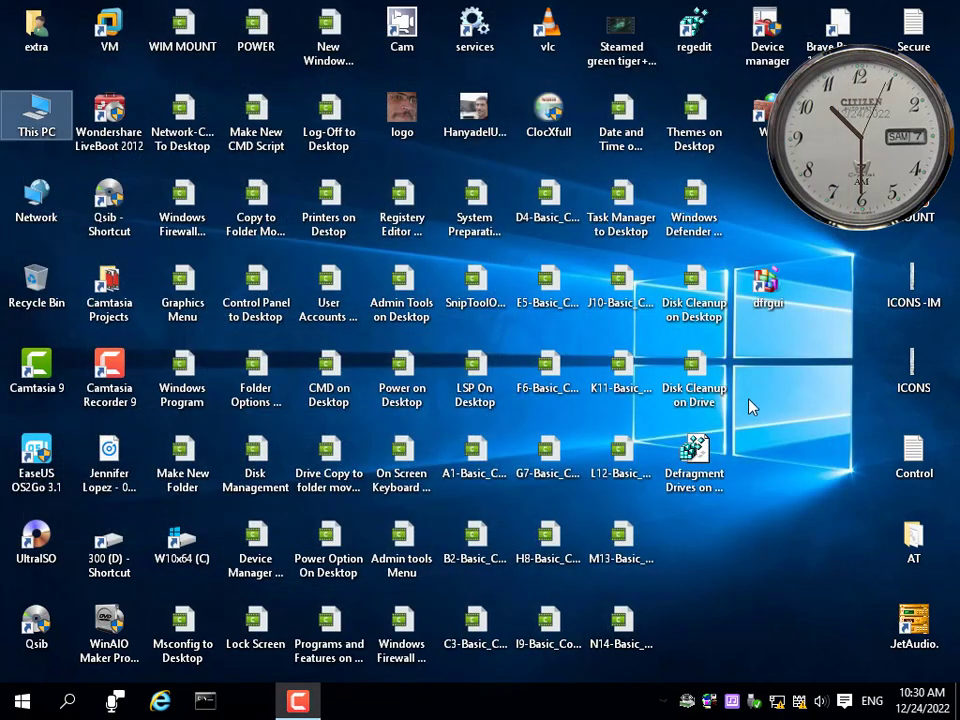
# Create a new Windows Command Script on the desktop beside the Defragment Drives on Drive file.
pyautogui.click(749, 406)
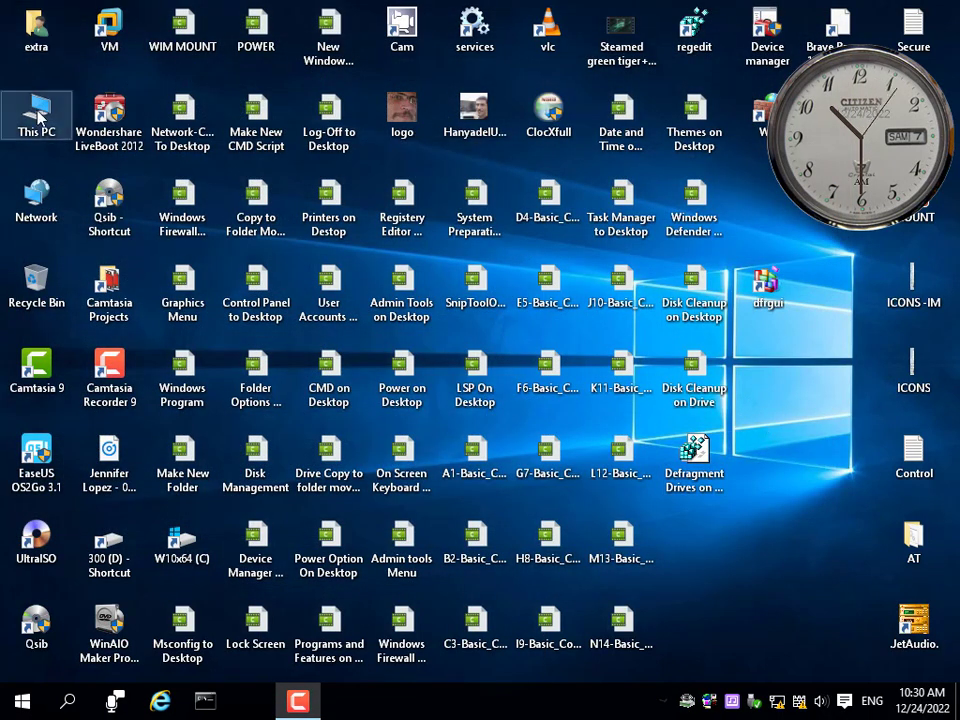
pyautogui.rightClick(792, 444)
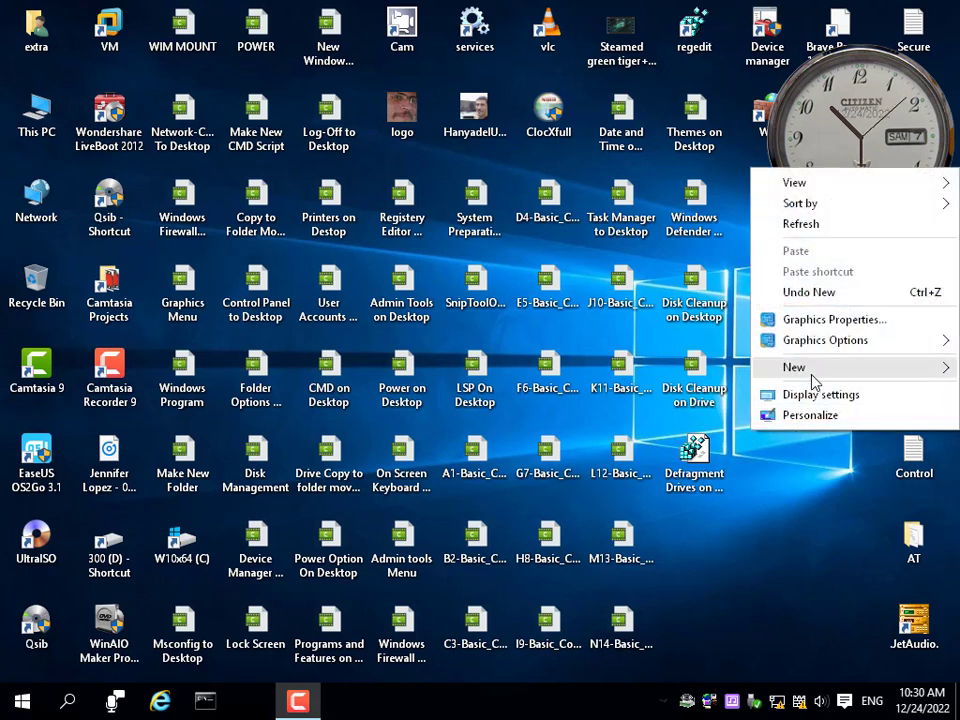
pyautogui.moveTo(813, 380)
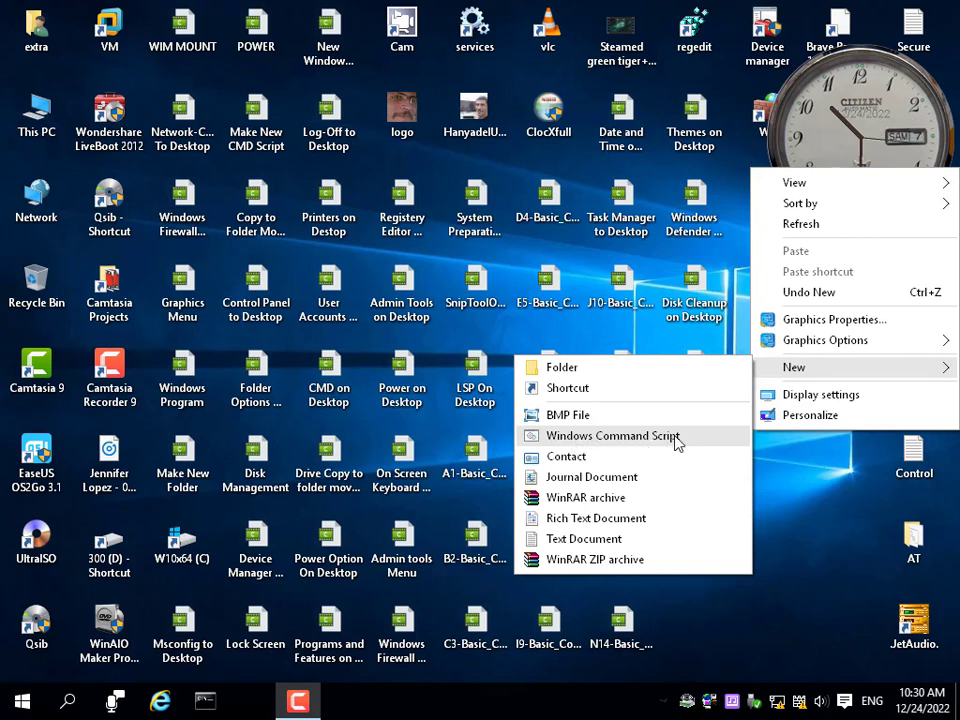
pyautogui.click(783, 484)
pyautogui.rightClick(763, 405)
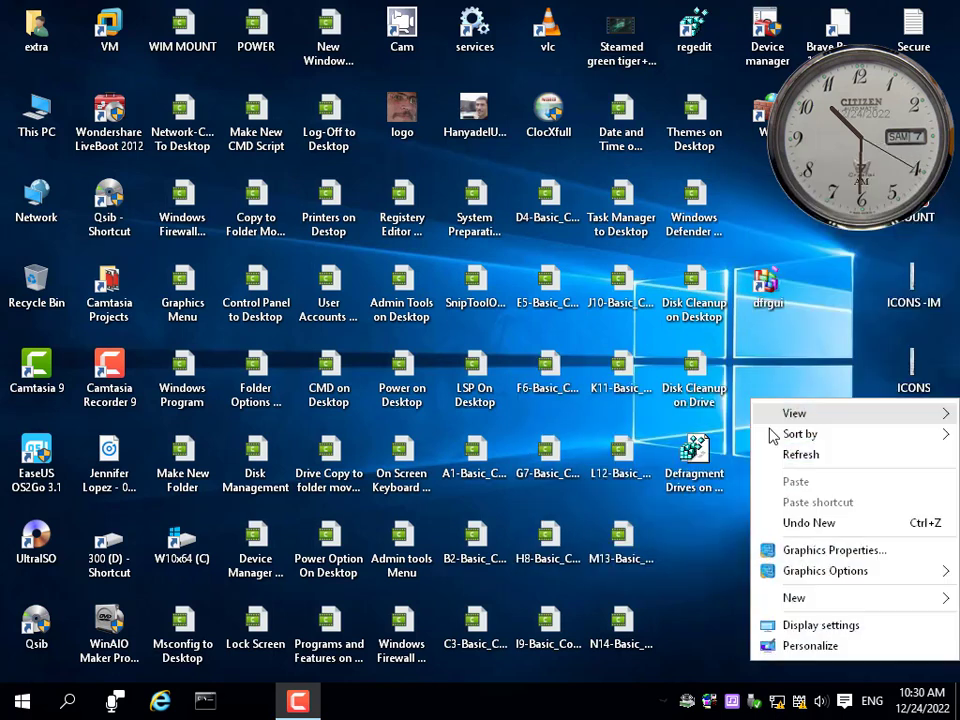
pyautogui.moveTo(806, 600)
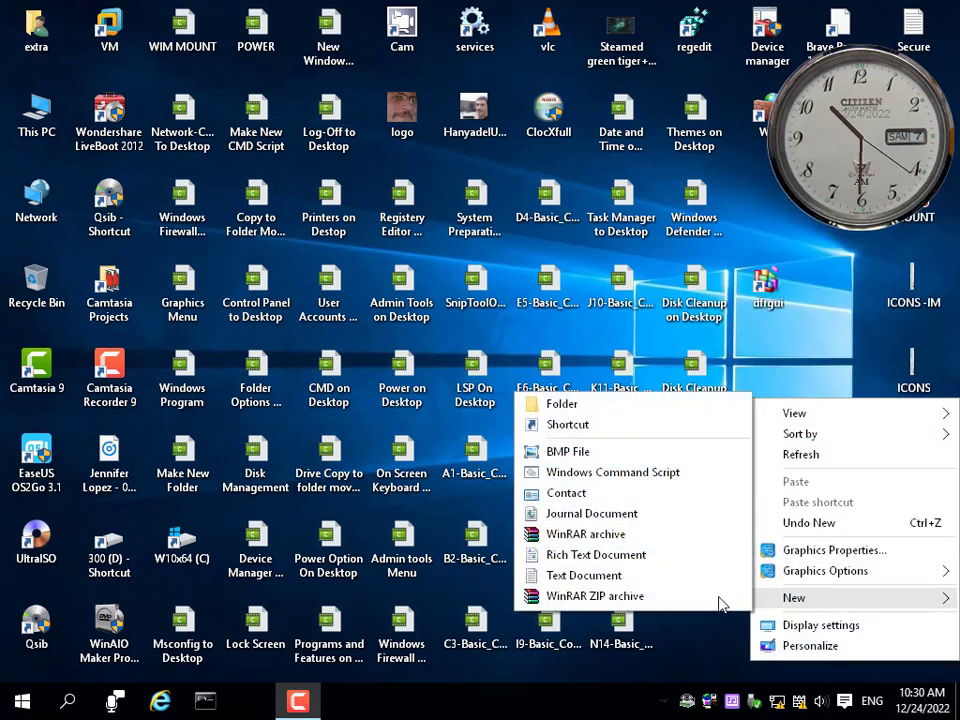
pyautogui.click(621, 473)
pyautogui.press('Return')
# Copy the registration file's name and rename the new command script as Defragment Drives on Drive Delete.
pyautogui.click(690, 487)
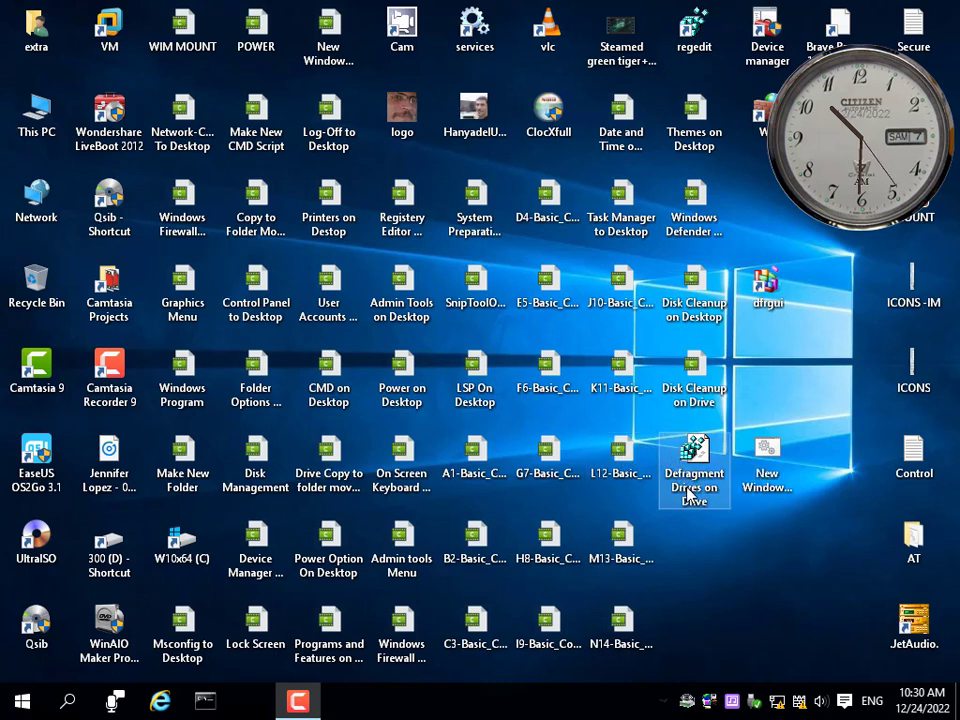
pyautogui.rightClick(700, 485)
pyautogui.click(748, 290)
pyautogui.click(763, 485)
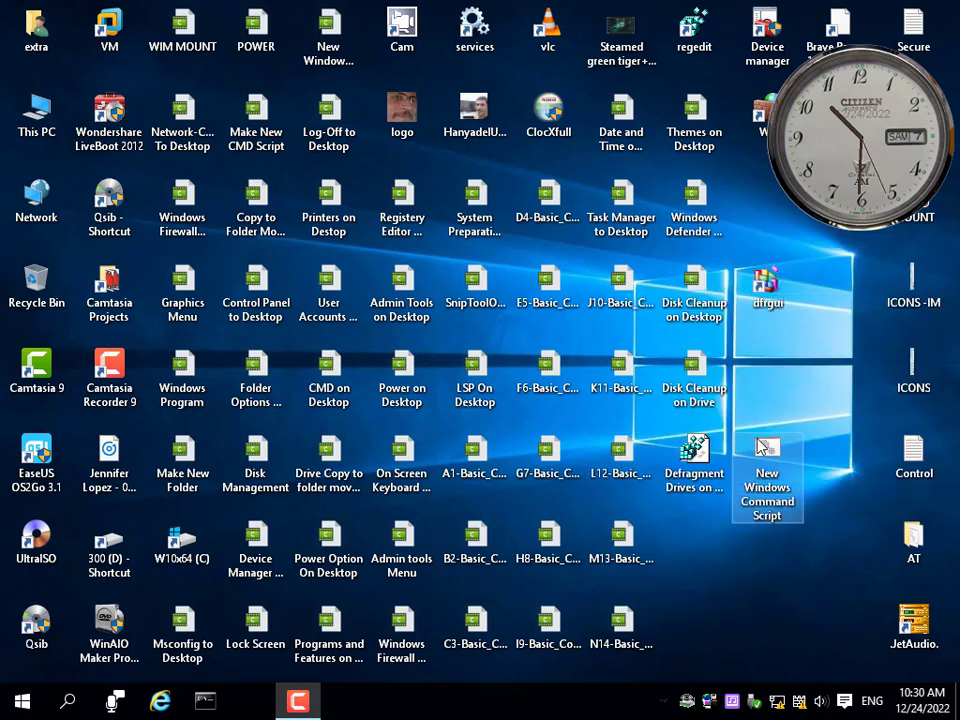
pyautogui.click(763, 487)
pyautogui.rightClick(761, 495)
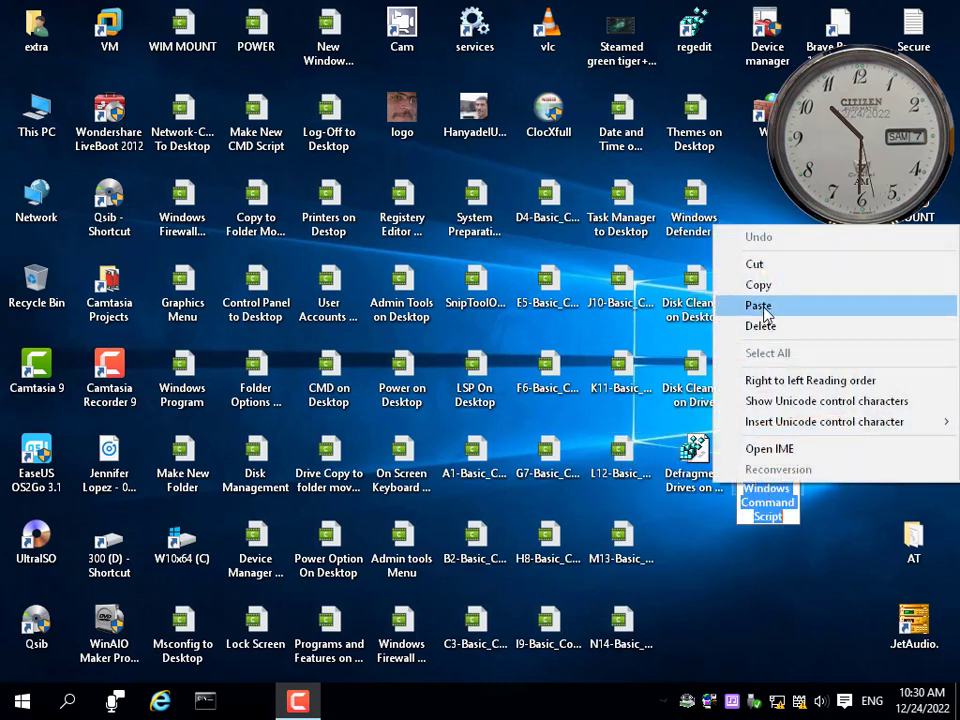
pyautogui.click(758, 305)
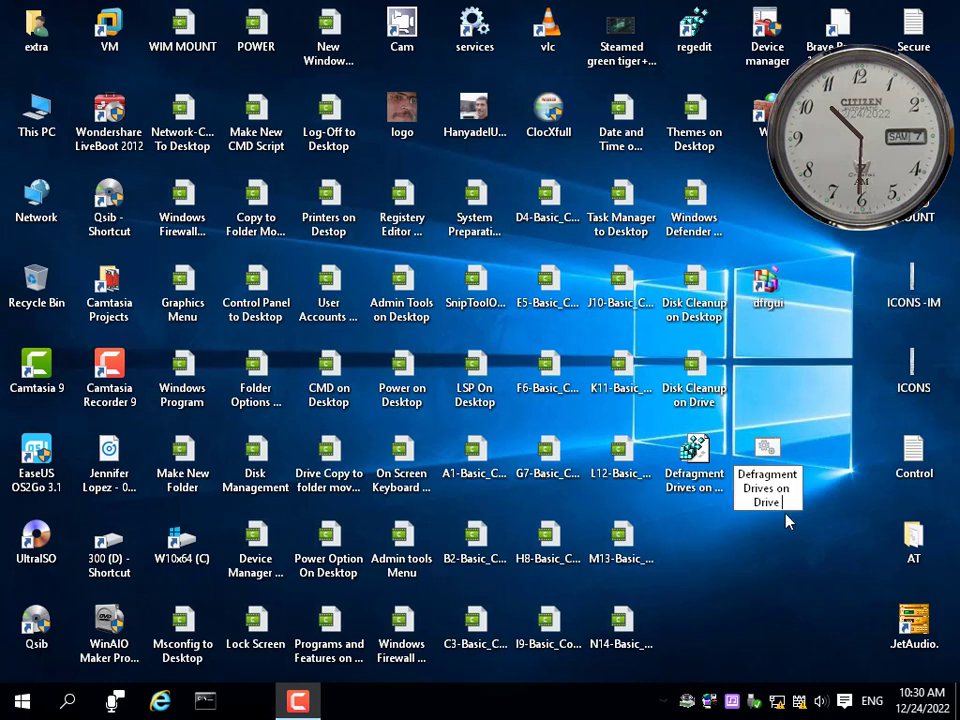
pyautogui.write('Delete')
pyautogui.click(765, 553)
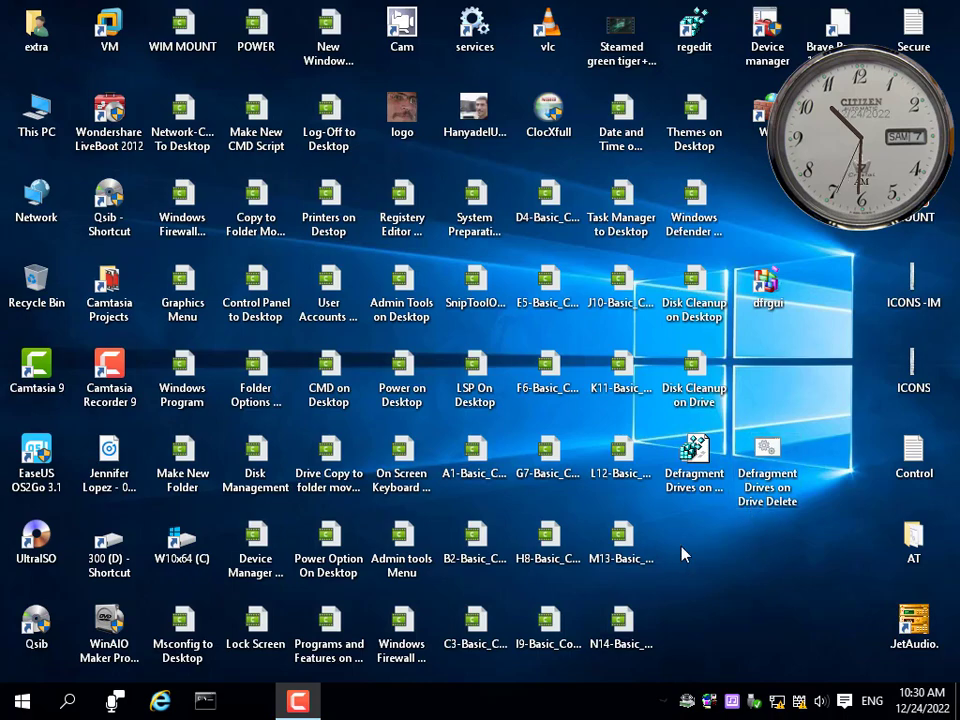
# Check the C: drive's context menu in This PC for the Defragment Drives entry, and close the window.
pyautogui.doubleClick(55, 112)
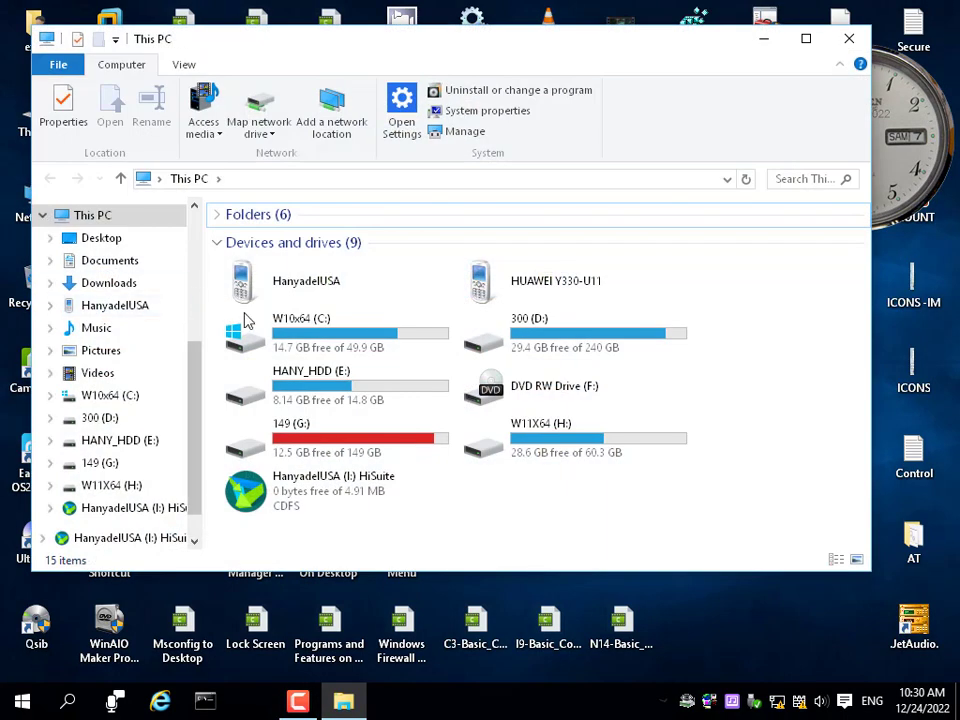
pyautogui.click(258, 340)
pyautogui.rightClick(262, 342)
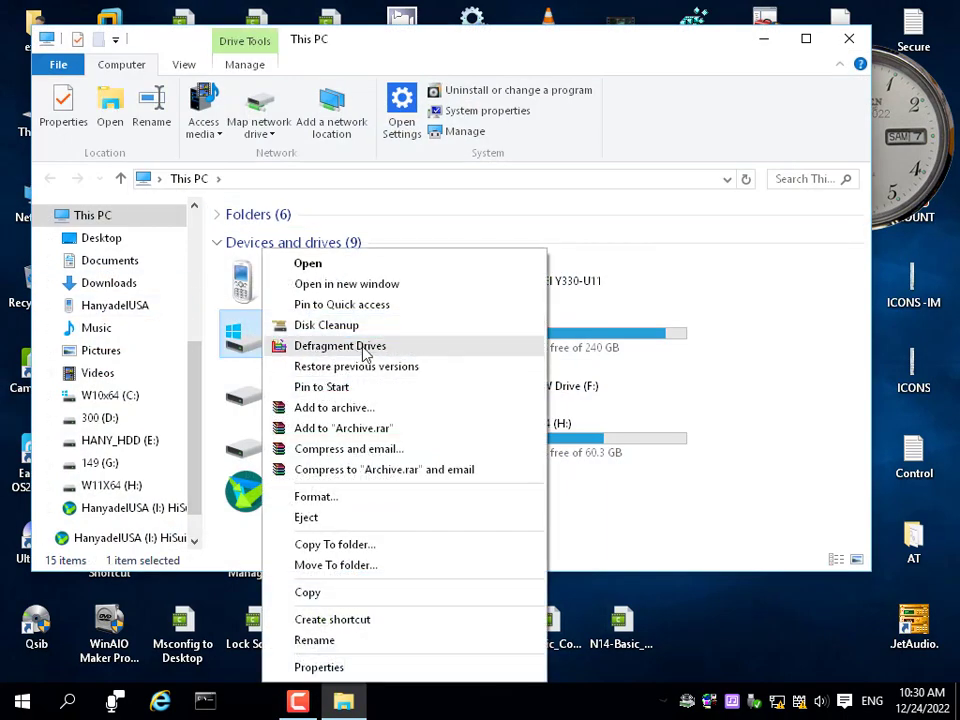
pyautogui.click(851, 40)
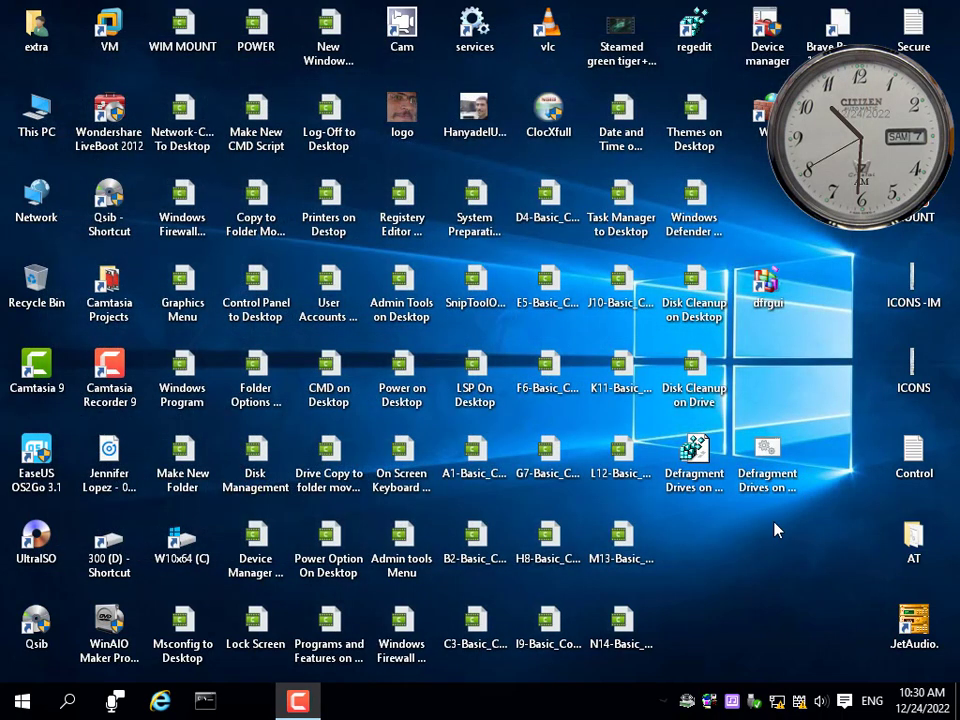
# Open the Defragment Drives on Drive Delete script for editing and enter the partial command "reg delete hkcr\".
pyautogui.rightClick(770, 455)
pyautogui.click(636, 264)
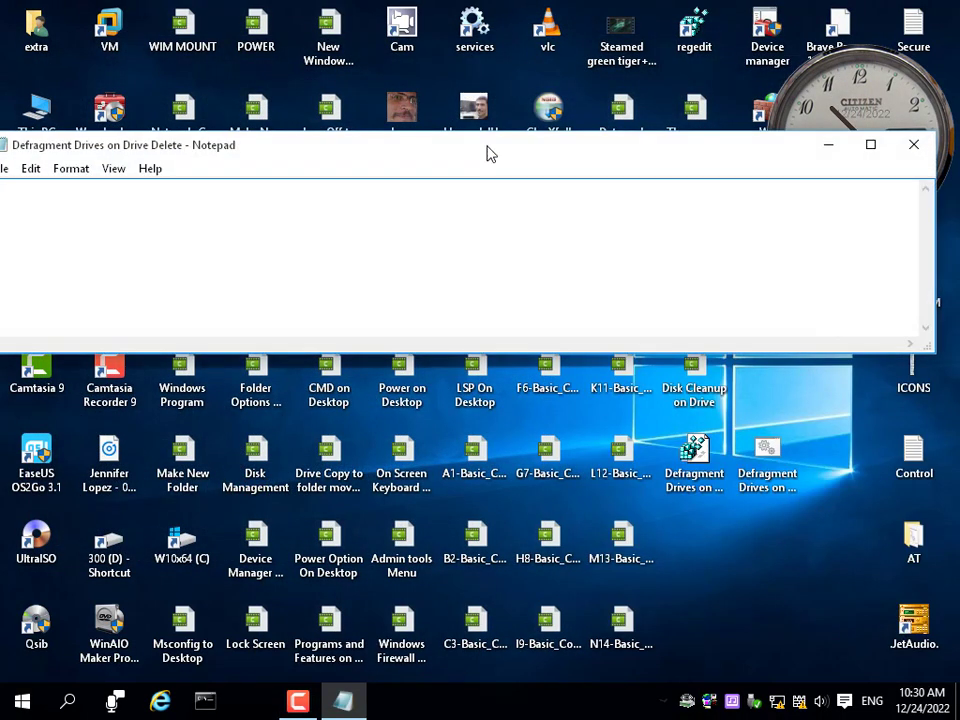
pyautogui.moveTo(475, 162); pyautogui.dragTo(712, 500)
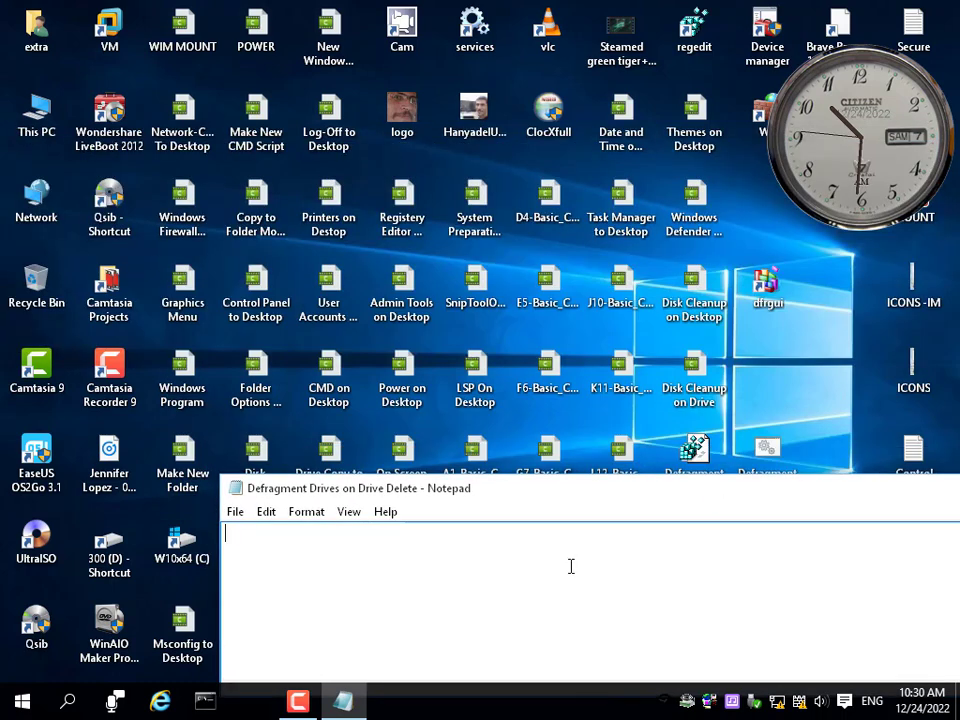
pyautogui.write('reg dele')
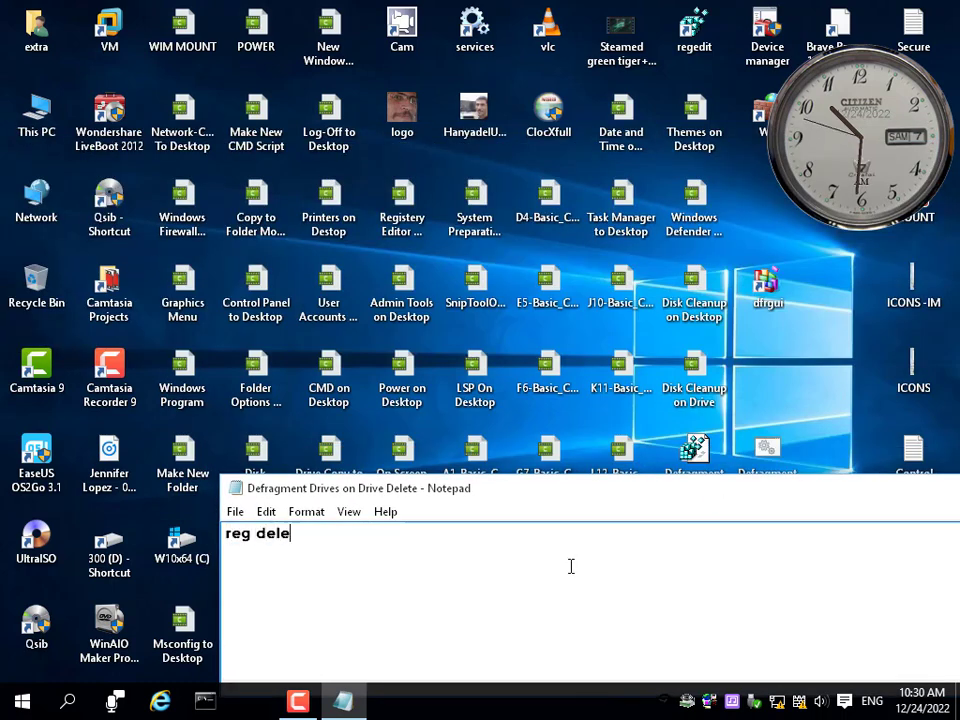
pyautogui.write('te hkcr\\')
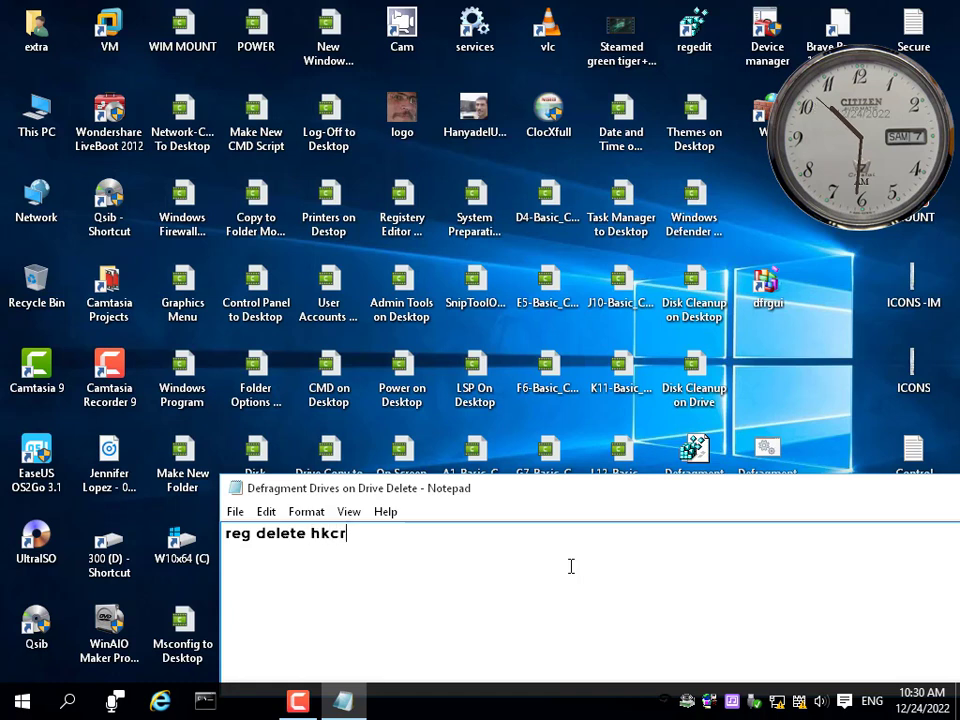
# Open the Defragment Drives on Drive registration file in Notepad, examine its key paths, and close it.
pyautogui.click(695, 447)
pyautogui.rightClick(695, 450)
pyautogui.click(628, 241)
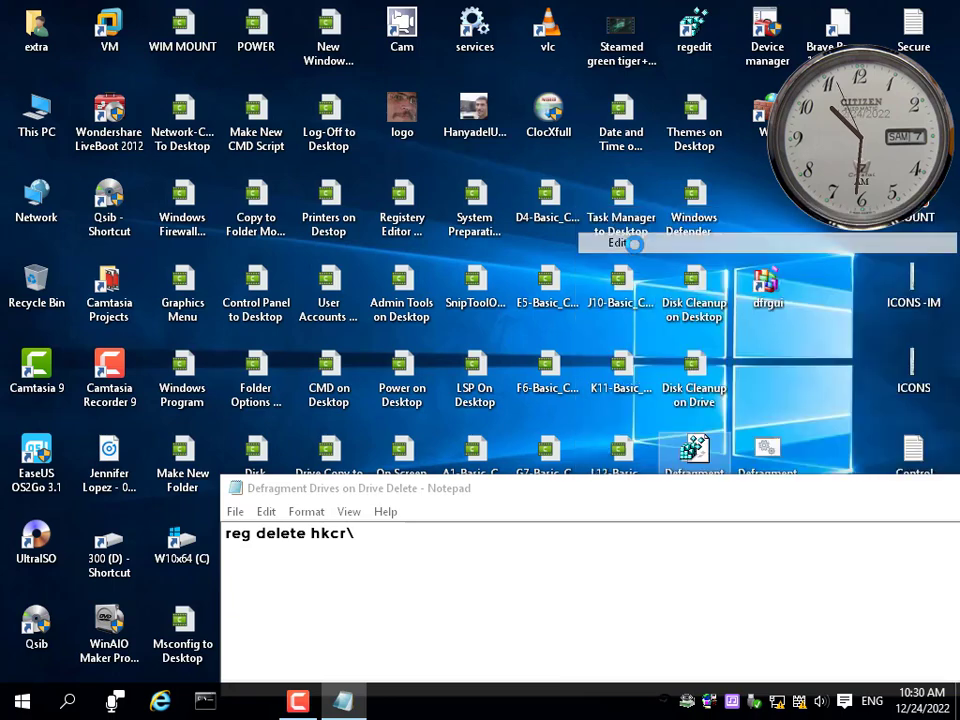
pyautogui.moveTo(425, 148); pyautogui.dragTo(611, 158)
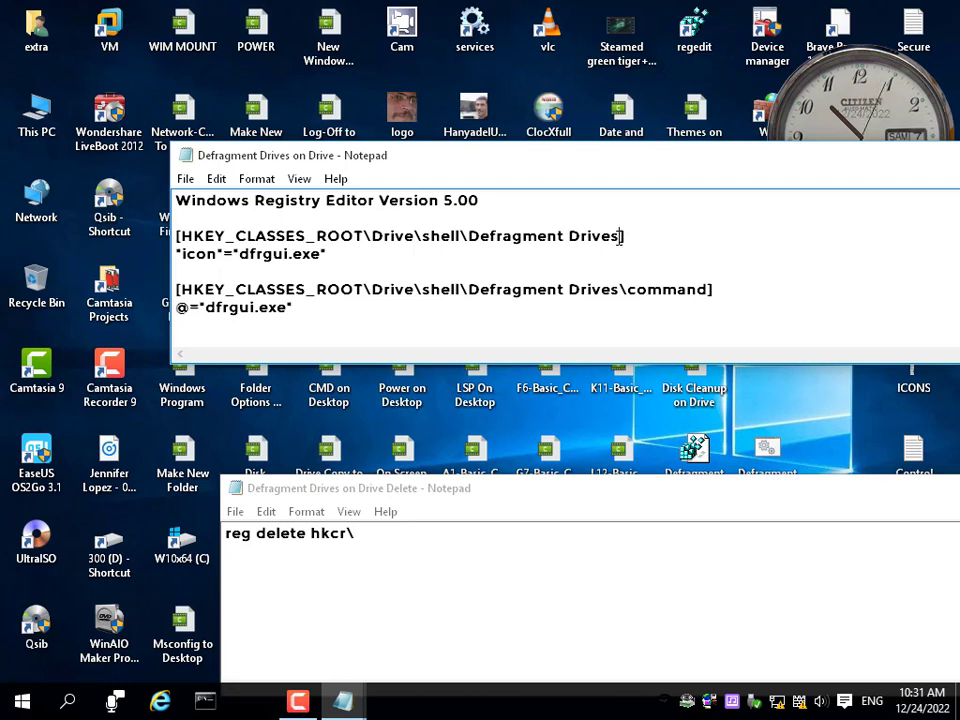
pyautogui.click(729, 495)
pyautogui.click(759, 156)
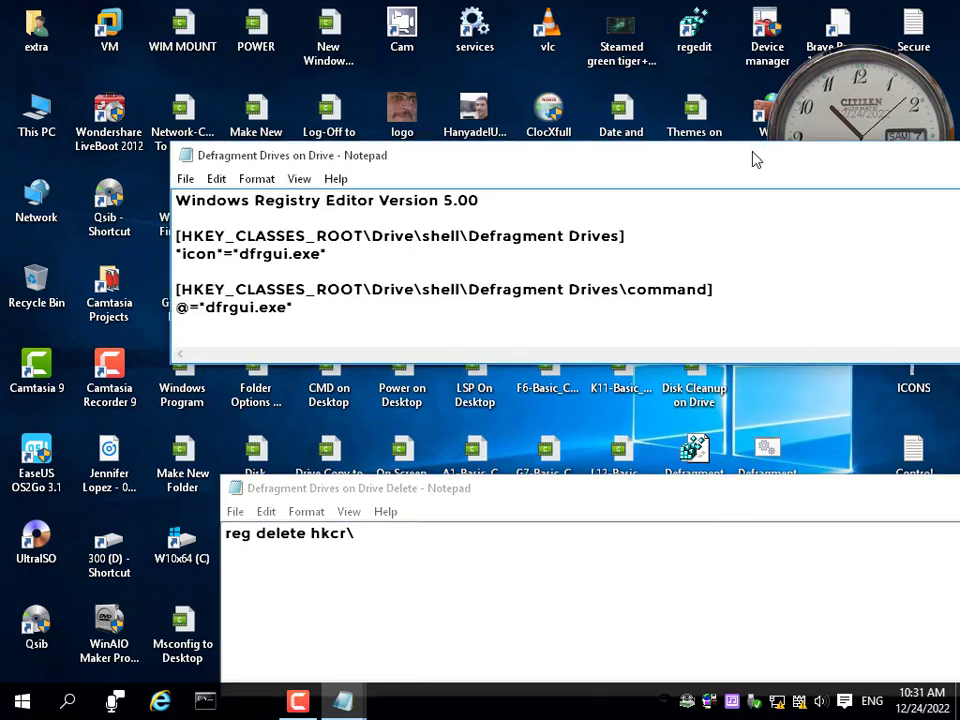
pyautogui.moveTo(752, 151); pyautogui.dragTo(365, 157)
pyautogui.click(709, 164)
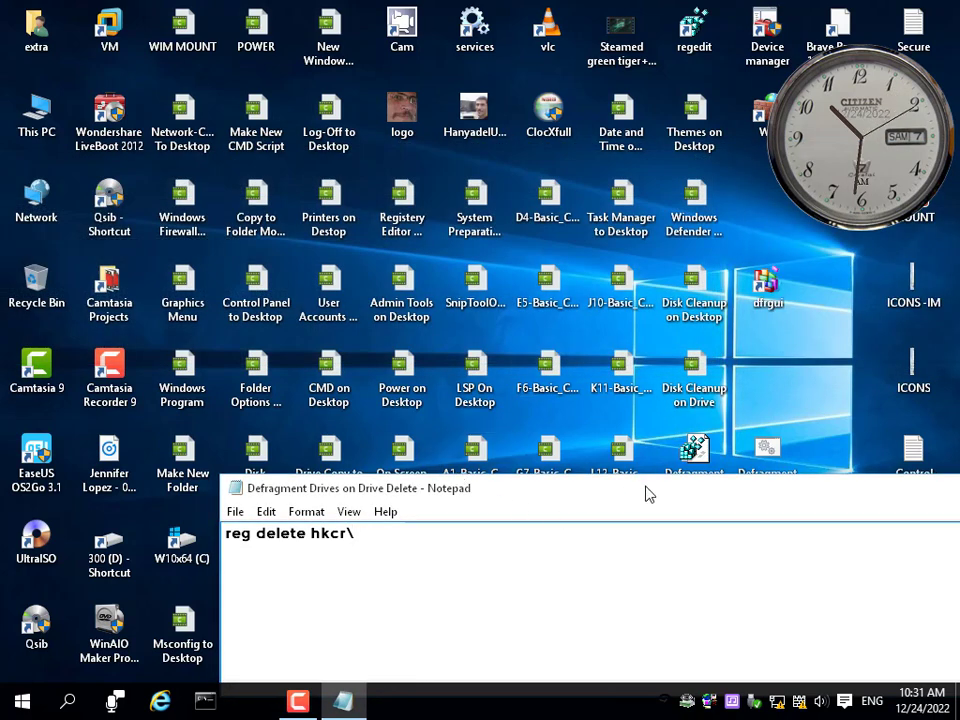
# Close the Defragment Drives on Drive Delete script without saving its changes.
pyautogui.moveTo(647, 497); pyautogui.dragTo(402, 447)
pyautogui.click(903, 437)
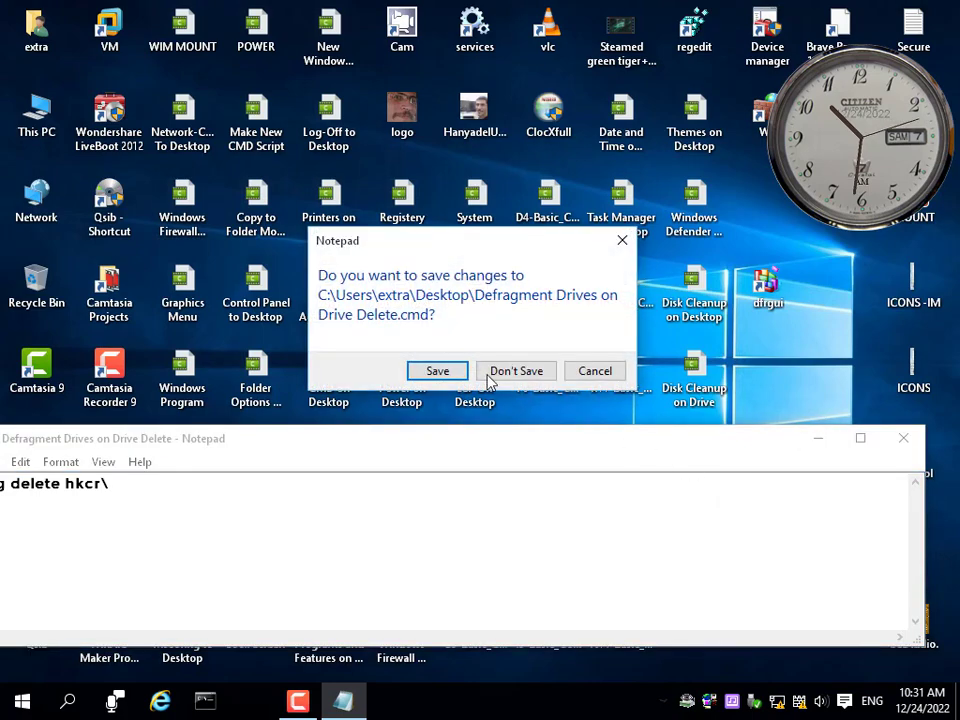
pyautogui.click(488, 374)
# Permanently delete the Defragment Drives on Drive registration file, its Delete script and the adjacent L12-Basic file from the desktop.
pyautogui.moveTo(808, 440); pyautogui.dragTo(641, 527)
pyautogui.hotkey('shift', 'Delete')
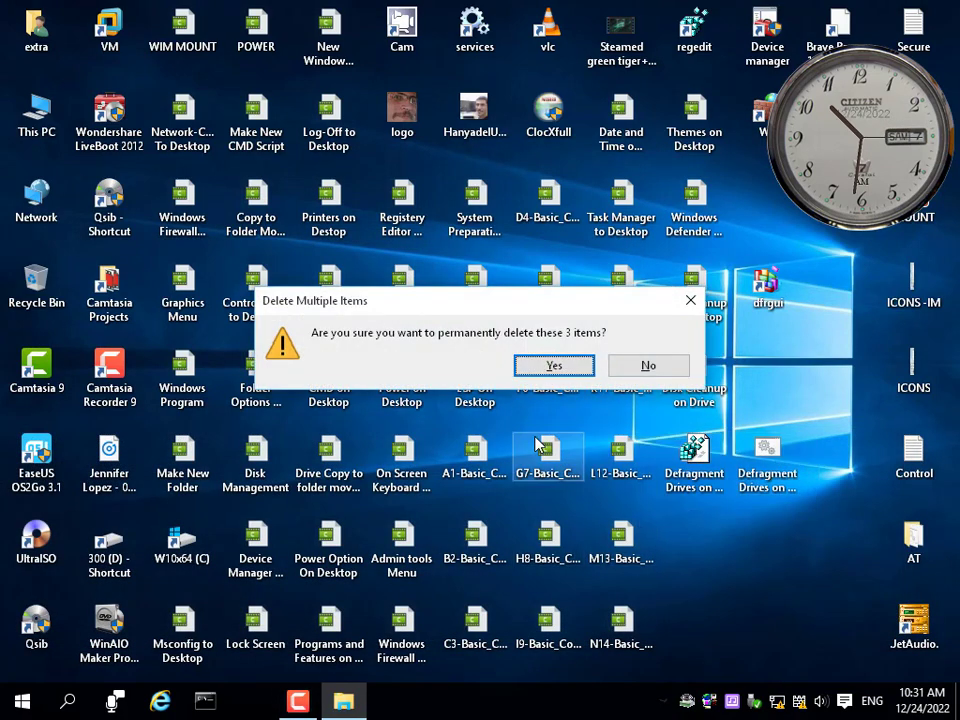
pyautogui.click(553, 364)
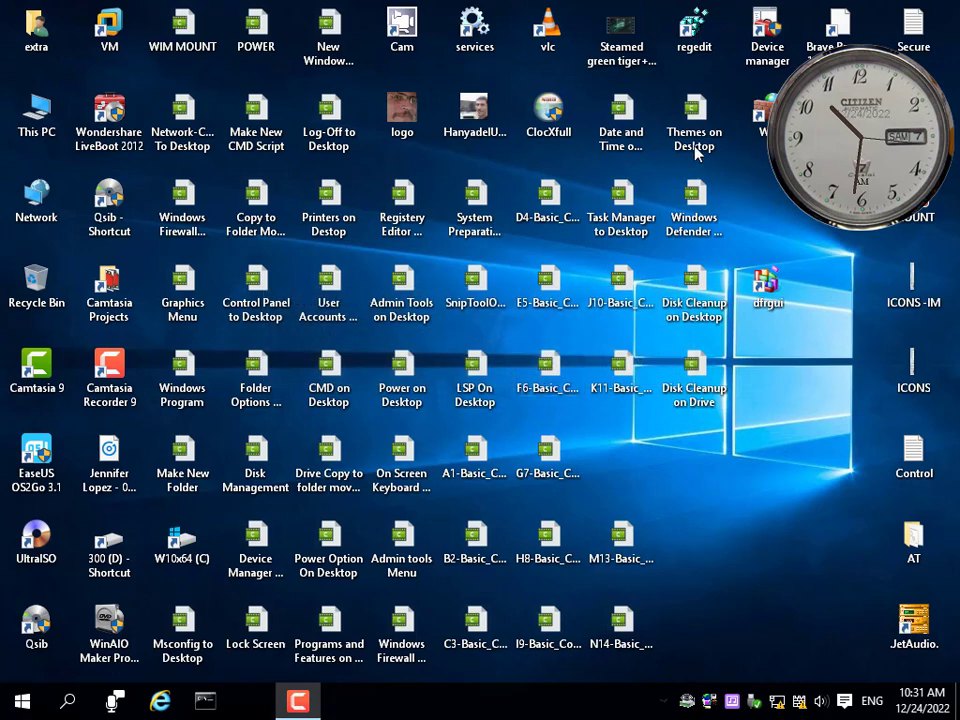
# Open the Registry Editor and expand the shell key under HKEY_CLASSES_ROOT\Drive.
pyautogui.doubleClick(700, 39)
pyautogui.moveTo(319, 545); pyautogui.dragTo(212, 507)
pyautogui.scroll(4, 351, 302)
pyautogui.click(282, 375)
pyautogui.click(281, 358)
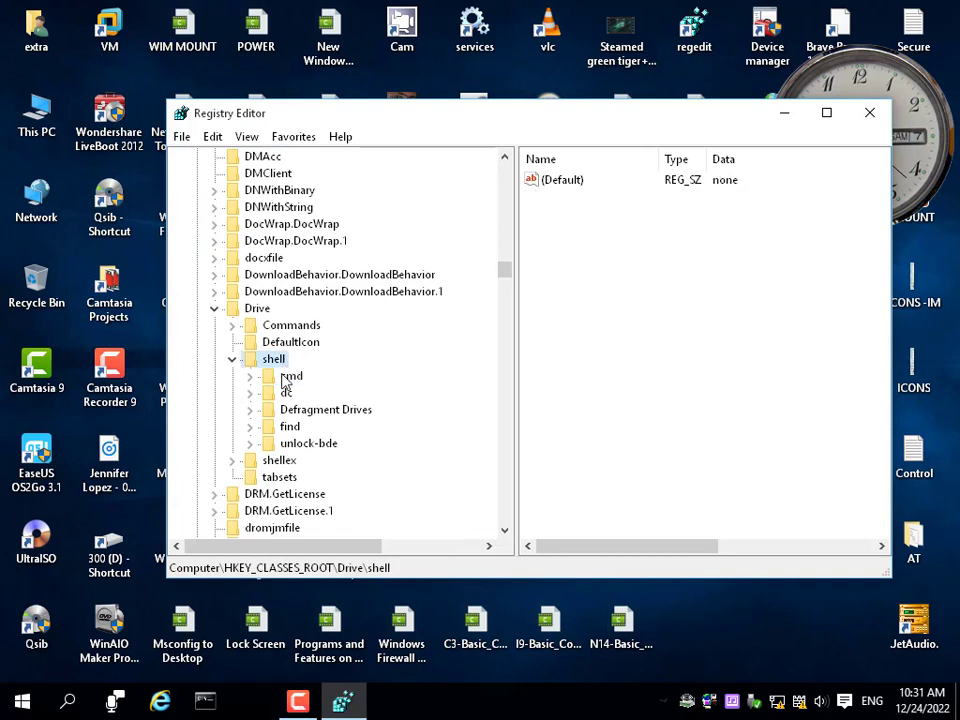
# Rename the Defragment Drives key under Drive\shell as DD.
pyautogui.doubleClick(318, 412)
pyautogui.doubleClick(318, 412)
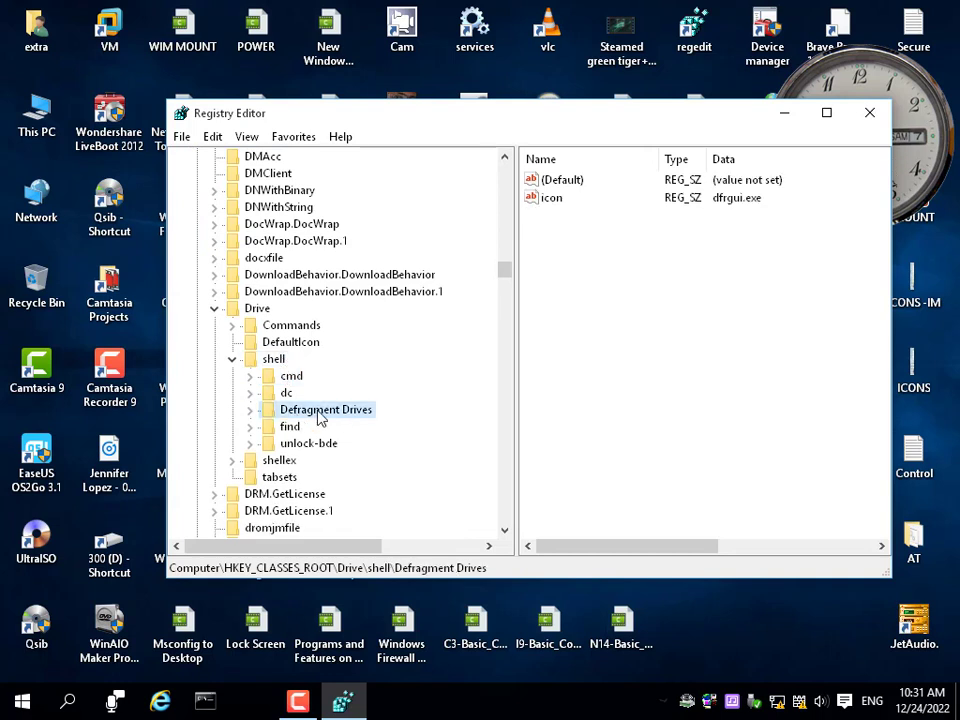
pyautogui.rightClick(318, 414)
pyautogui.click(385, 513)
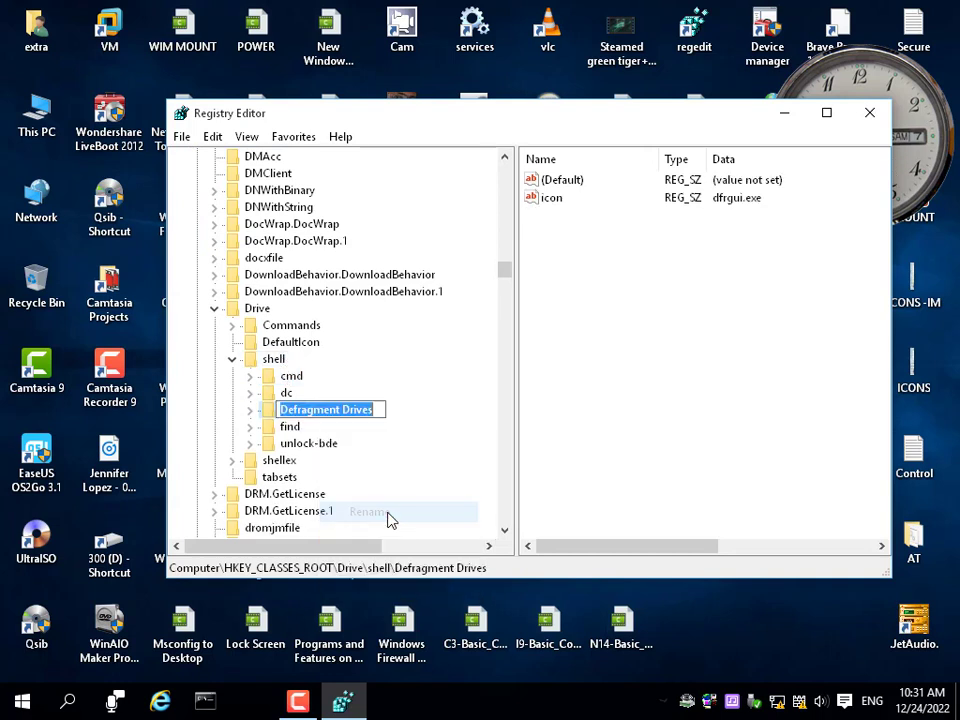
pyautogui.write('DD')
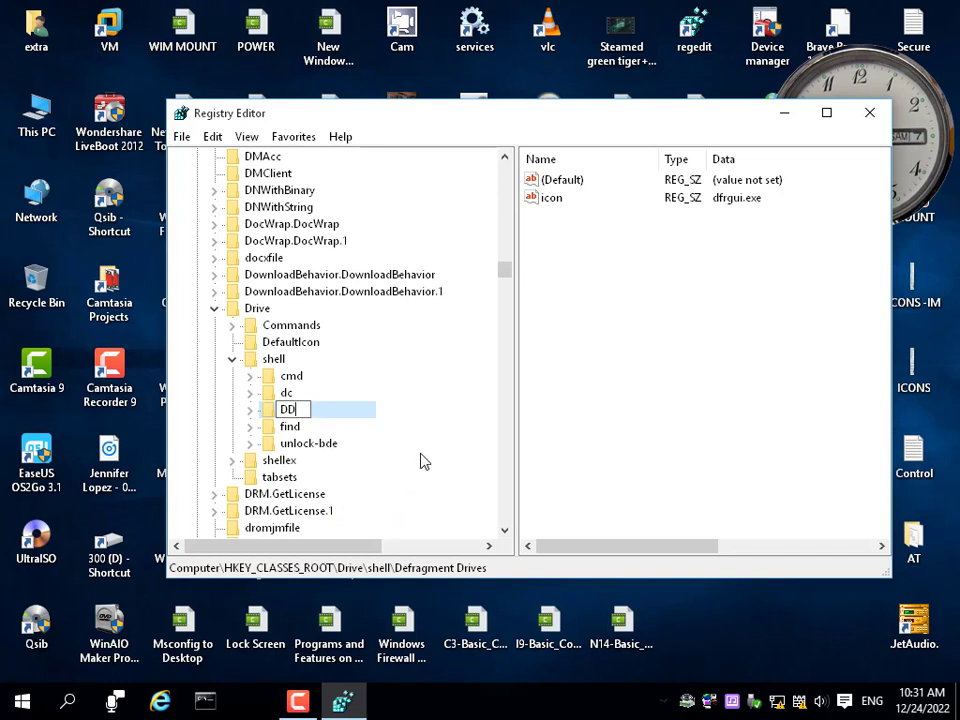
pyautogui.press('Return')
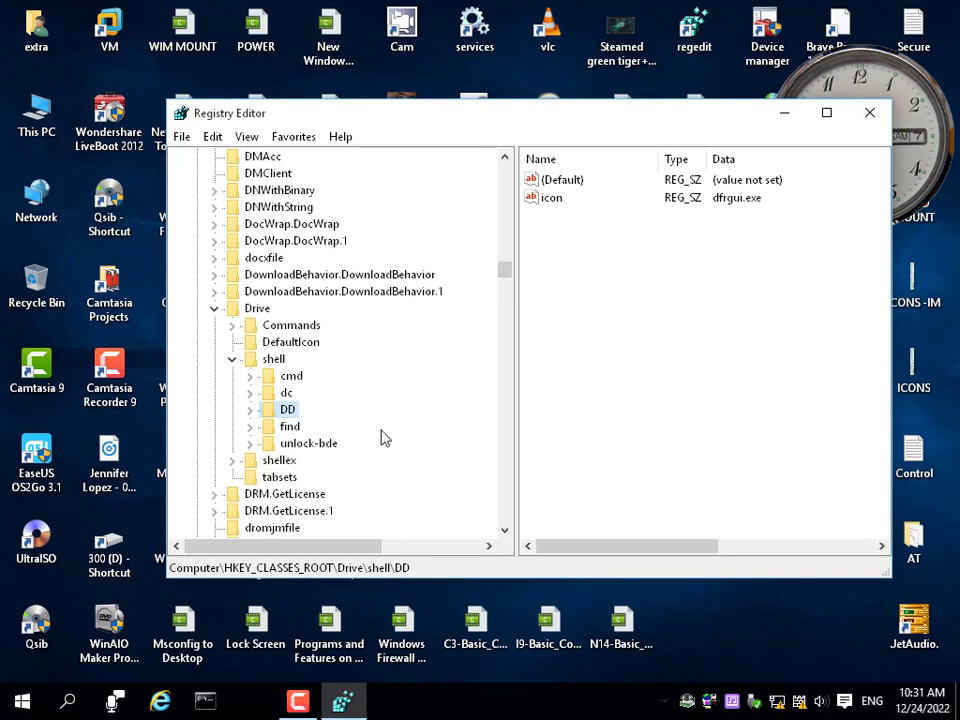
# Set the (Default) value of the DD key to Defragment Drives.
pyautogui.doubleClick(541, 183)
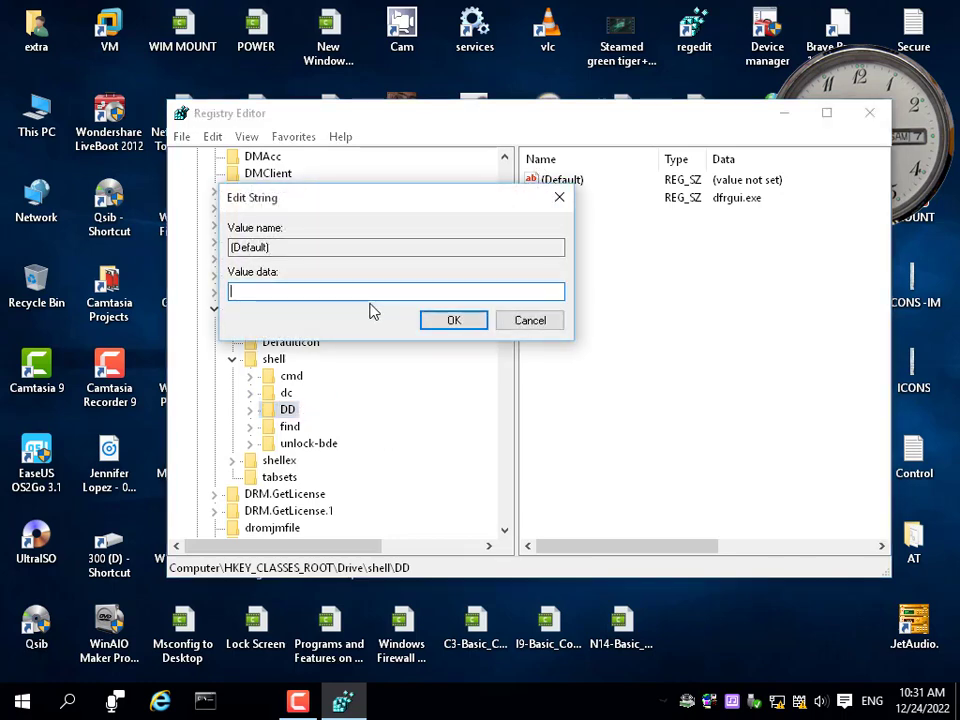
pyautogui.write('Defrag')
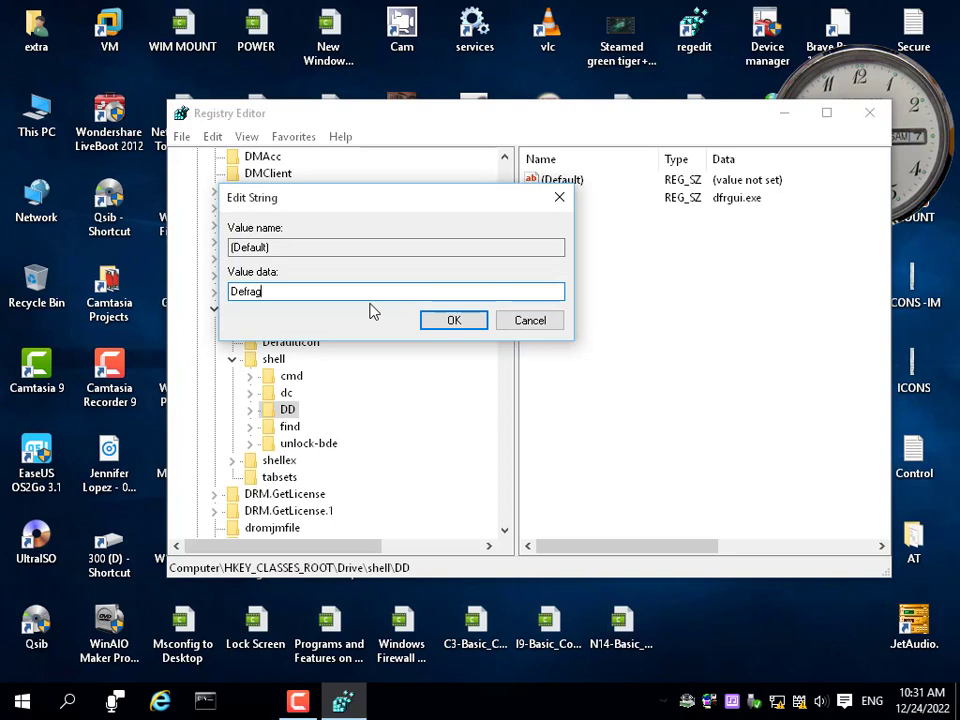
pyautogui.write('ment Drives')
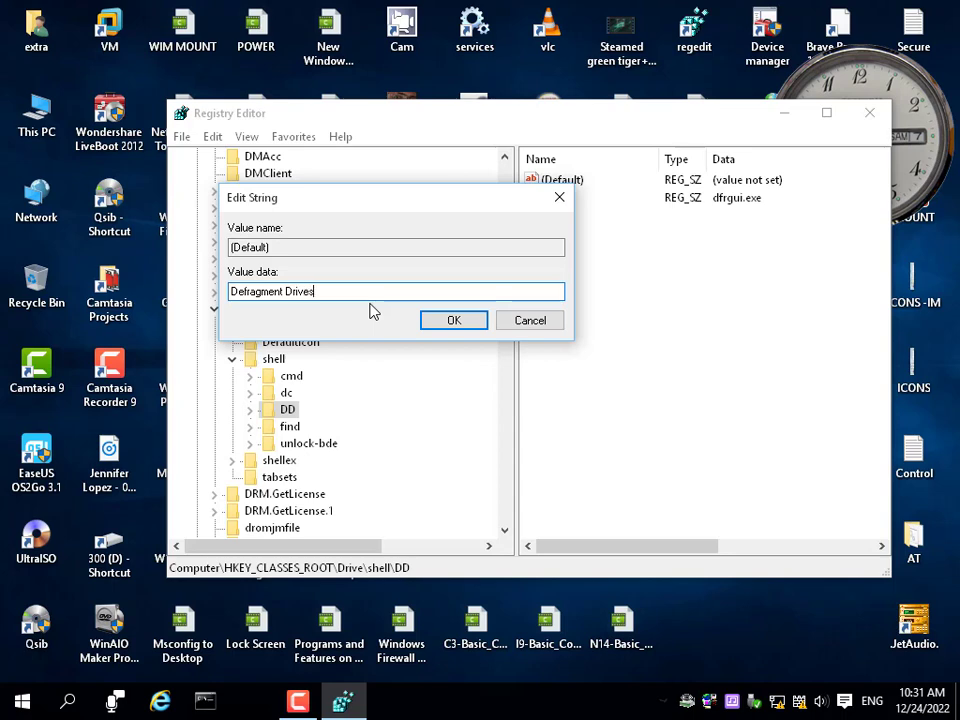
pyautogui.click(450, 322)
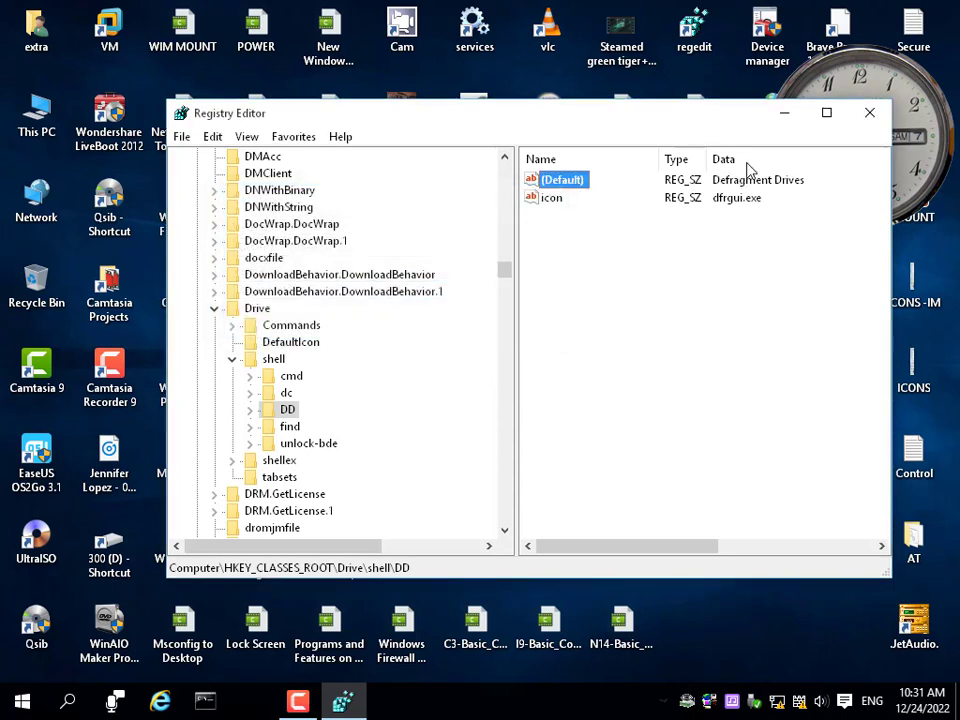
# Test the Defragment Drives entry from the W10x64 (C:) drive menu in This PC, then close both windows.
pyautogui.rightClick(724, 628)
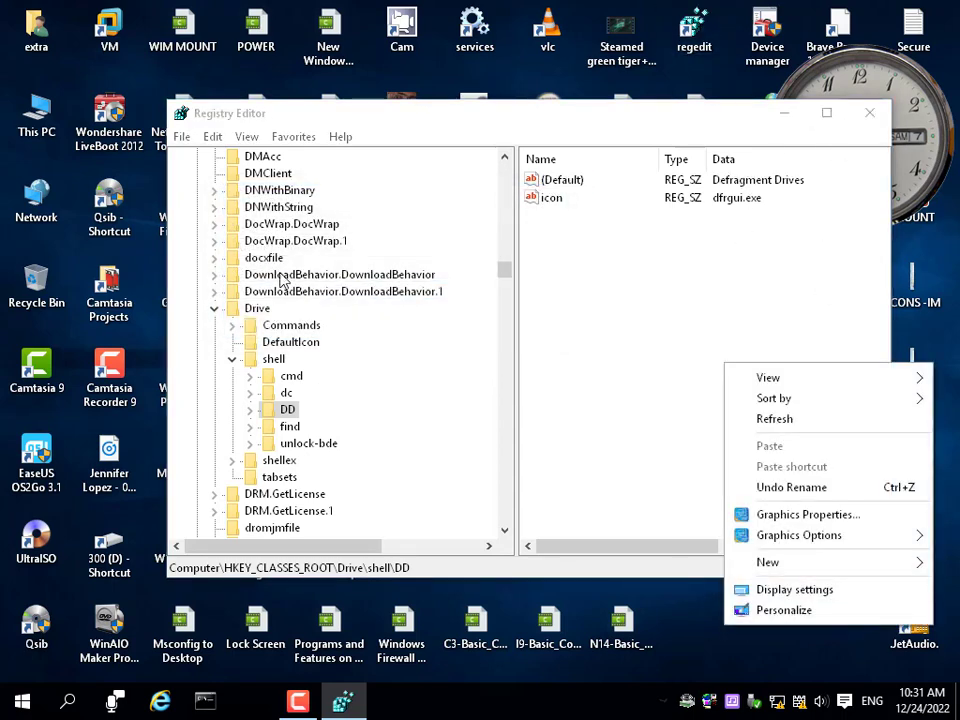
pyautogui.doubleClick(40, 112)
pyautogui.rightClick(307, 366)
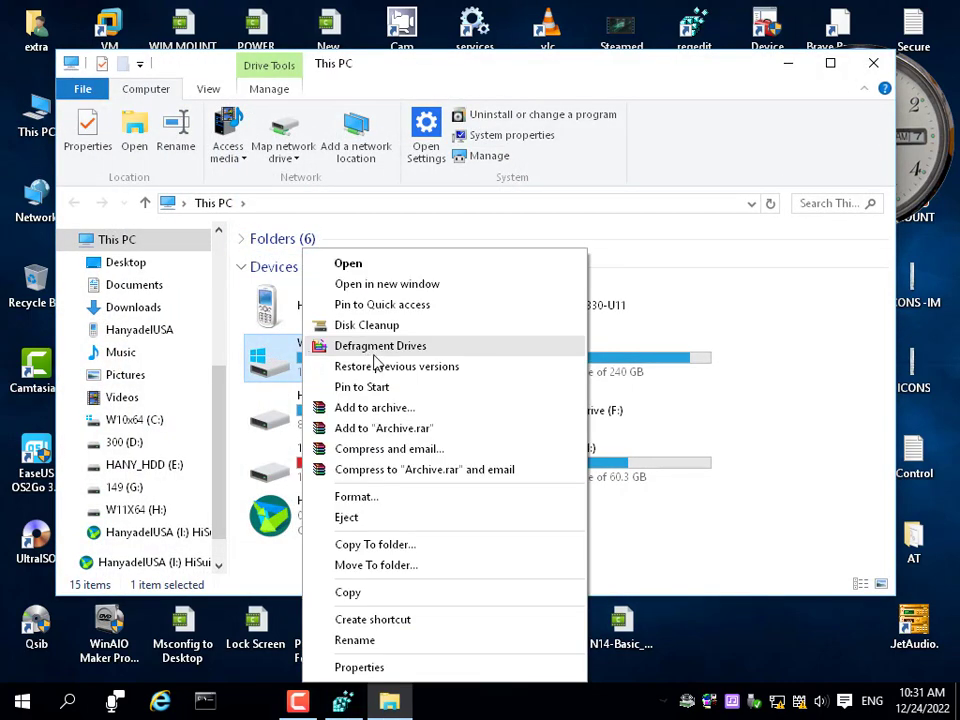
pyautogui.click(386, 346)
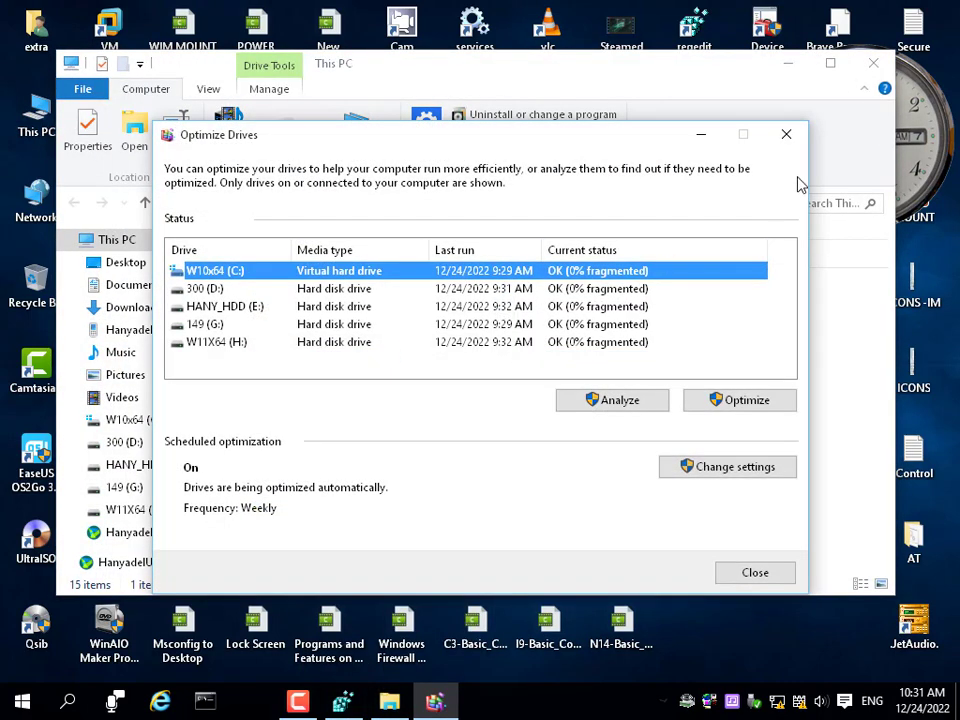
pyautogui.click(784, 134)
pyautogui.click(873, 66)
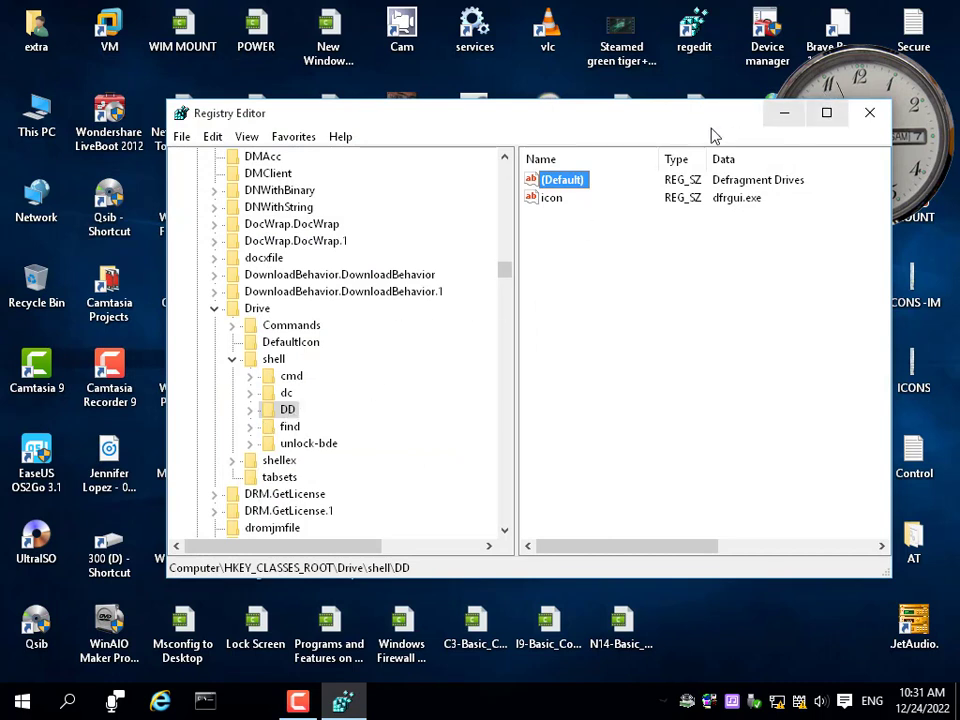
# Export the DD key to the desktop as a registration file named Defragment Drives and close the Registry Editor.
pyautogui.rightClick(287, 413)
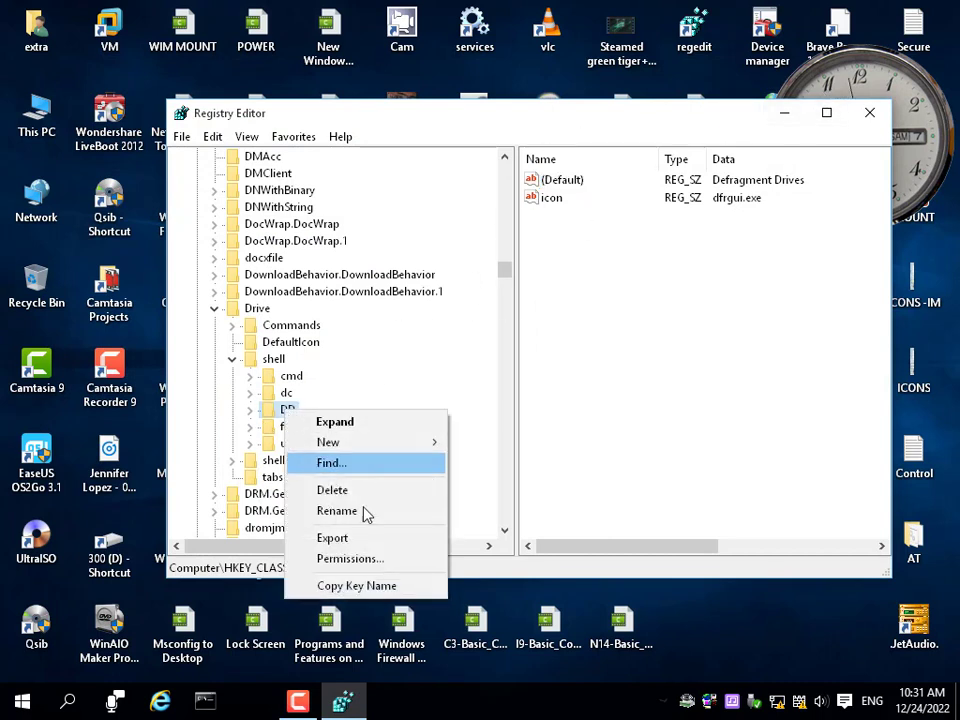
pyautogui.click(361, 546)
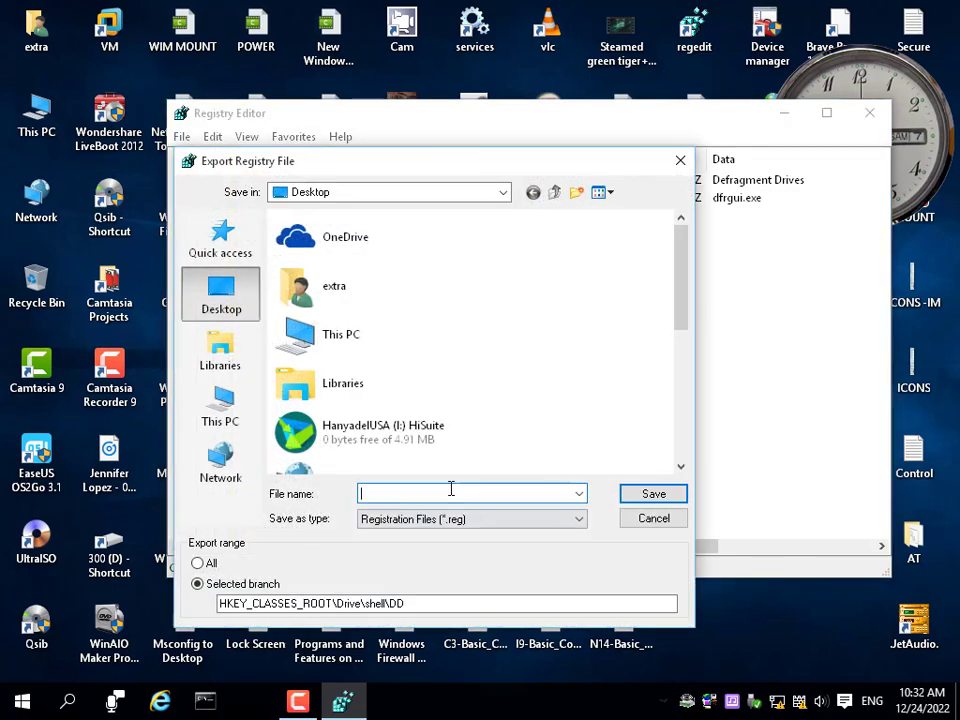
pyautogui.write('D')
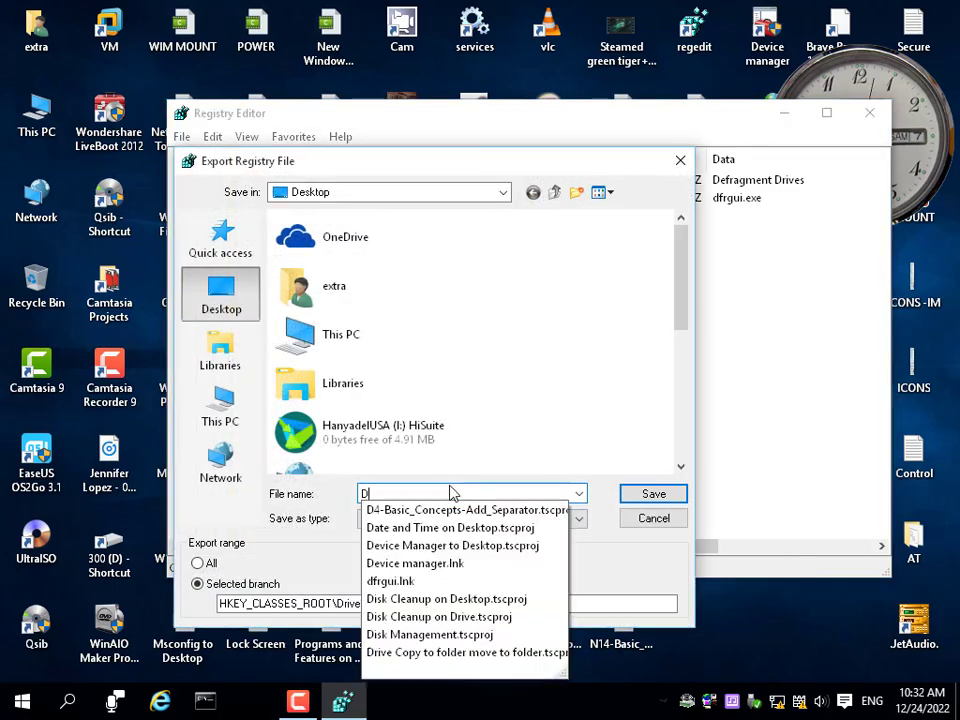
pyautogui.write('efragment Drives')
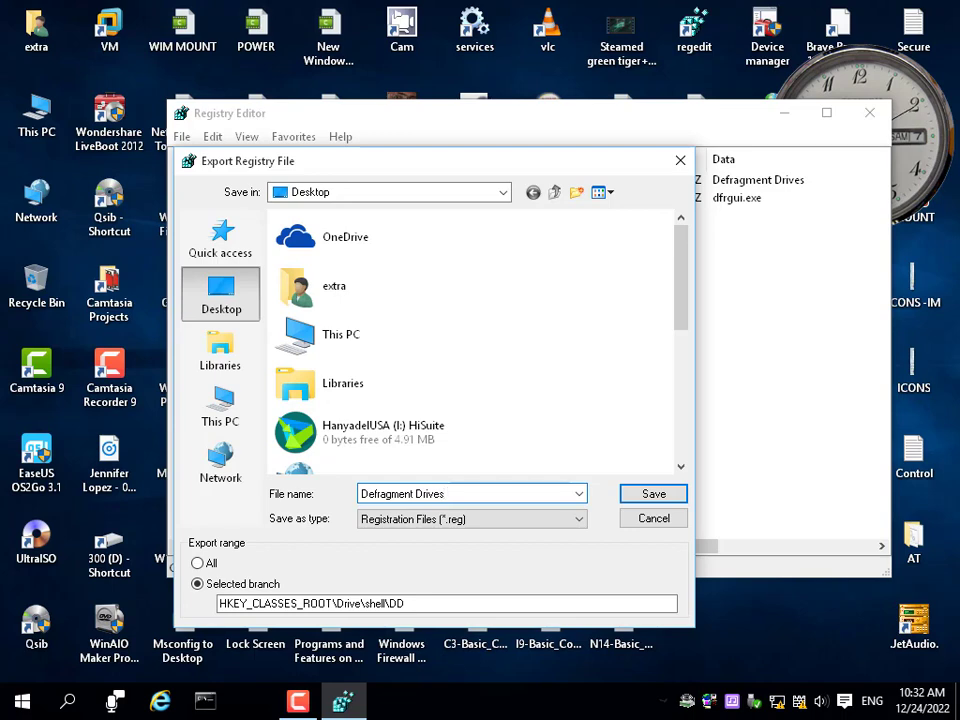
pyautogui.click(650, 496)
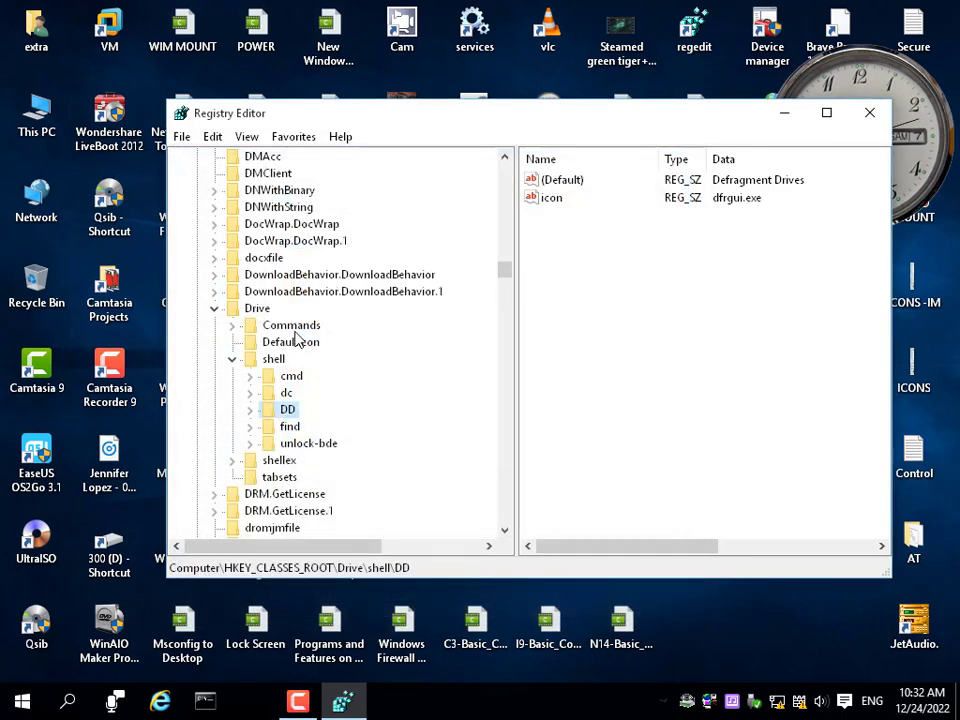
pyautogui.click(868, 112)
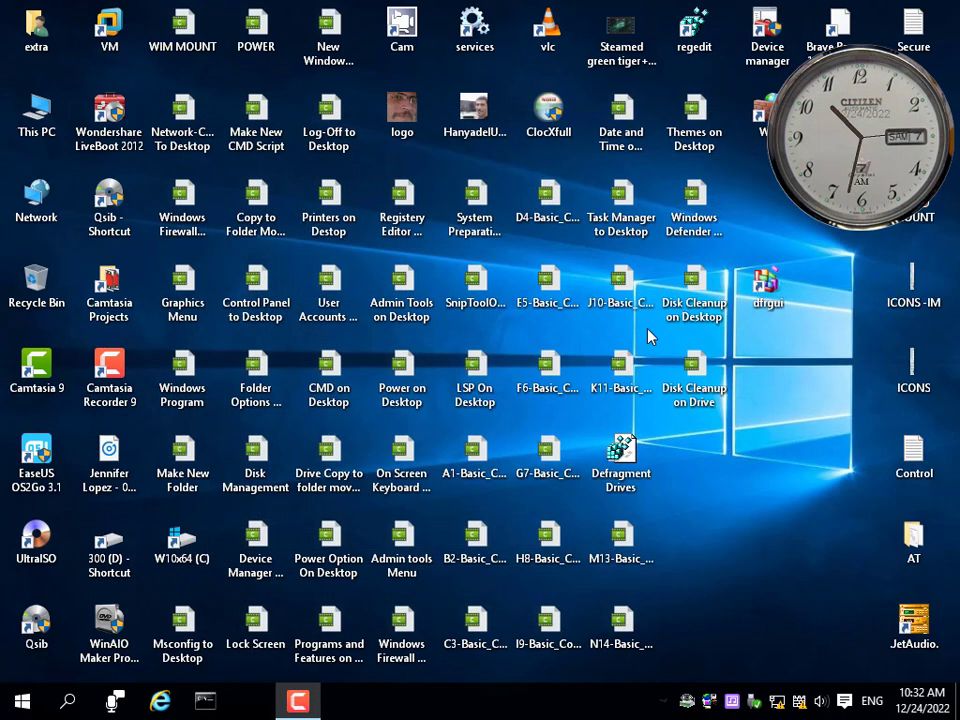
# Move the exported Defragment Drives file directly below the dfrgui shortcut on the desktop.
pyautogui.moveTo(622, 450); pyautogui.dragTo(765, 456)
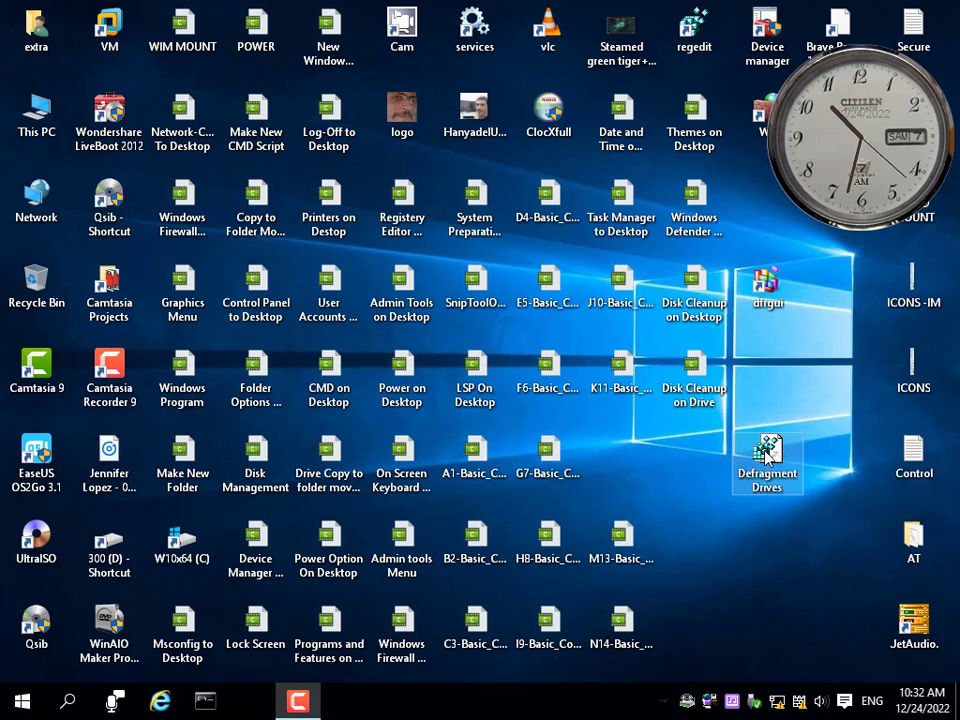
pyautogui.rightClick(768, 455)
pyautogui.click(752, 197)
pyautogui.moveTo(772, 461); pyautogui.dragTo(778, 385)
pyautogui.click(650, 460)
# Launch Optimize Drives once more through the C: drive's Defragment Drives entry and close it along with This PC.
pyautogui.doubleClick(36, 115)
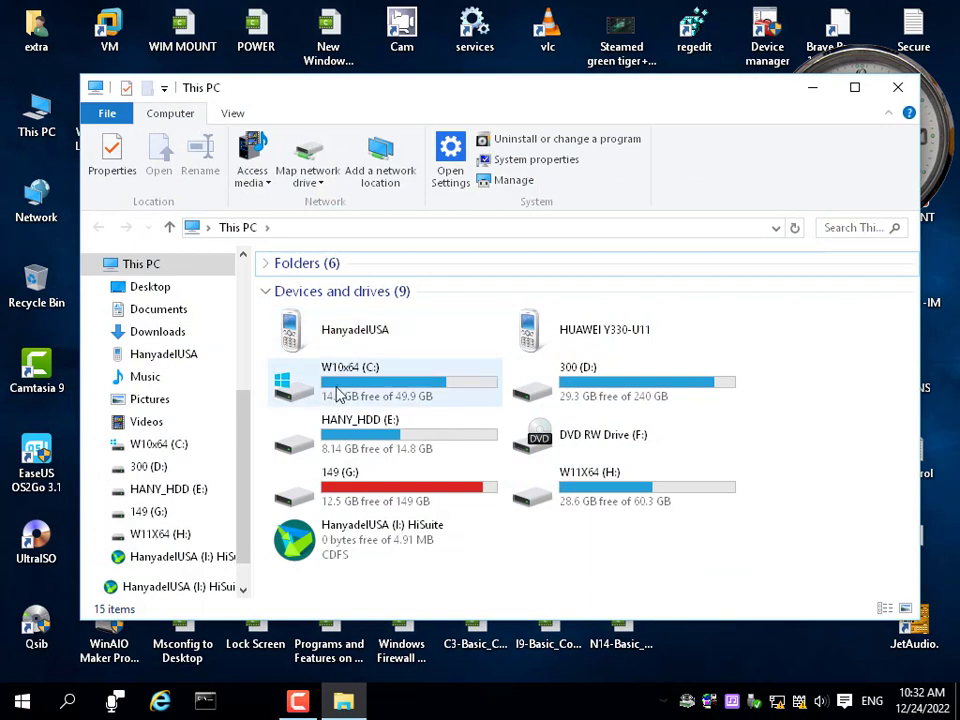
pyautogui.rightClick(340, 392)
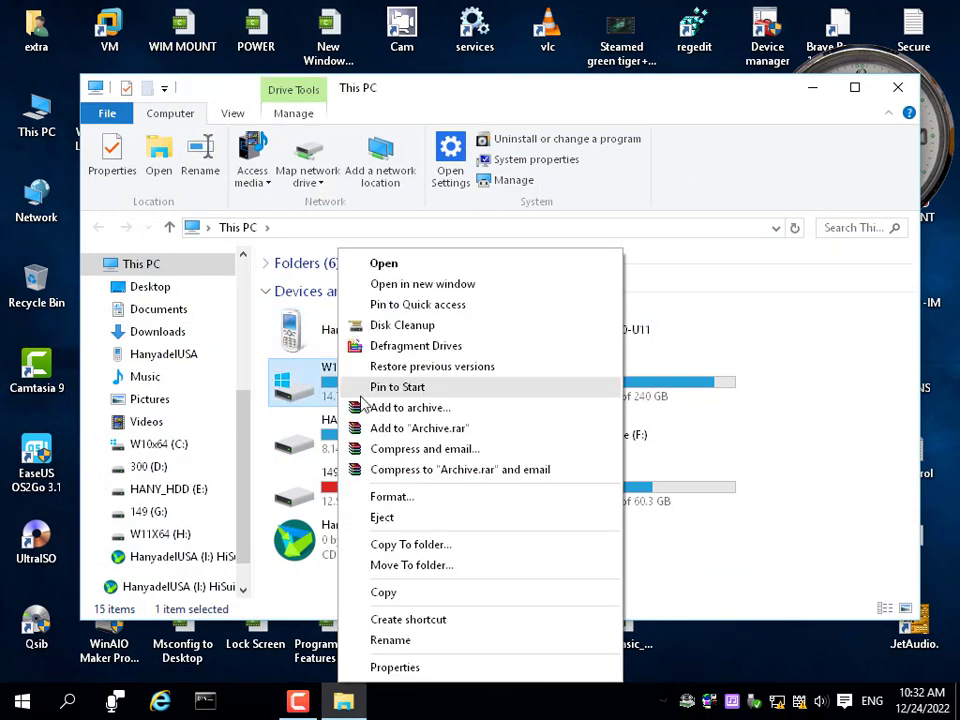
pyautogui.click(394, 346)
pyautogui.click(755, 572)
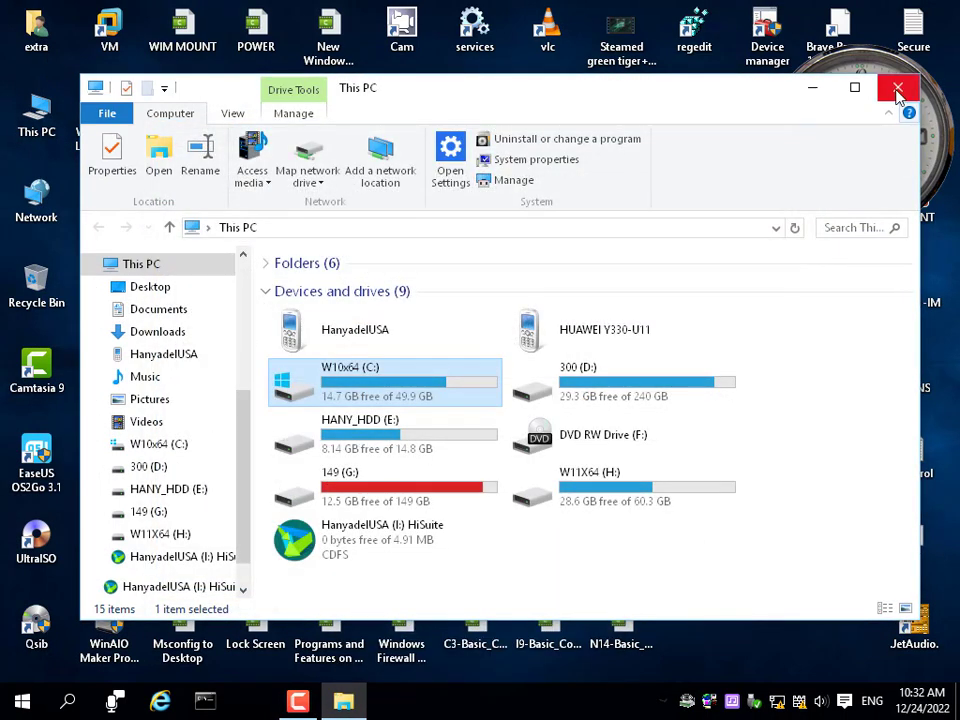
pyautogui.click(897, 87)
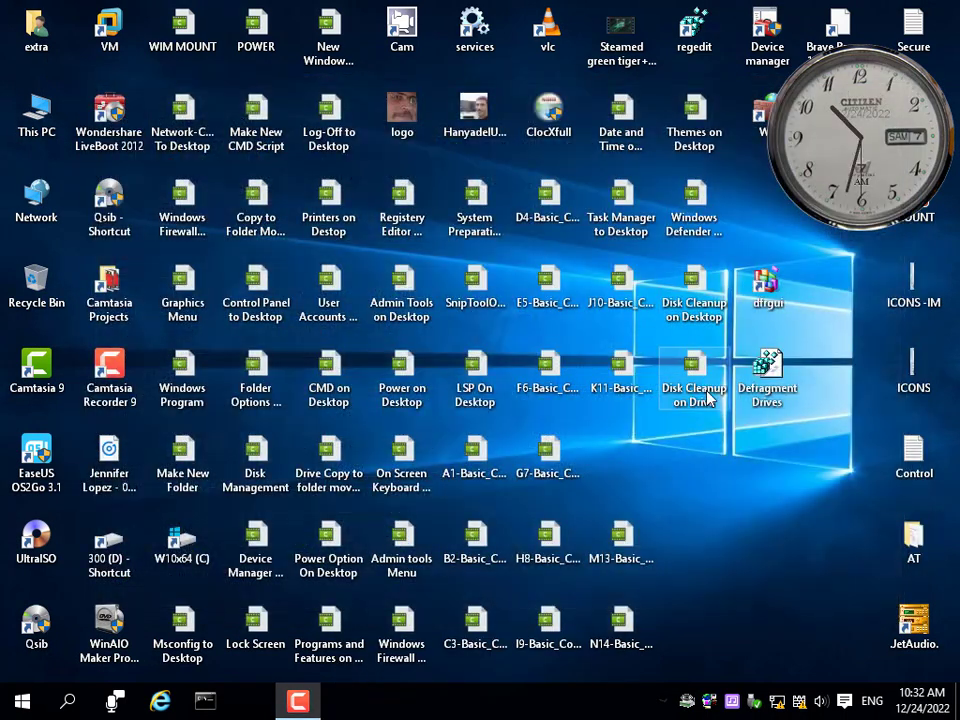
# Create a new Windows Command Script on the desktop, keeping its default name.
pyautogui.rightClick(720, 497)
pyautogui.moveTo(778, 440)
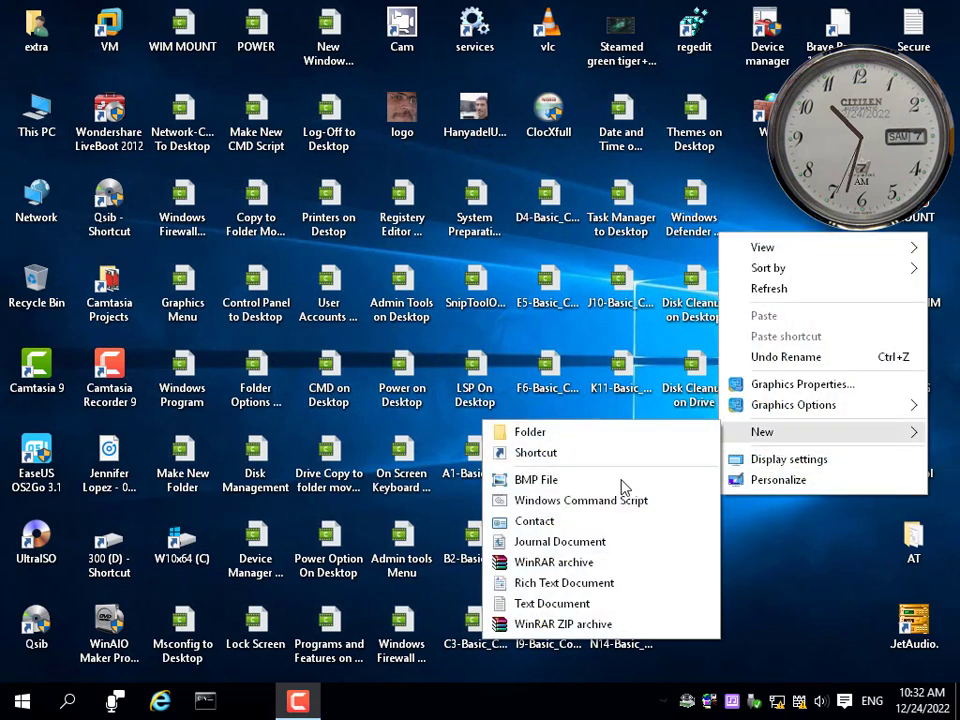
pyautogui.click(567, 510)
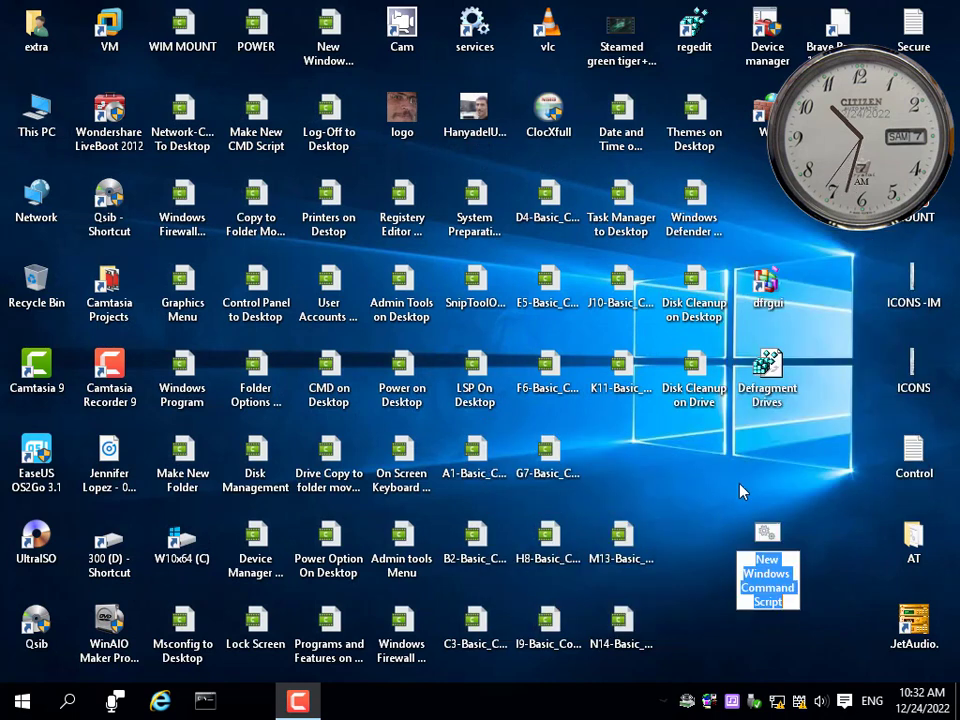
pyautogui.click(762, 537)
pyautogui.click(768, 372)
pyautogui.click(768, 388)
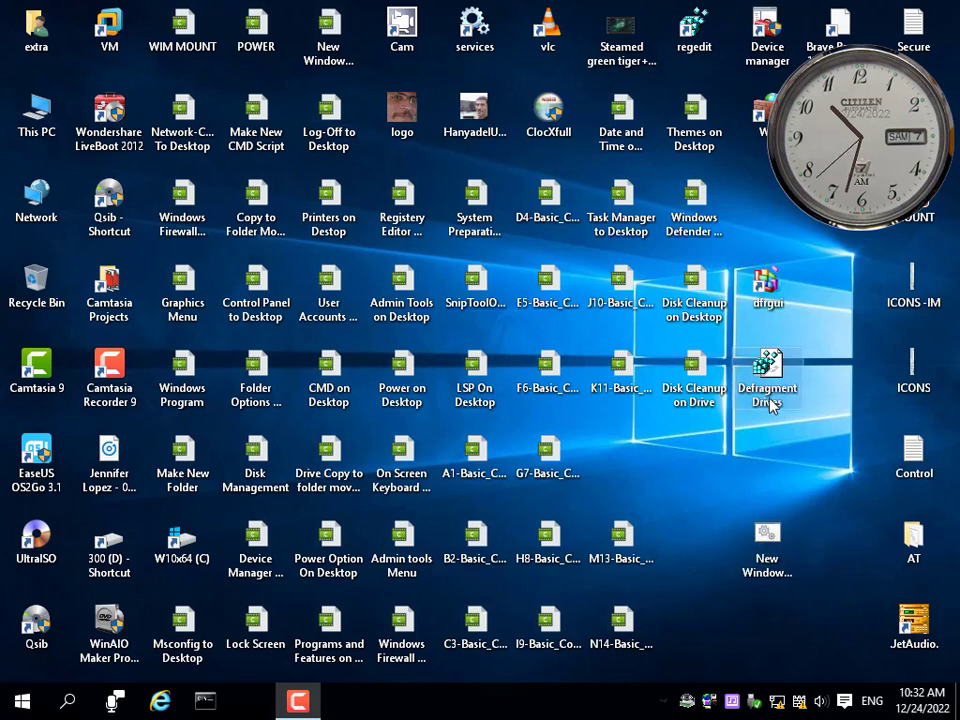
pyautogui.rightClick(770, 393)
pyautogui.click(758, 477)
pyautogui.click(768, 570)
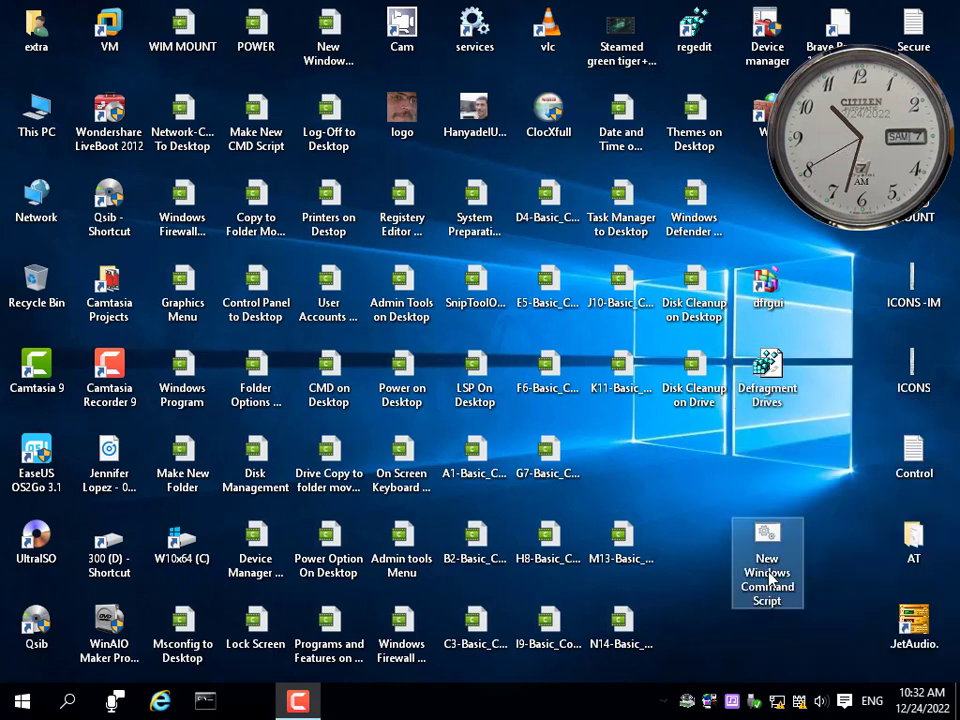
pyautogui.click(775, 572)
# Rename the Defragment Drives registration file as Defragment Drives on Drive.
pyautogui.click(760, 404)
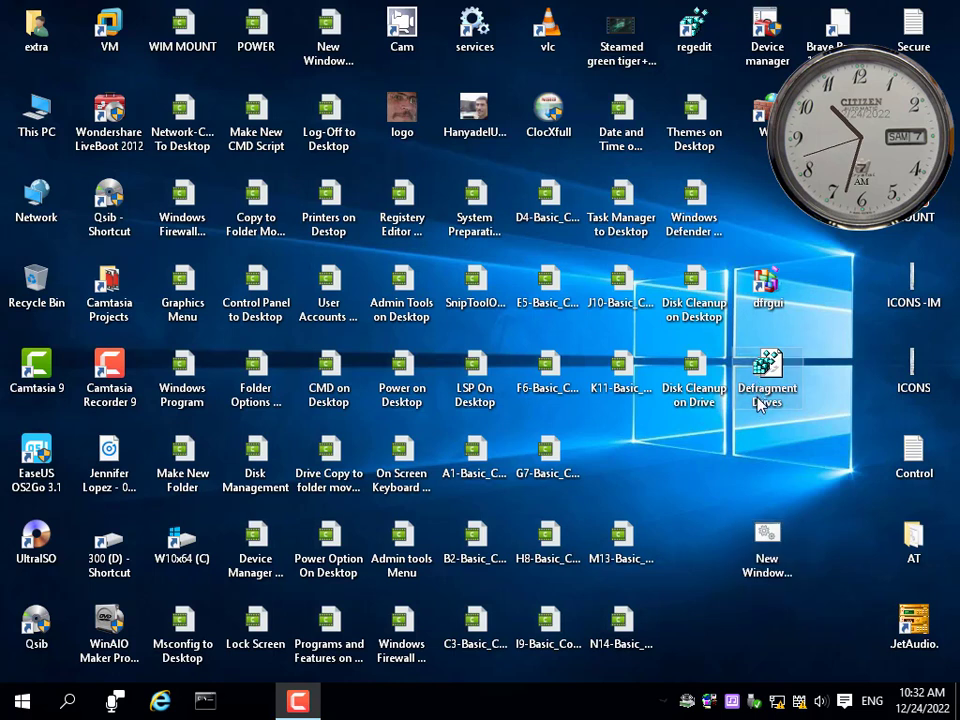
pyautogui.click(786, 402)
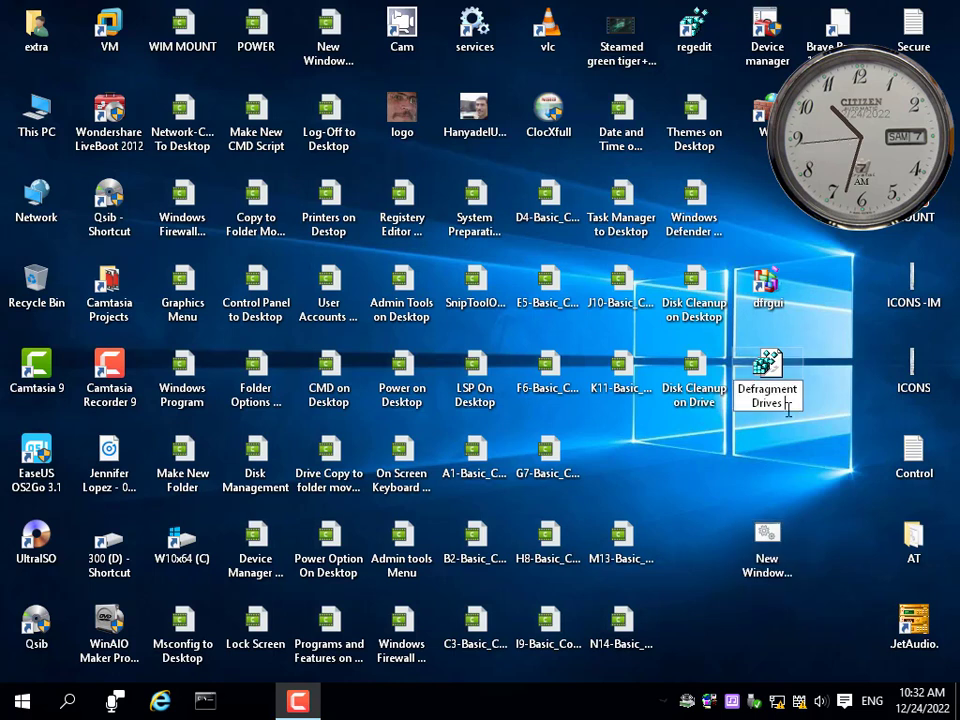
pyautogui.write('on Dri')
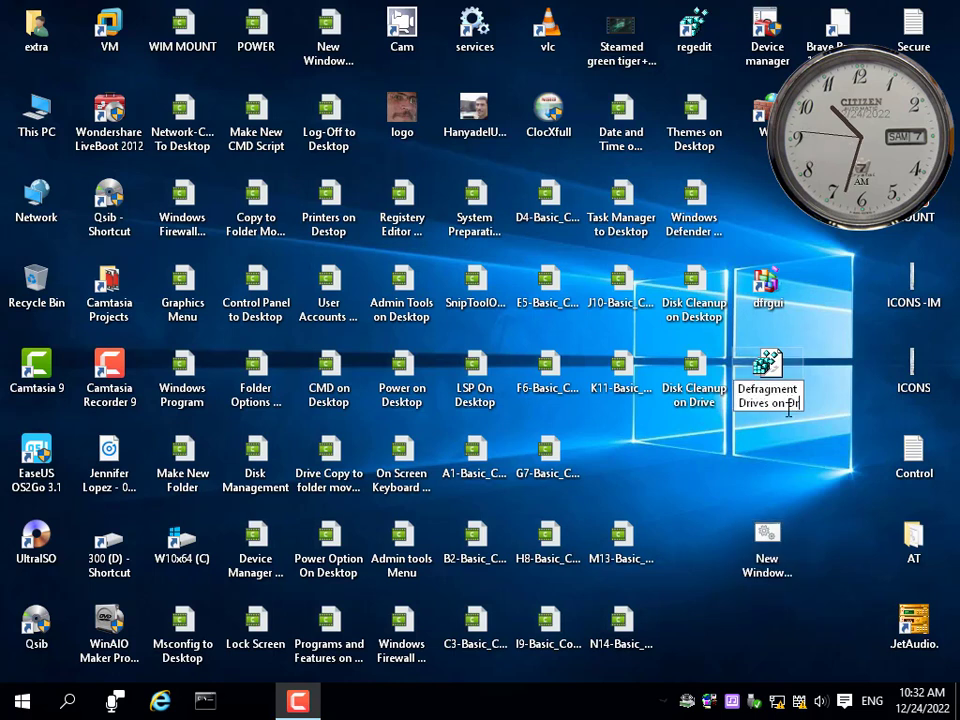
pyautogui.write('ve')
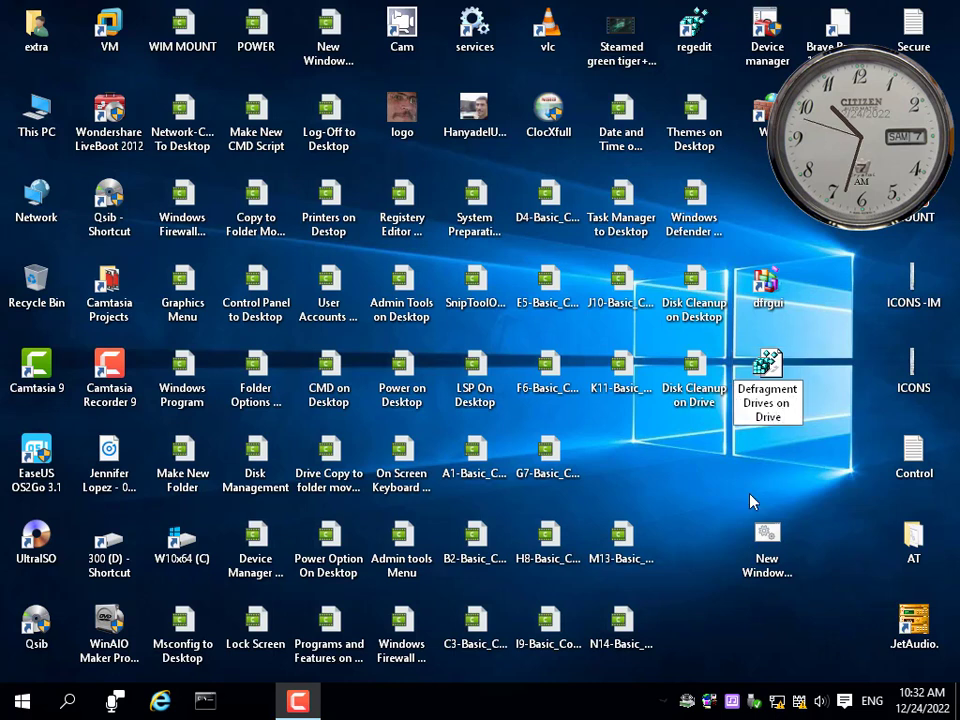
pyautogui.press('Return')
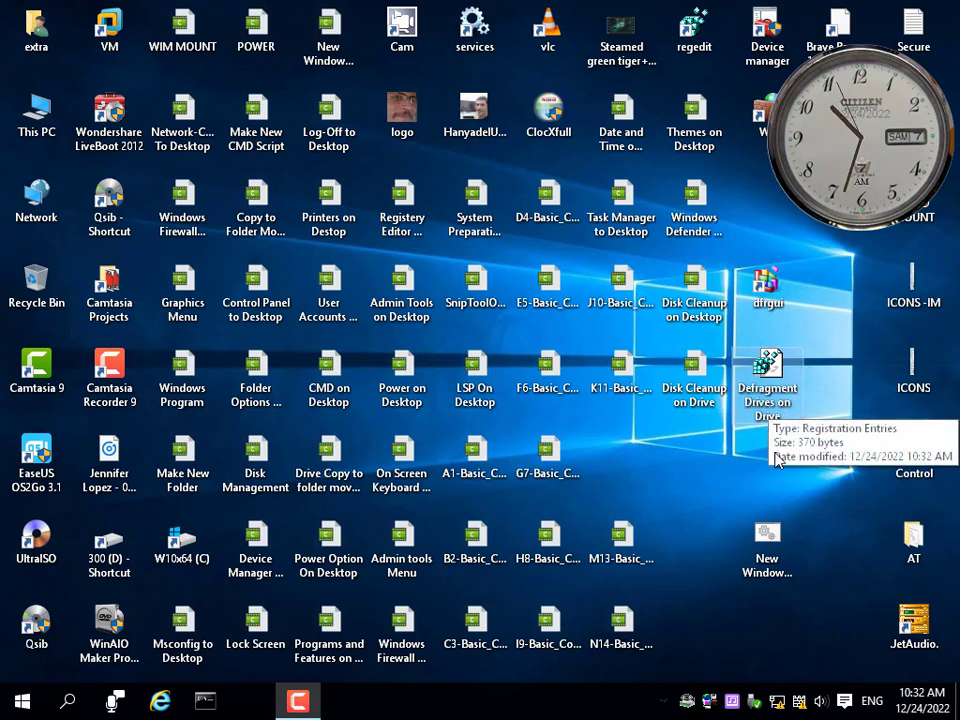
# Copy the registration file's name and rename the new command script as Defragment Drives on Drive Delete.
pyautogui.press('Down')
pyautogui.click(779, 403)
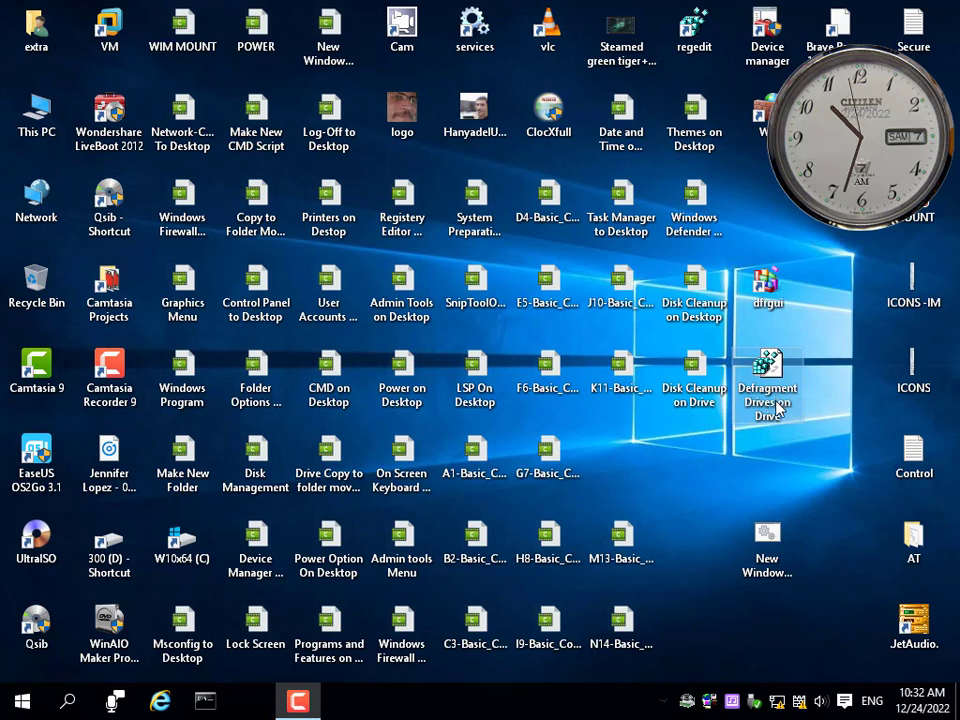
pyautogui.rightClick(779, 403)
pyautogui.click(772, 459)
pyautogui.click(765, 566)
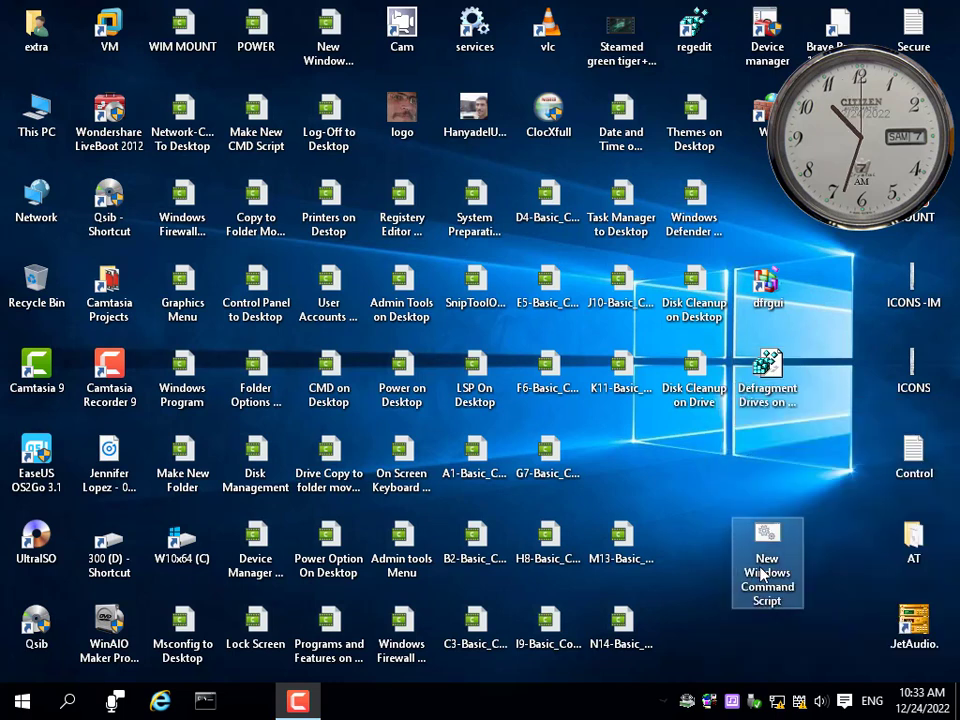
pyautogui.click(762, 573)
pyautogui.rightClick(762, 568)
pyautogui.click(784, 390)
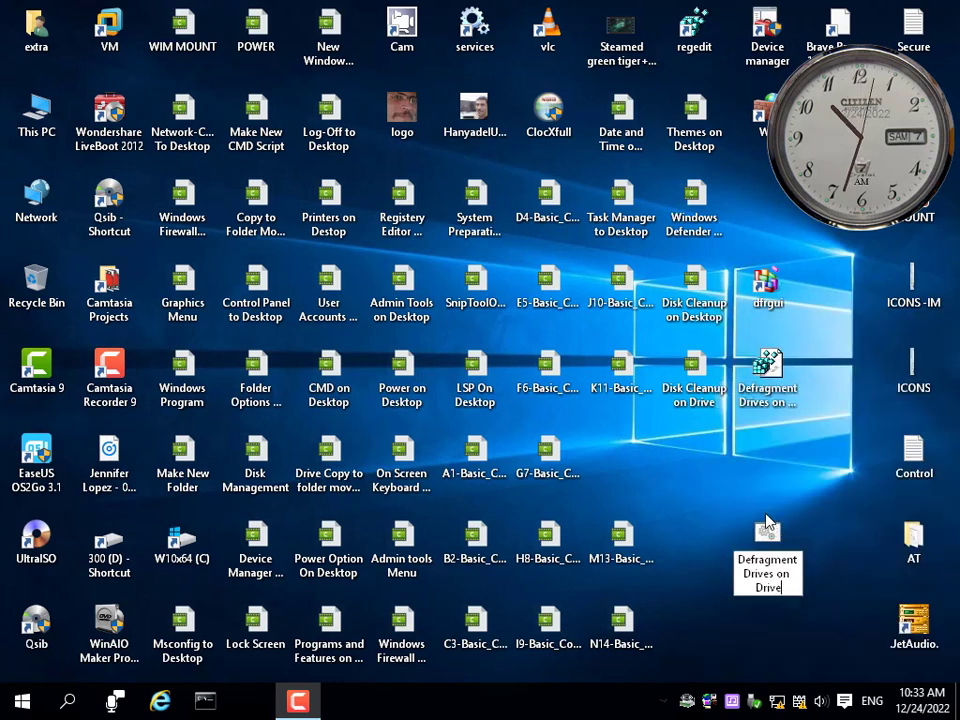
pyautogui.write('Delete')
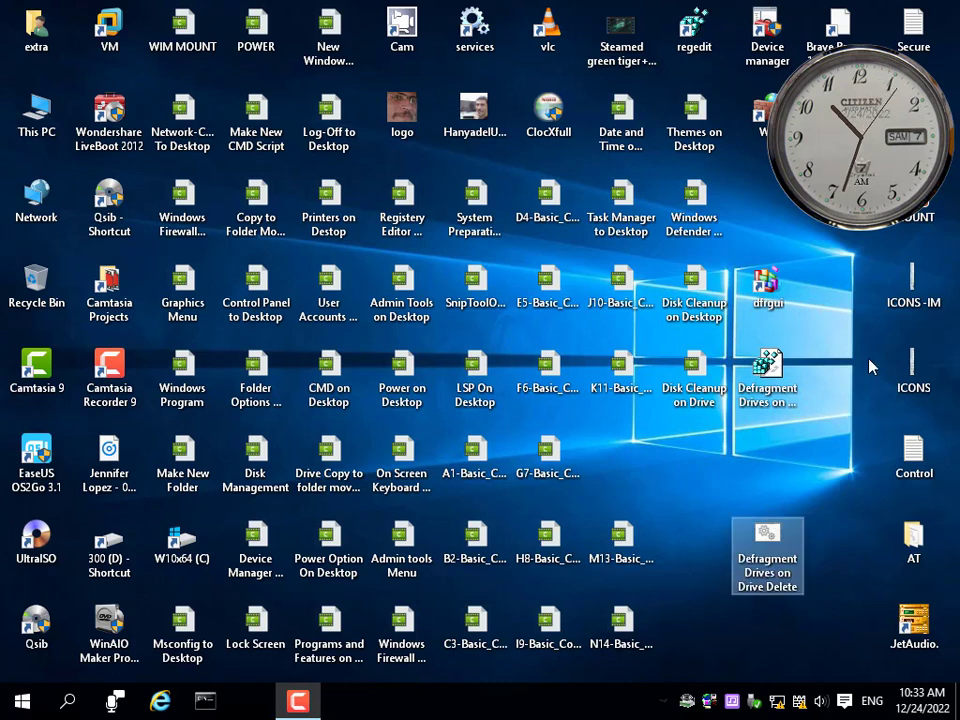
# Open the Defragment Drives on Drive Delete script for editing and start its command with "reg delete hkcr".
pyautogui.click(785, 540)
pyautogui.rightClick(767, 537)
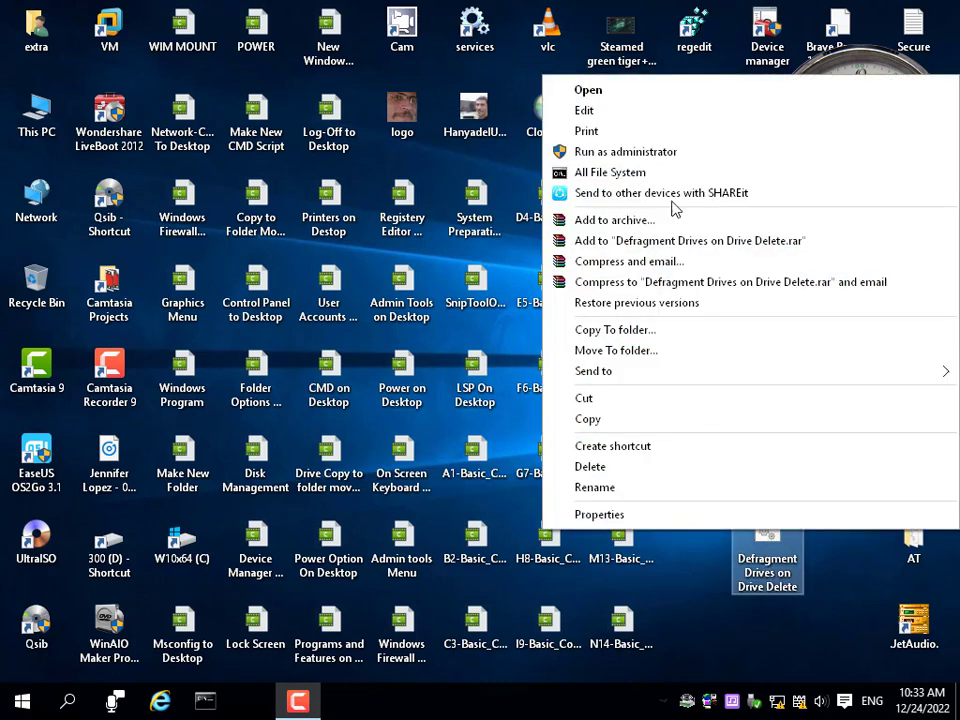
pyautogui.click(604, 111)
pyautogui.moveTo(533, 442); pyautogui.dragTo(679, 490)
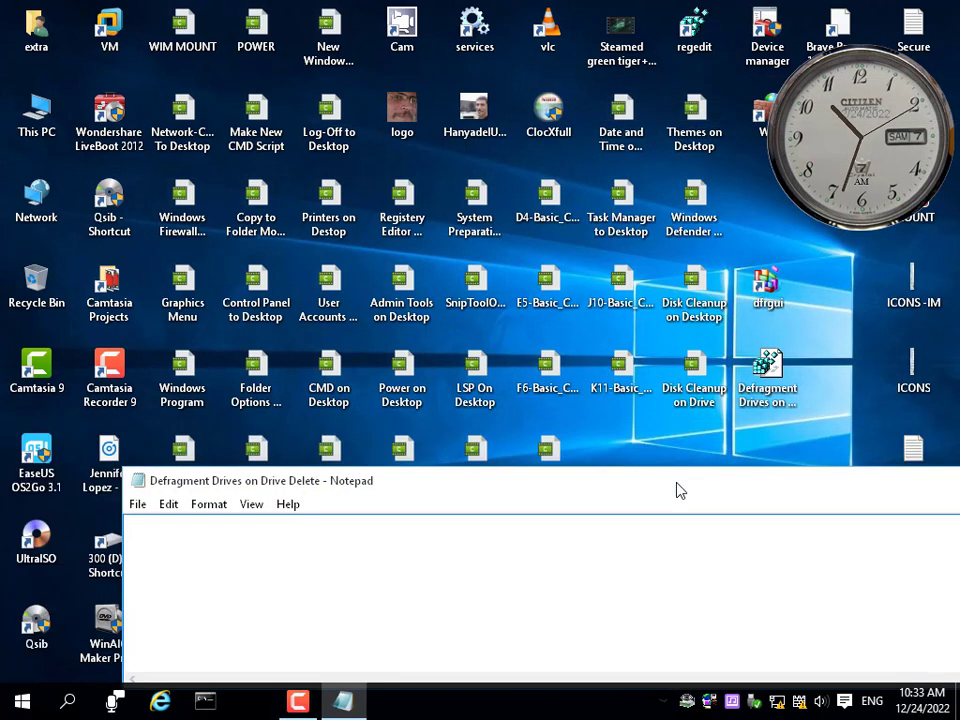
pyautogui.write('reg delete')
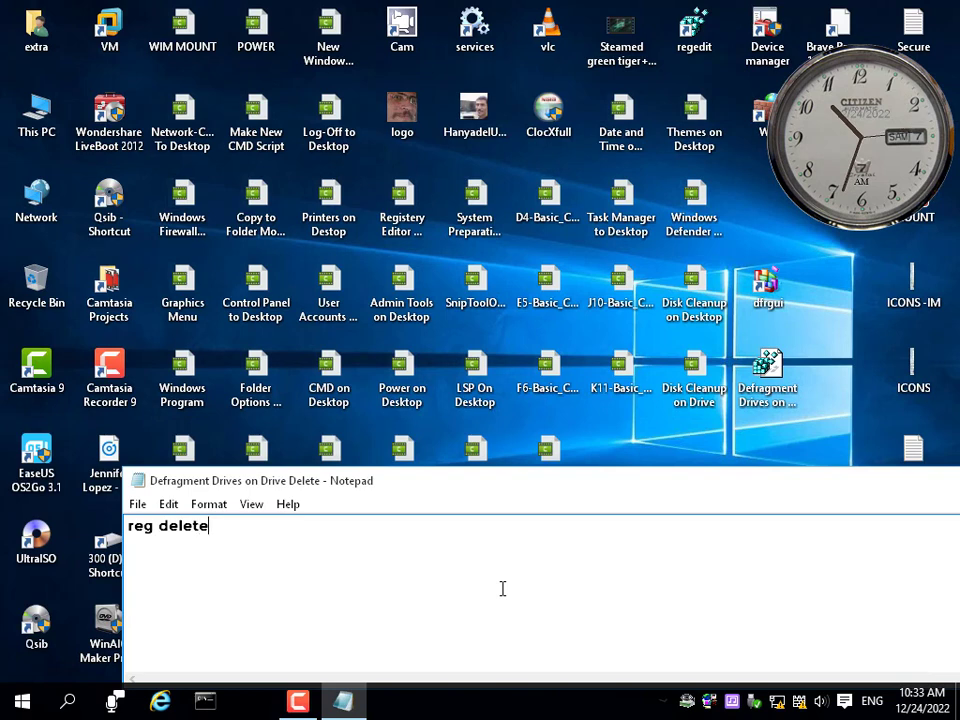
pyautogui.write(' hkcr')
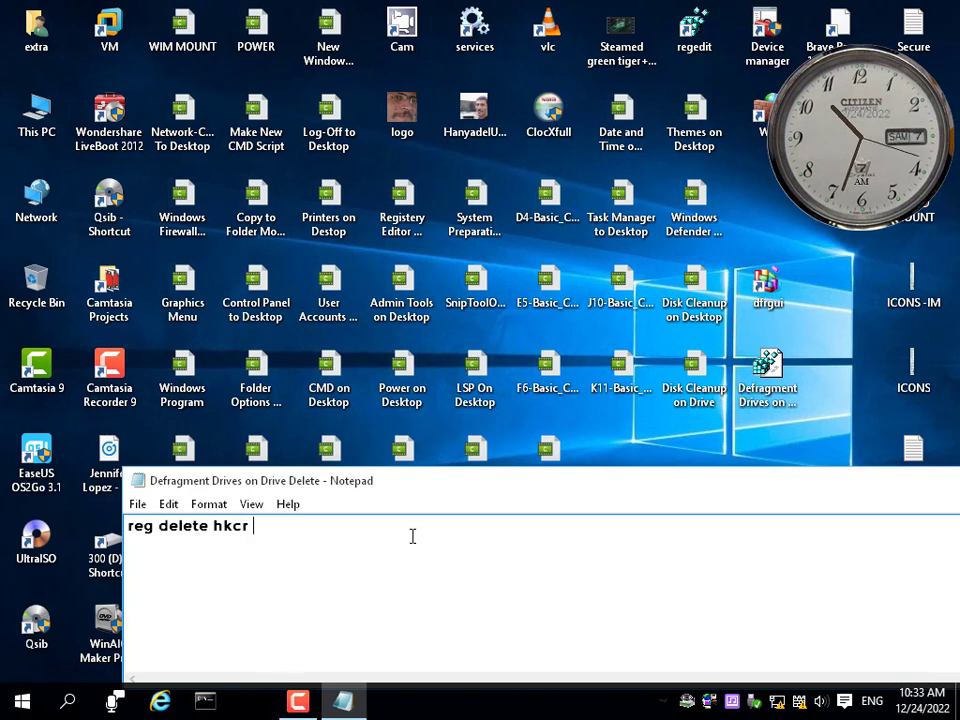
# Open the Defragment Drives on Drive registration file for editing and copy the path \Drive\shell\DD from its first key line.
pyautogui.rightClick(768, 378)
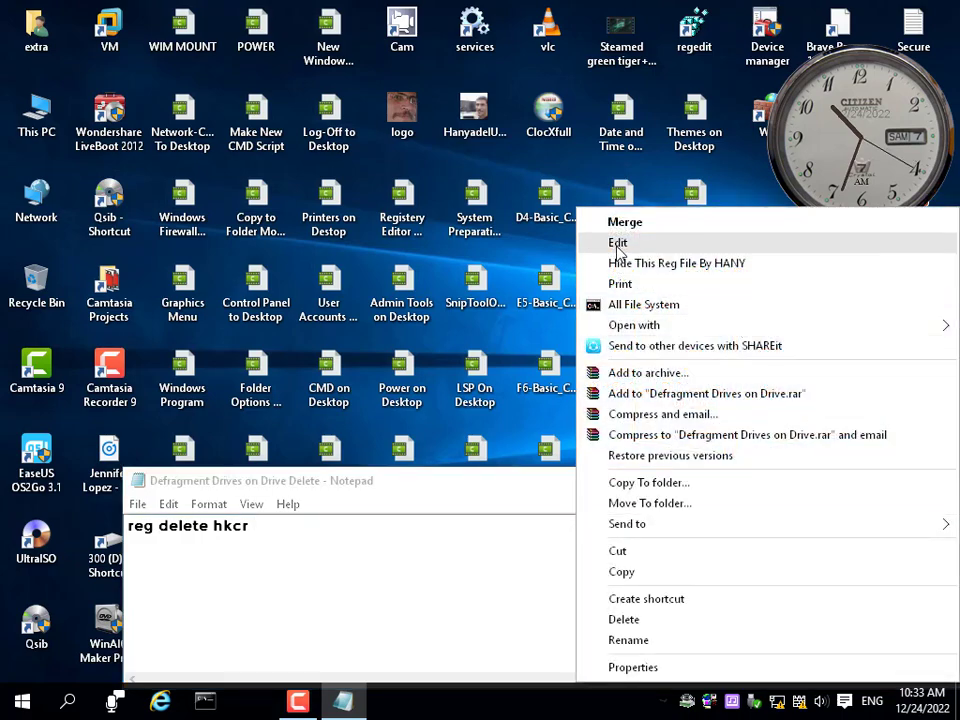
pyautogui.click(620, 244)
pyautogui.moveTo(515, 437); pyautogui.dragTo(604, 58)
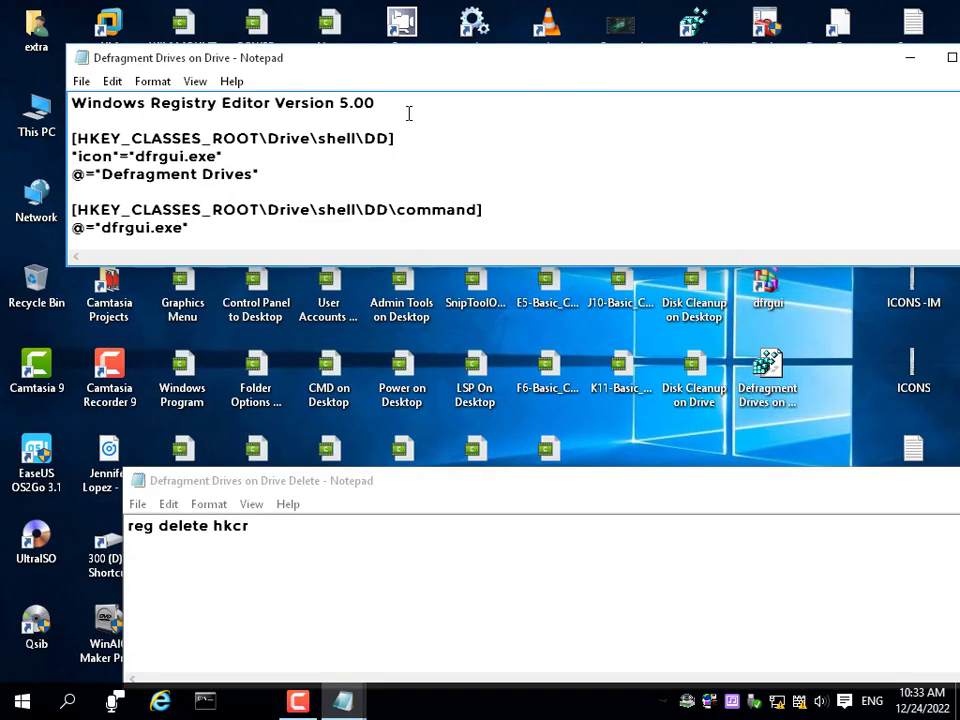
pyautogui.moveTo(389, 140); pyautogui.dragTo(259, 137)
pyautogui.rightClick(260, 137)
pyautogui.click(306, 195)
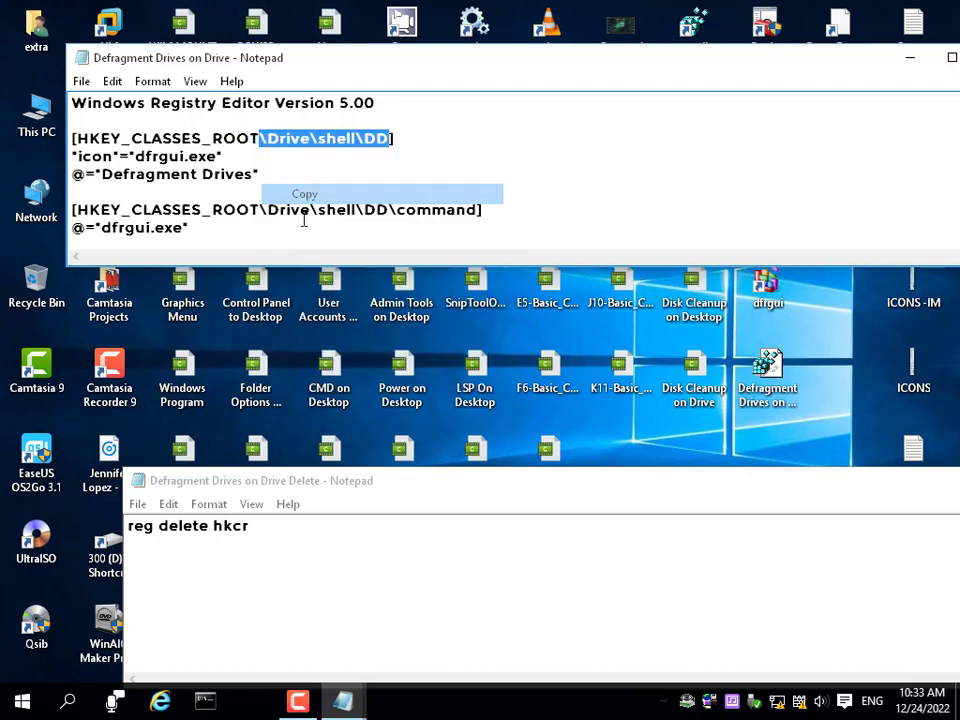
# Append the copied path directly after hkcr without a space so the script command targets hkcr\Drive\shell\DD, followed by its slash switch.
pyautogui.click(262, 525)
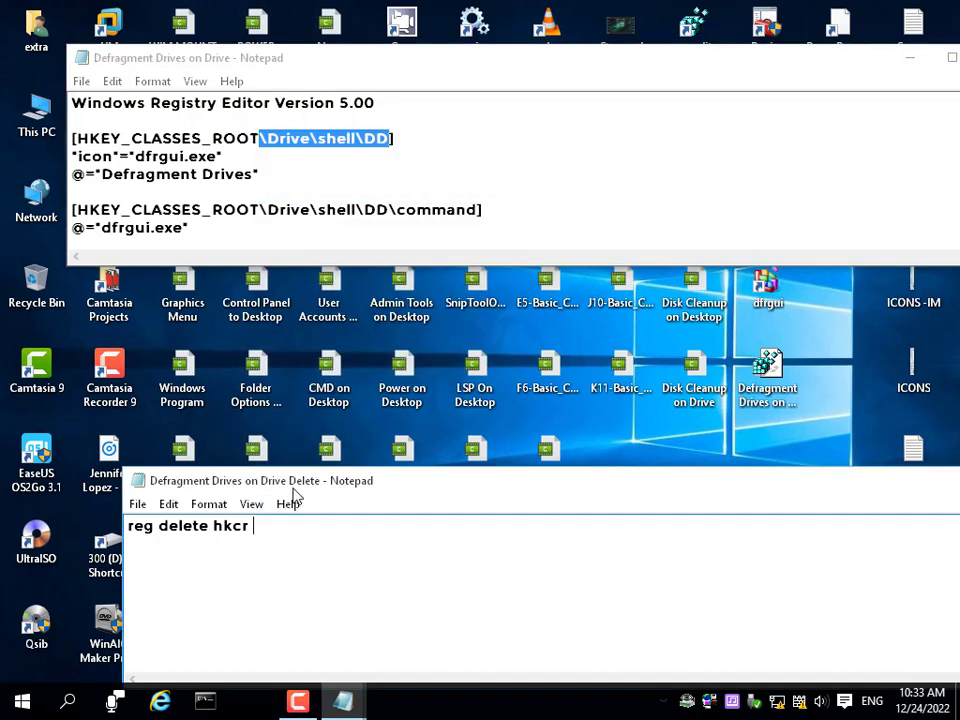
pyautogui.hotkey('ctrl', 'v')
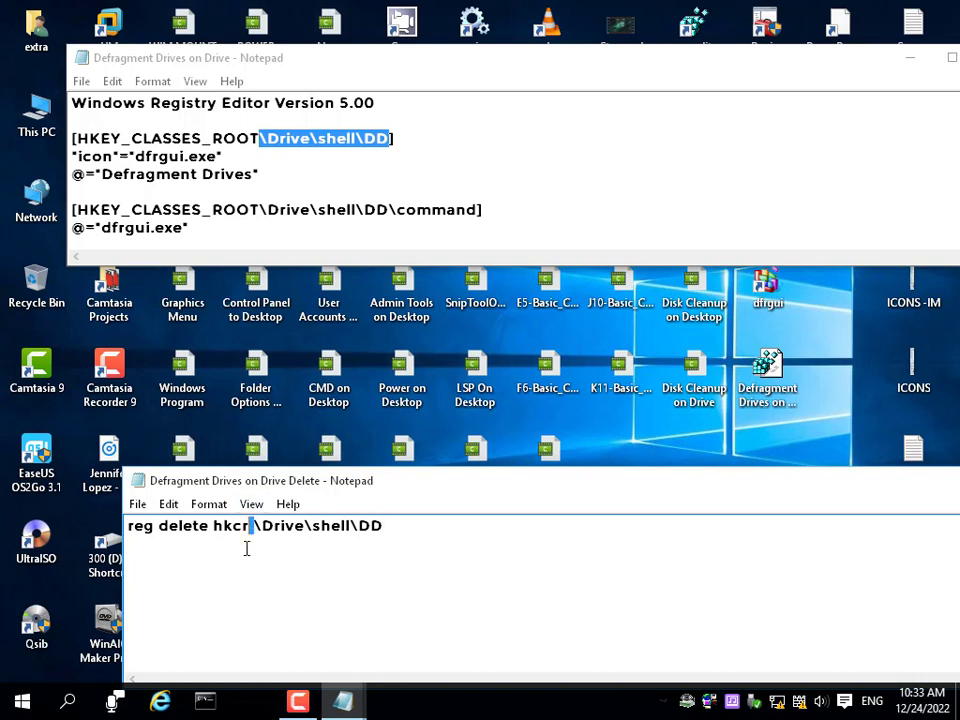
pyautogui.press('BackSpace')
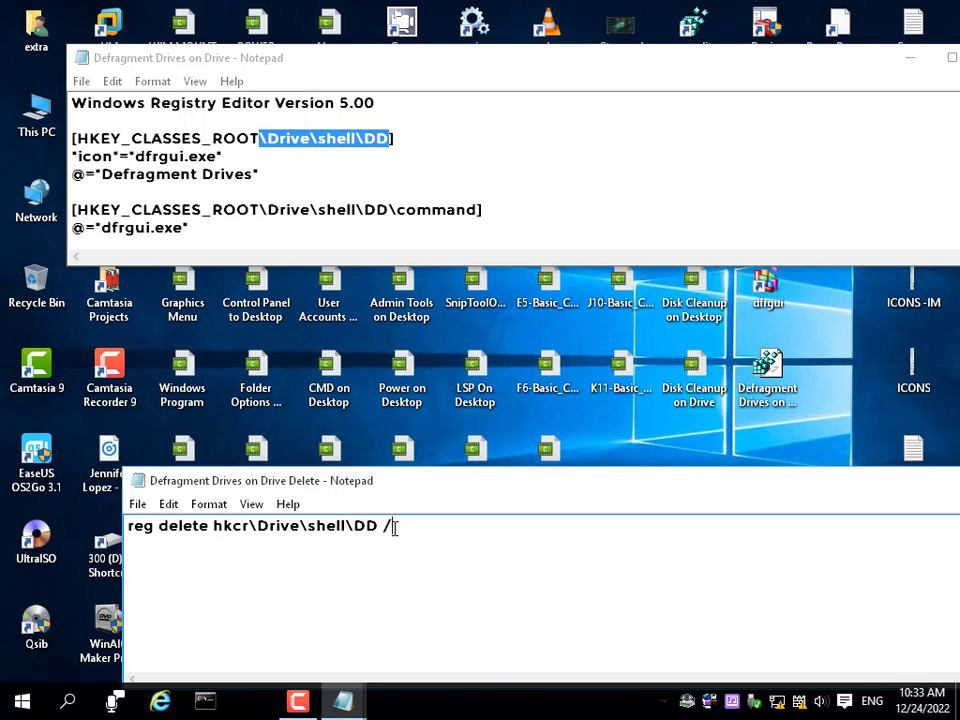
# Close the delete script with its changes saved and close the registration file.
pyautogui.doubleClick(140, 487)
pyautogui.click(488, 368)
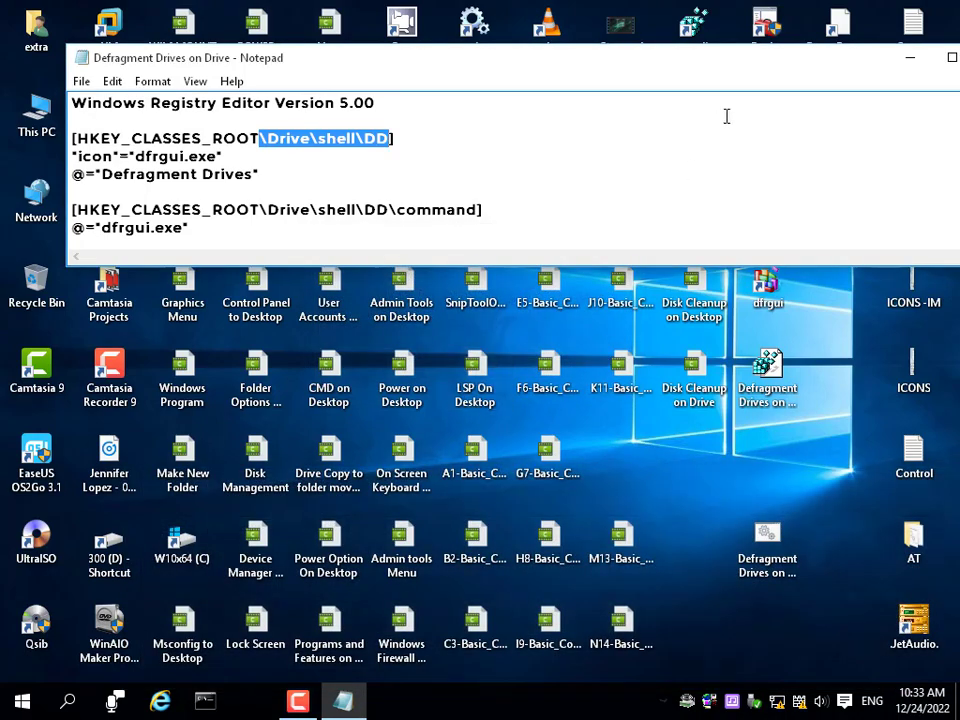
pyautogui.moveTo(741, 63); pyautogui.dragTo(613, 68)
pyautogui.click(868, 62)
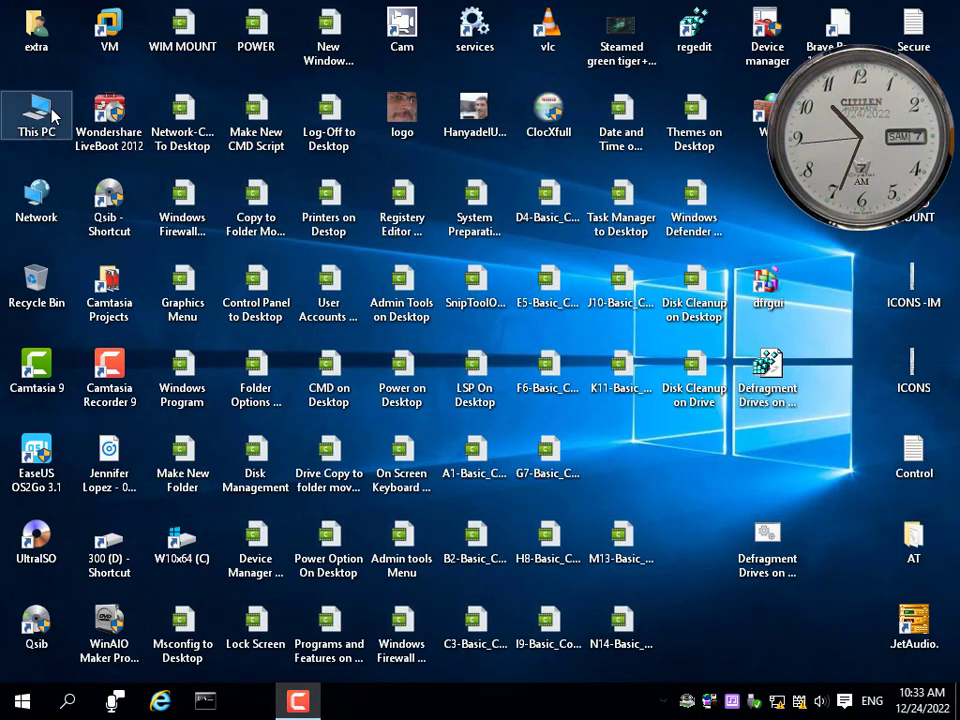
# Open This PC beside the desktop files and place the delete script next to the Defragment Drives on Drive registration file.
pyautogui.doubleClick(44, 112)
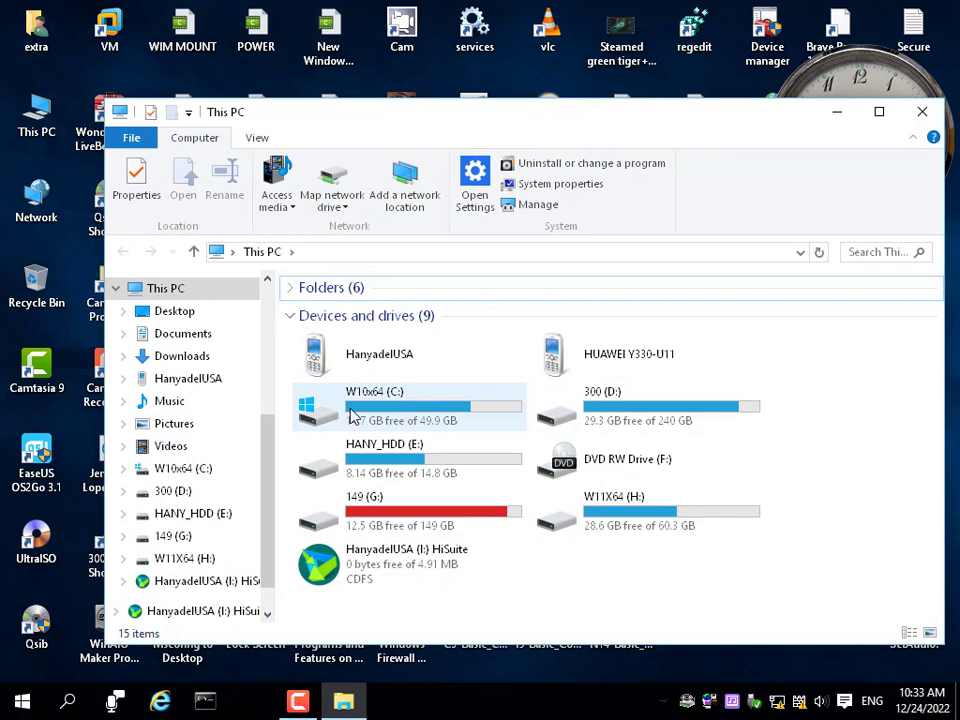
pyautogui.click(352, 410)
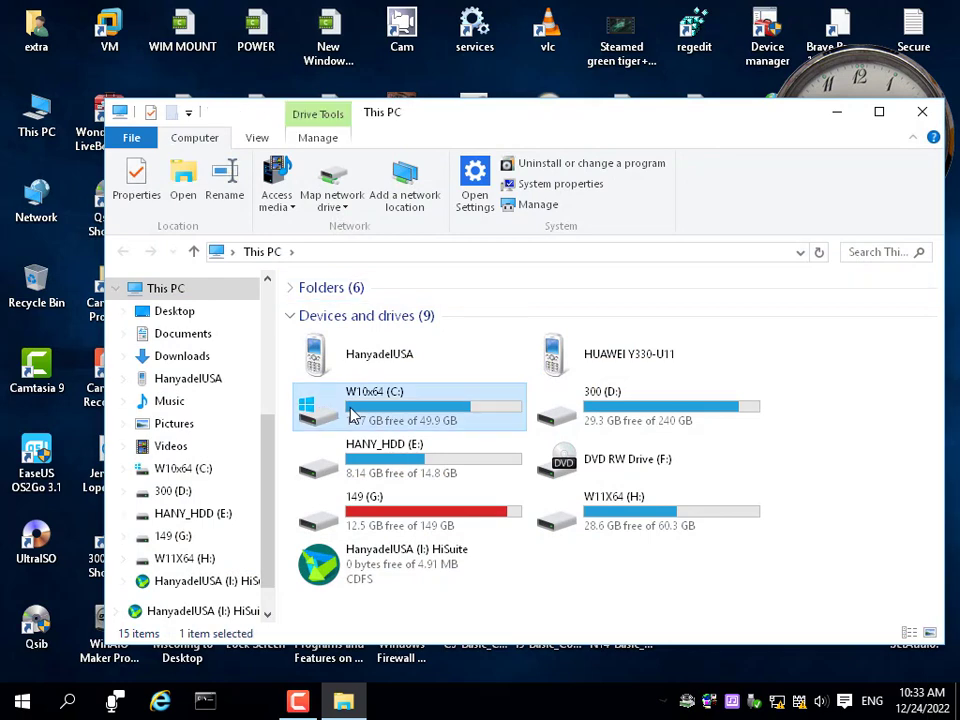
pyautogui.rightClick(352, 410)
pyautogui.moveTo(720, 112); pyautogui.dragTo(593, 77)
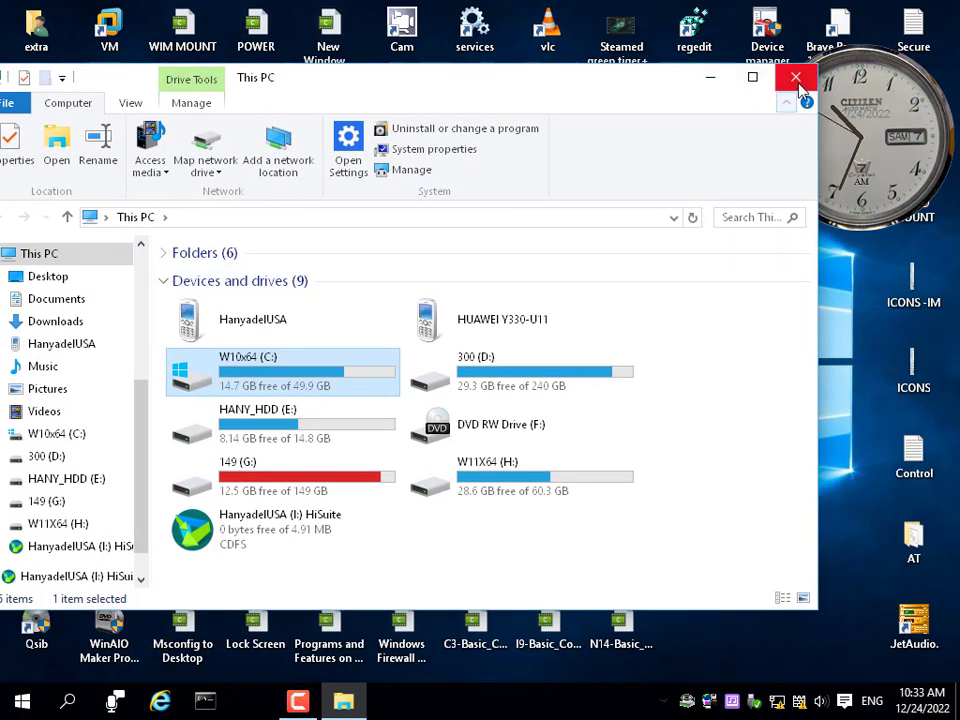
pyautogui.moveTo(639, 103); pyautogui.dragTo(420, 150)
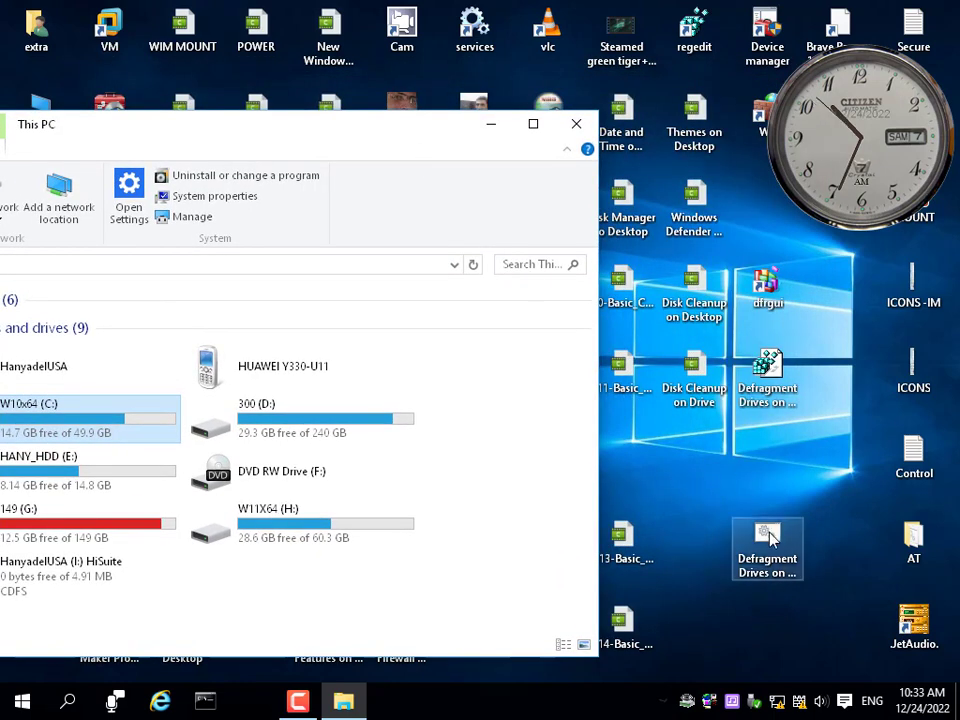
pyautogui.moveTo(770, 531); pyautogui.dragTo(837, 362)
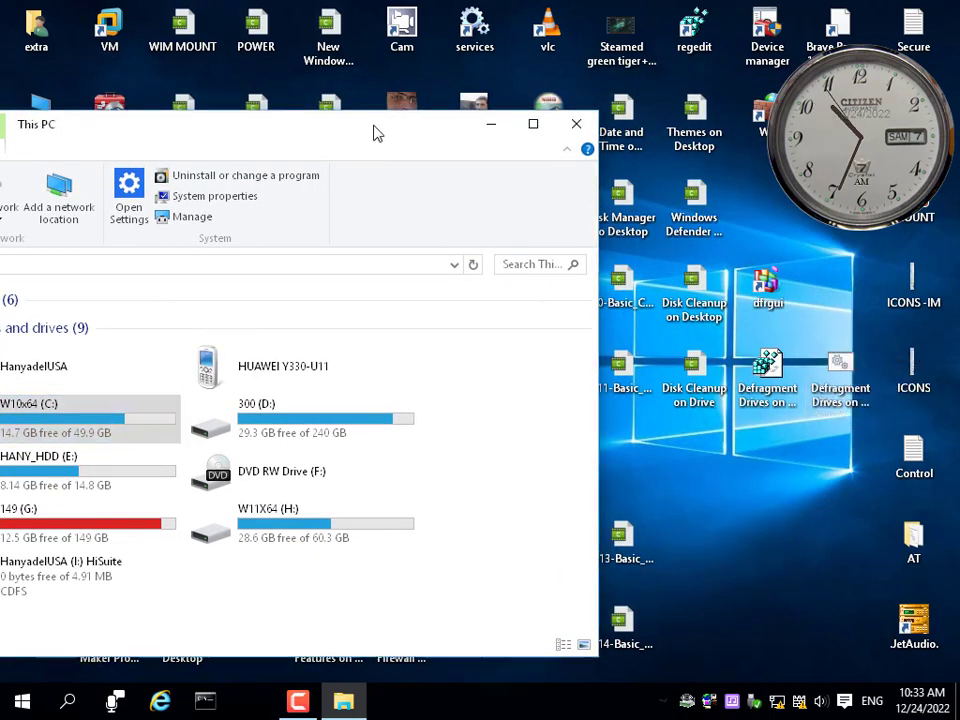
# Run the delete script as administrator and compare the C: drive's context menu before and after.
pyautogui.moveTo(375, 130); pyautogui.dragTo(510, 84)
pyautogui.rightClick(183, 366)
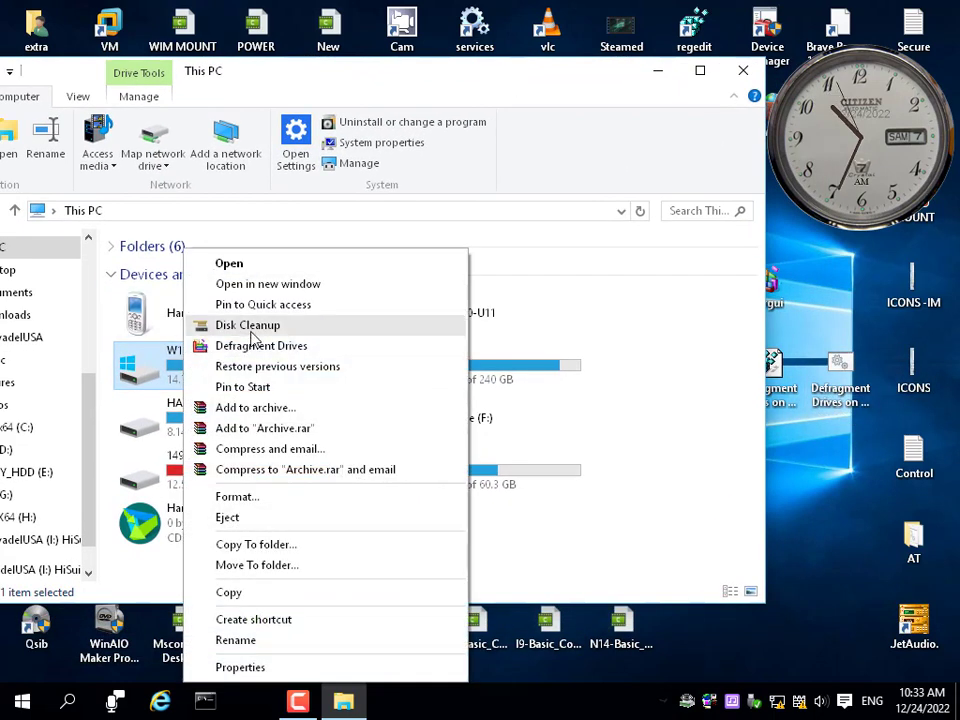
pyautogui.click(842, 372)
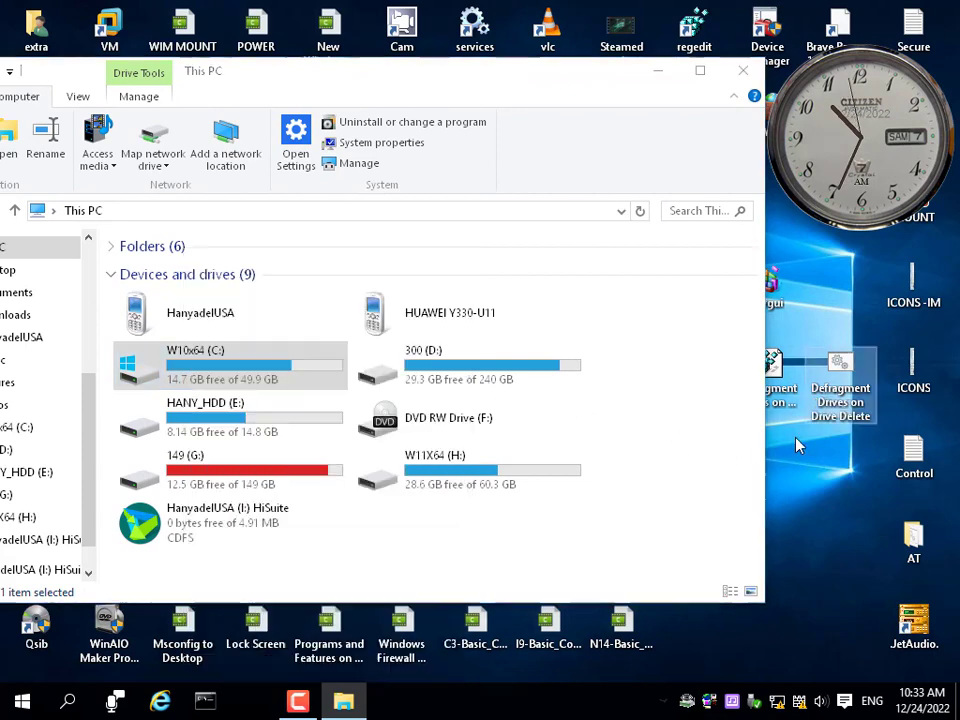
pyautogui.rightClick(844, 374)
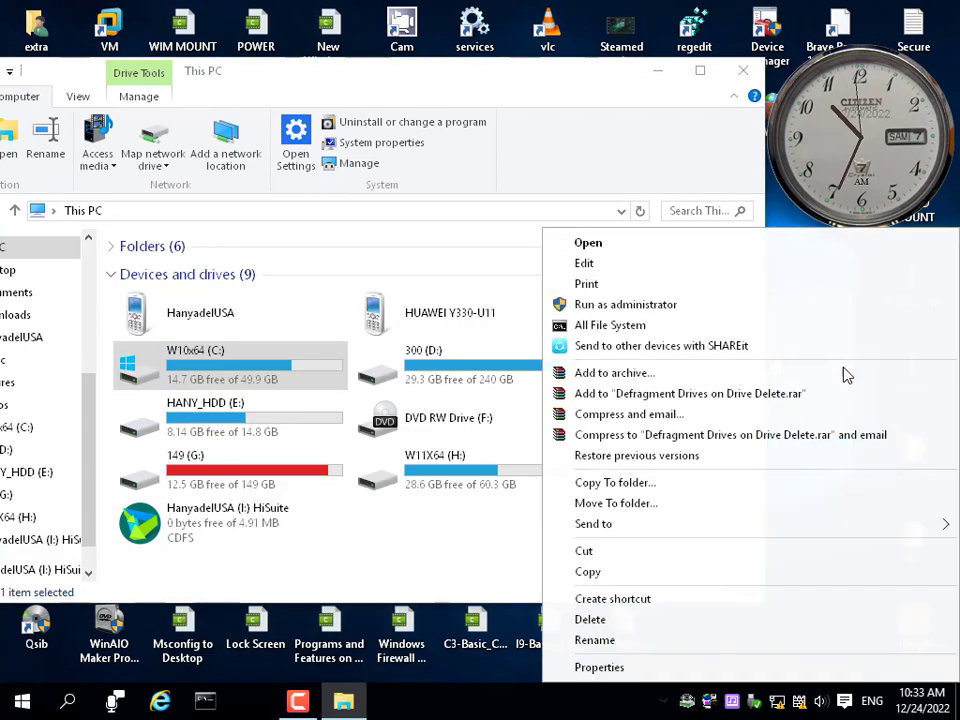
pyautogui.click(588, 308)
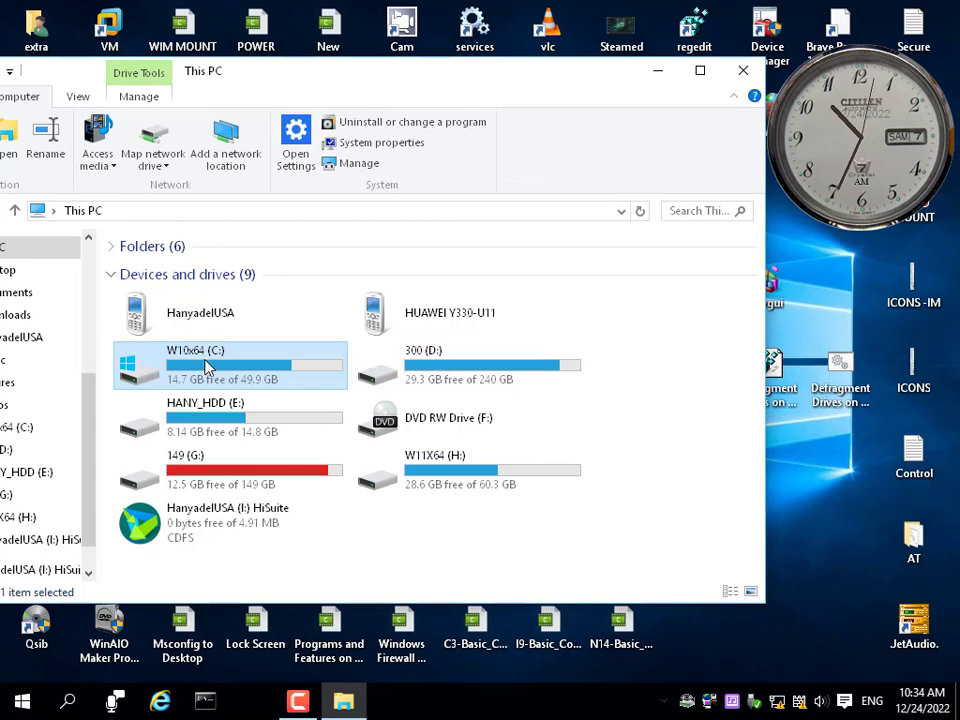
pyautogui.rightClick(206, 369)
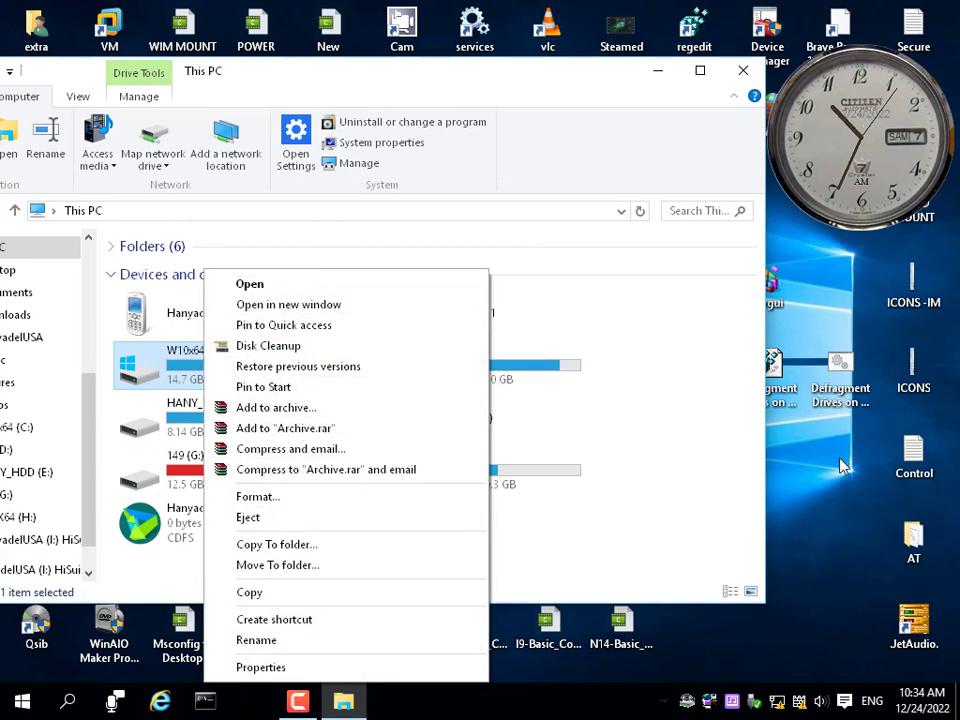
# Merge the Defragment Drives on Drive registration file back into the registry.
pyautogui.click(786, 390)
pyautogui.rightClick(785, 389)
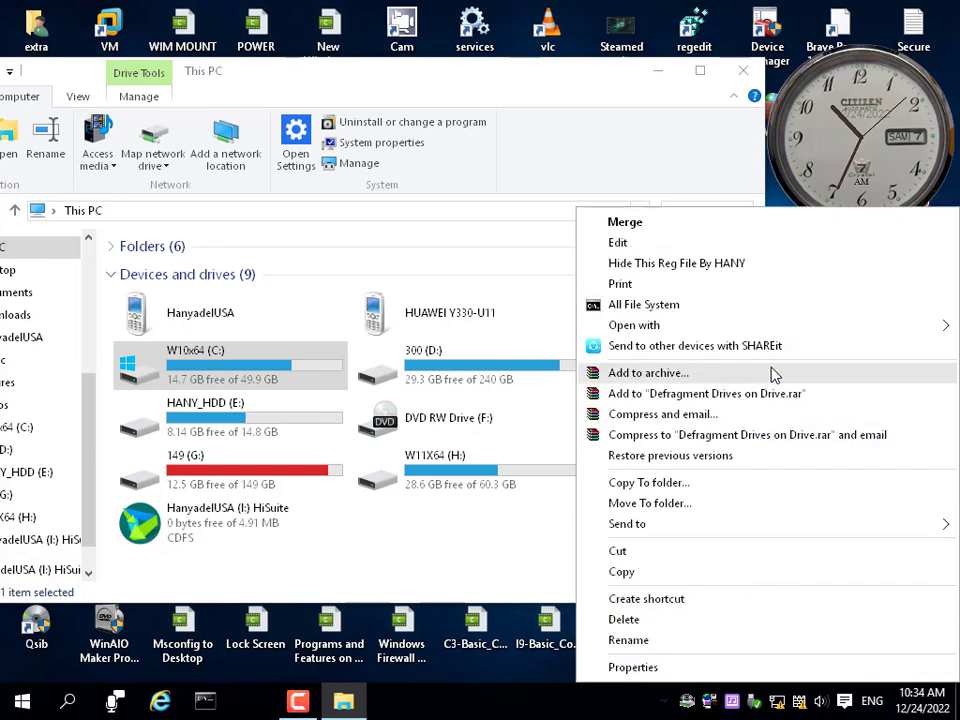
pyautogui.click(648, 232)
pyautogui.click(630, 380)
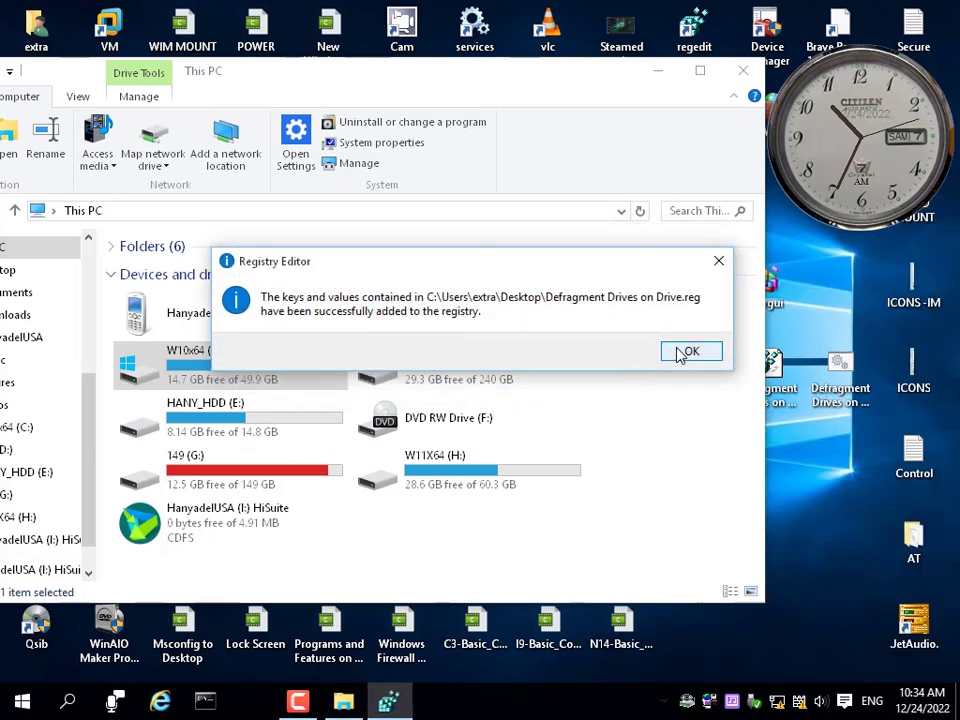
pyautogui.click(689, 352)
# Test the C: drive's Defragment Drives entry, and close Optimize Drives and This PC.
pyautogui.rightClick(194, 368)
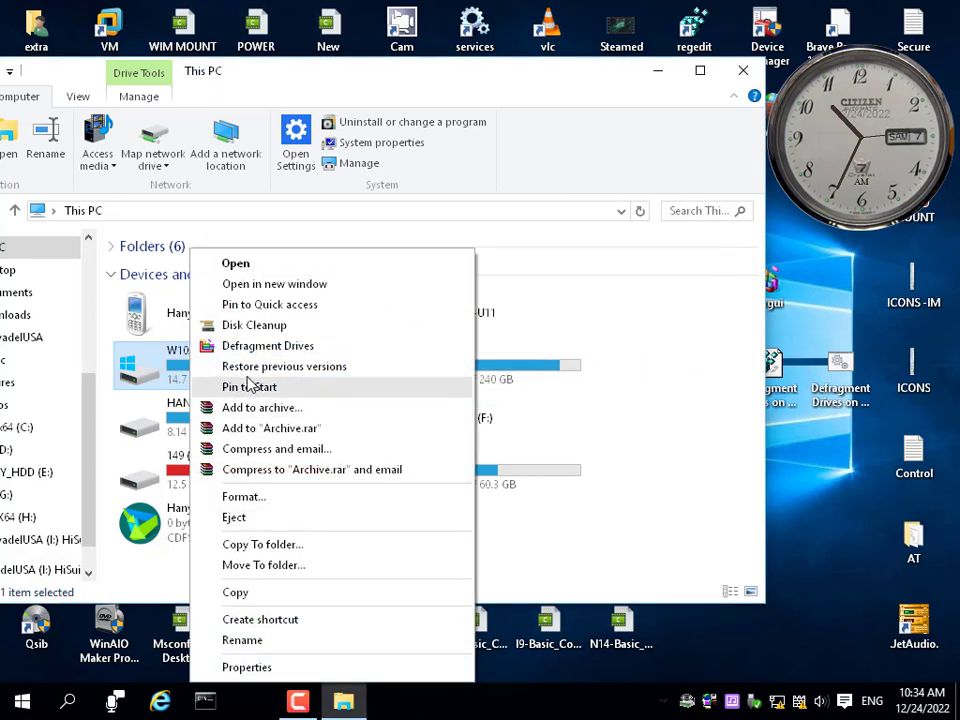
pyautogui.click(335, 352)
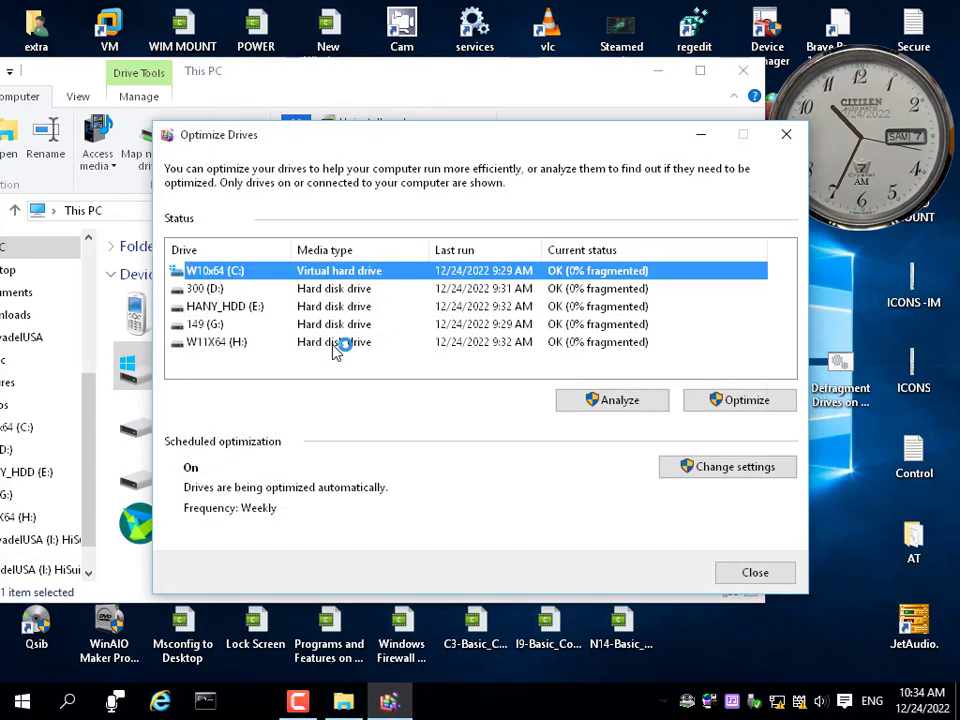
pyautogui.click(754, 572)
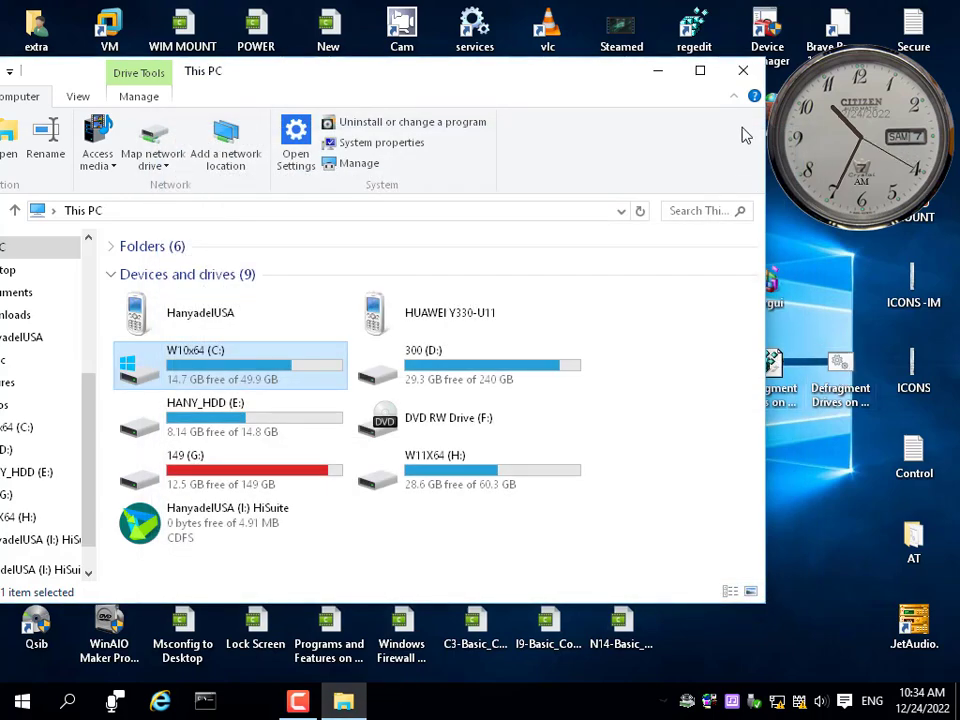
pyautogui.click(743, 70)
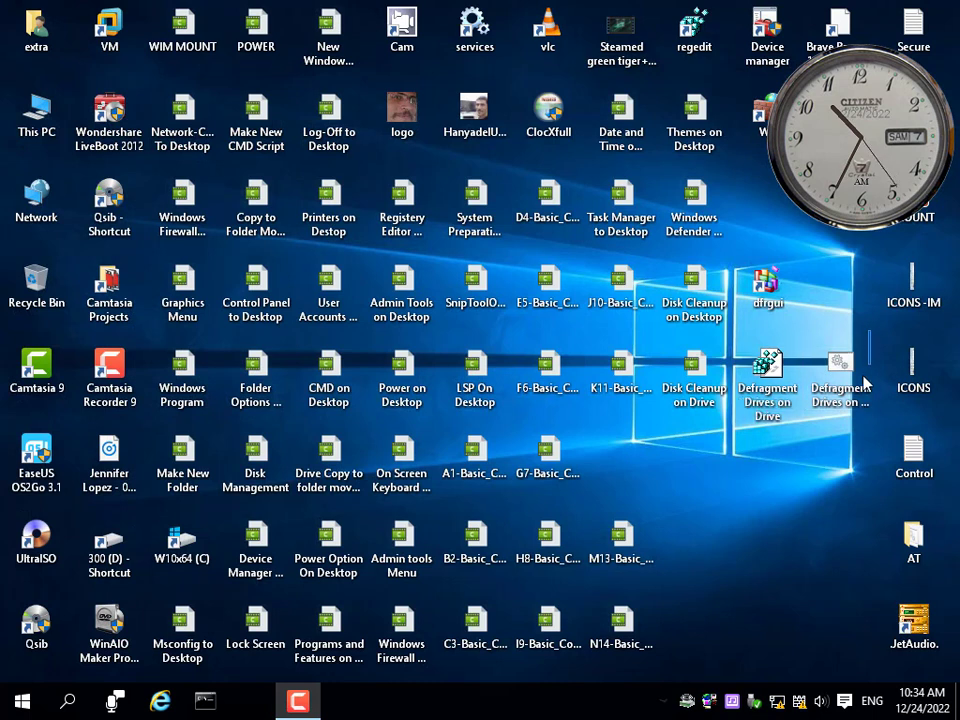
# Compress the registration file and the delete script into a zipped folder named Defragment Drives on Drive Script.
pyautogui.rightClick(766, 380)
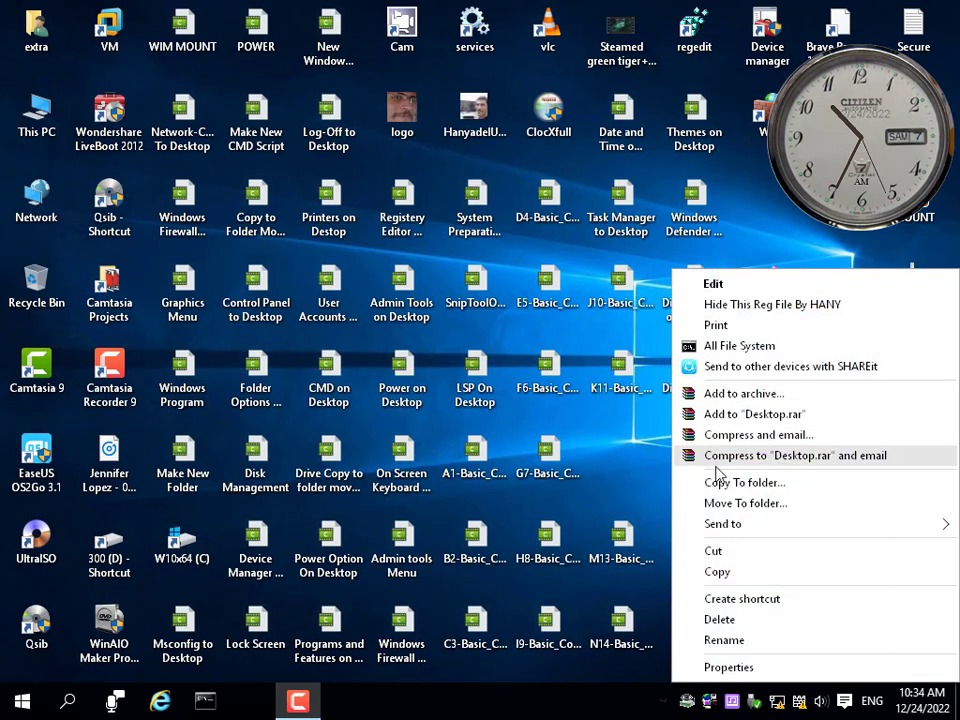
pyautogui.moveTo(718, 524)
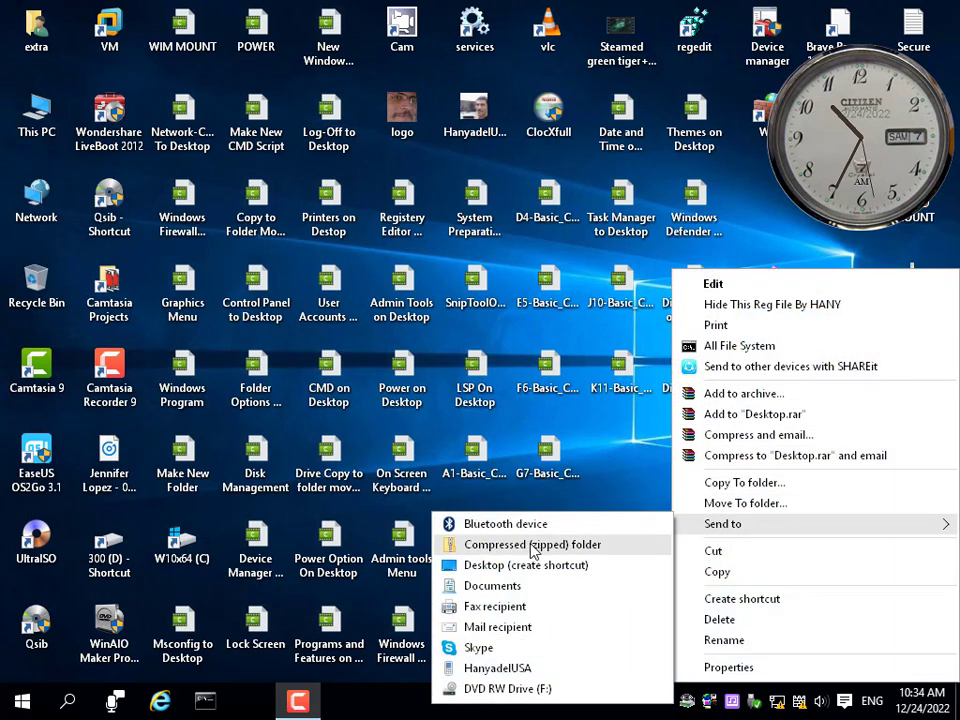
pyautogui.click(547, 550)
pyautogui.press('Return')
pyautogui.click(629, 501)
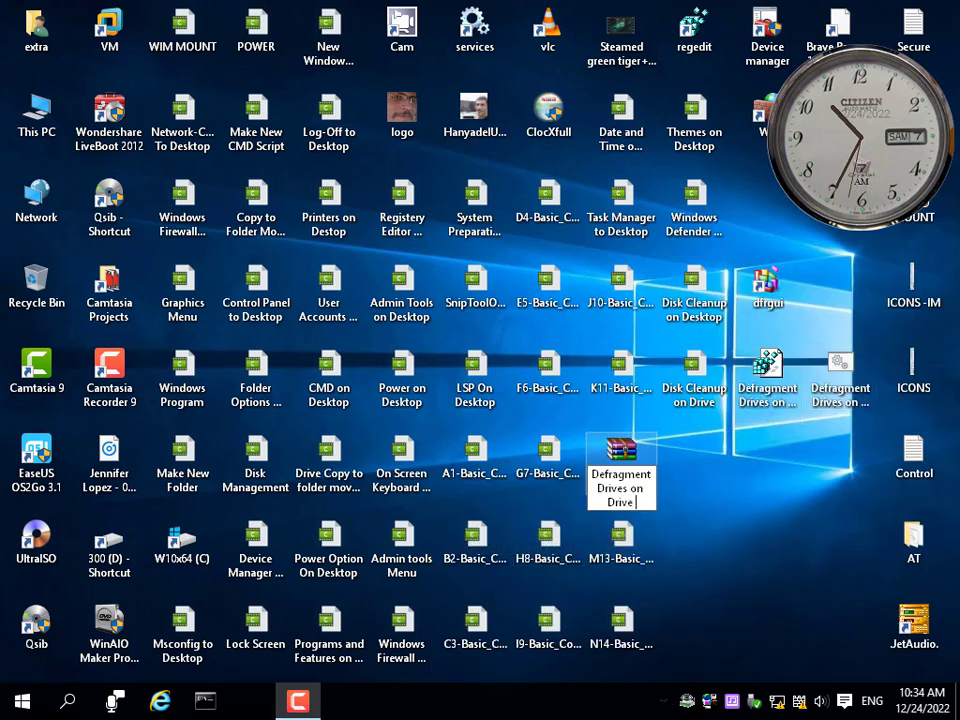
pyautogui.write('Scrip')
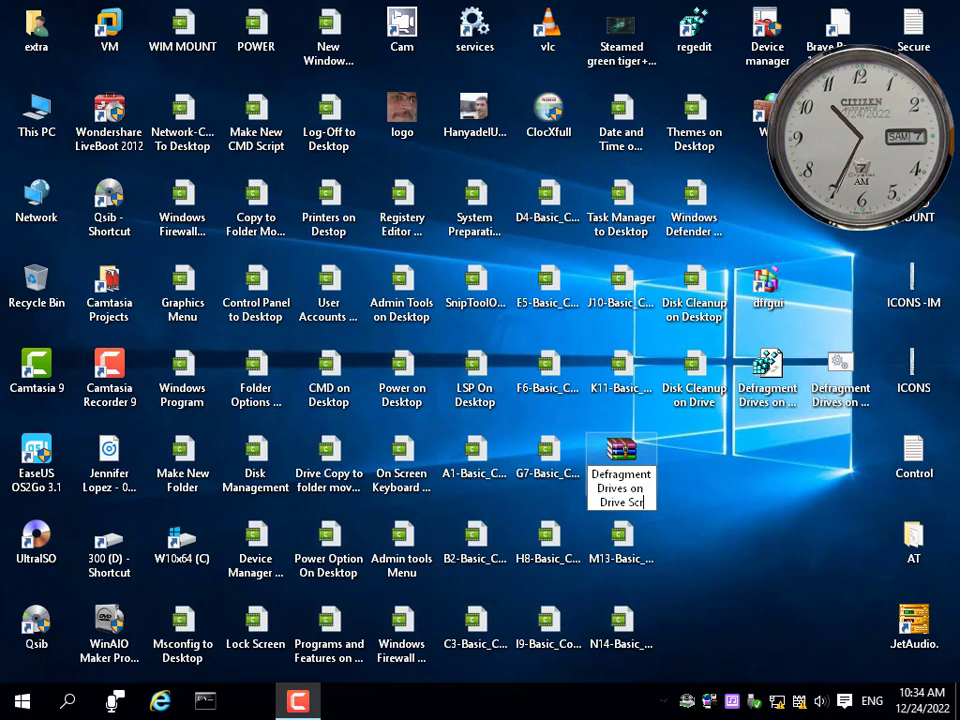
pyautogui.write('t')
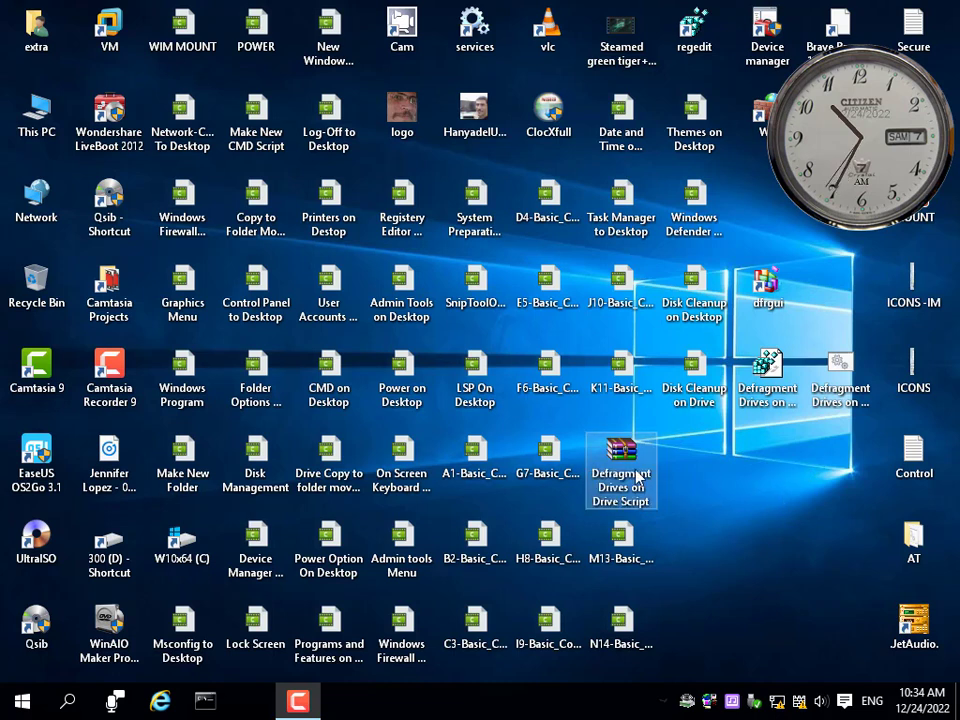
# Move the original registration file and delete script to the Recycle Bin and empty it.
pyautogui.moveTo(639, 461); pyautogui.dragTo(766, 545)
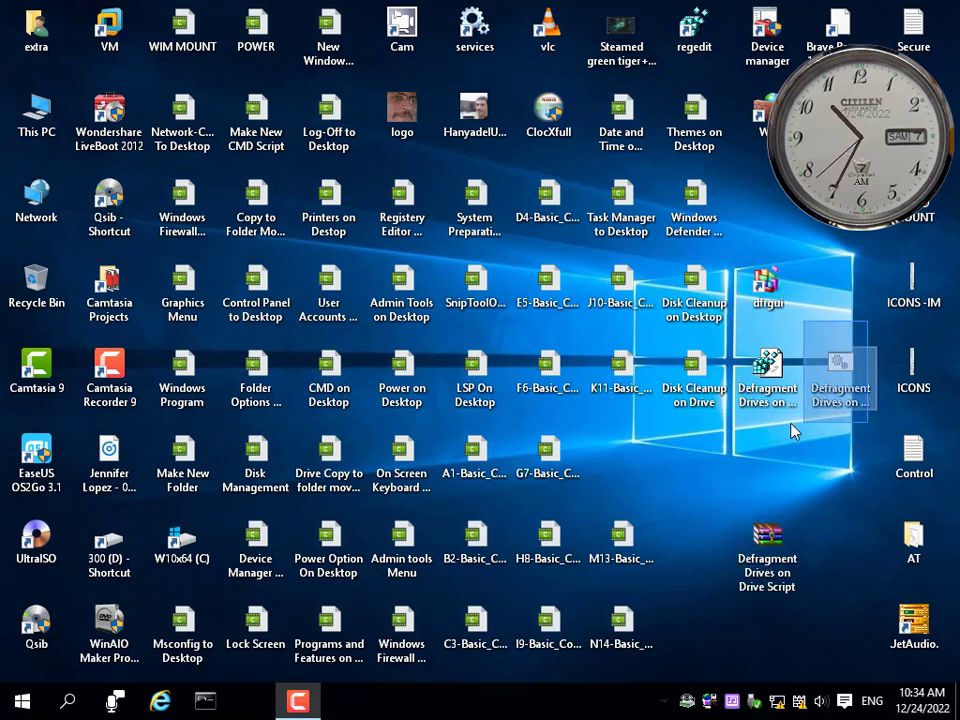
pyautogui.moveTo(773, 388); pyautogui.dragTo(43, 287)
pyautogui.rightClick(43, 287)
pyautogui.click(120, 314)
pyautogui.click(566, 372)
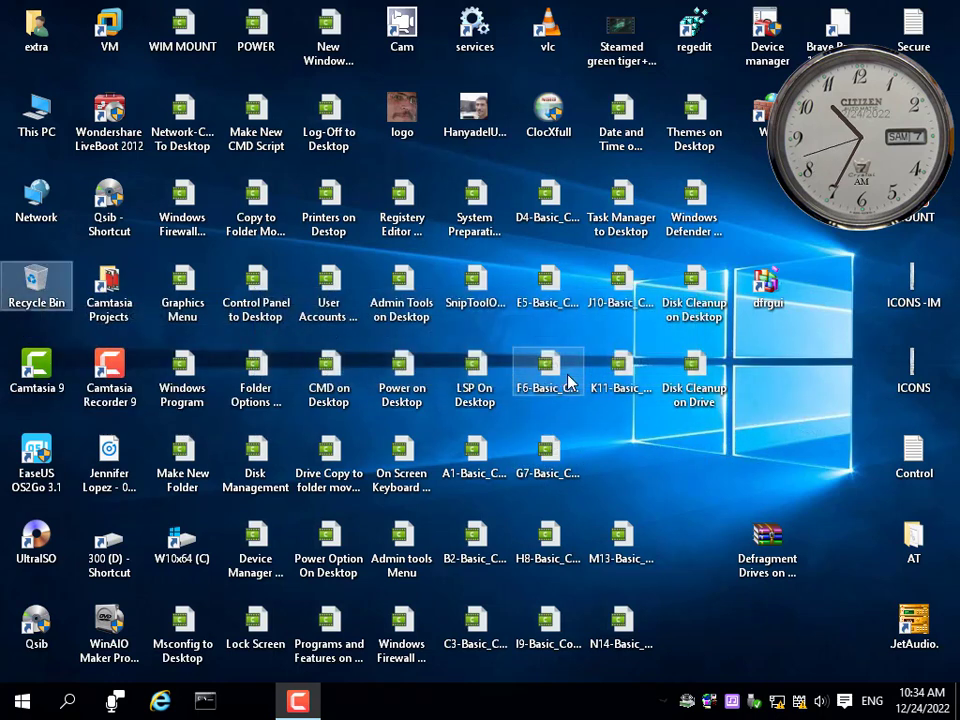
# Place the Defragment Drives on Drive Script archive directly below the dfrgui shortcut on the desktop.
pyautogui.moveTo(767, 540); pyautogui.dragTo(782, 380)
pyautogui.click(797, 495)
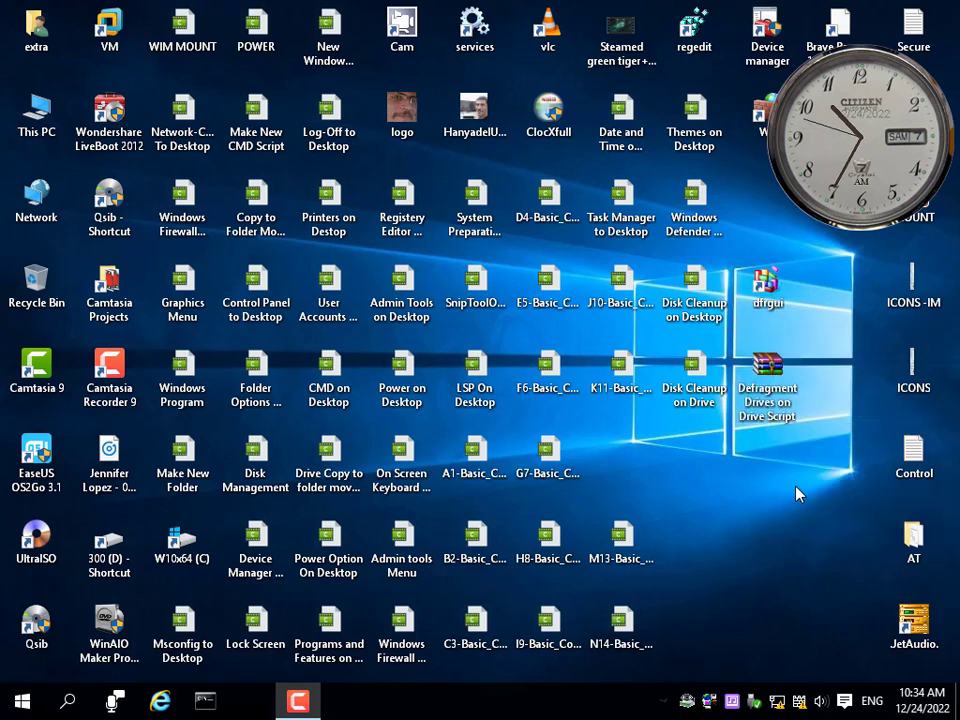